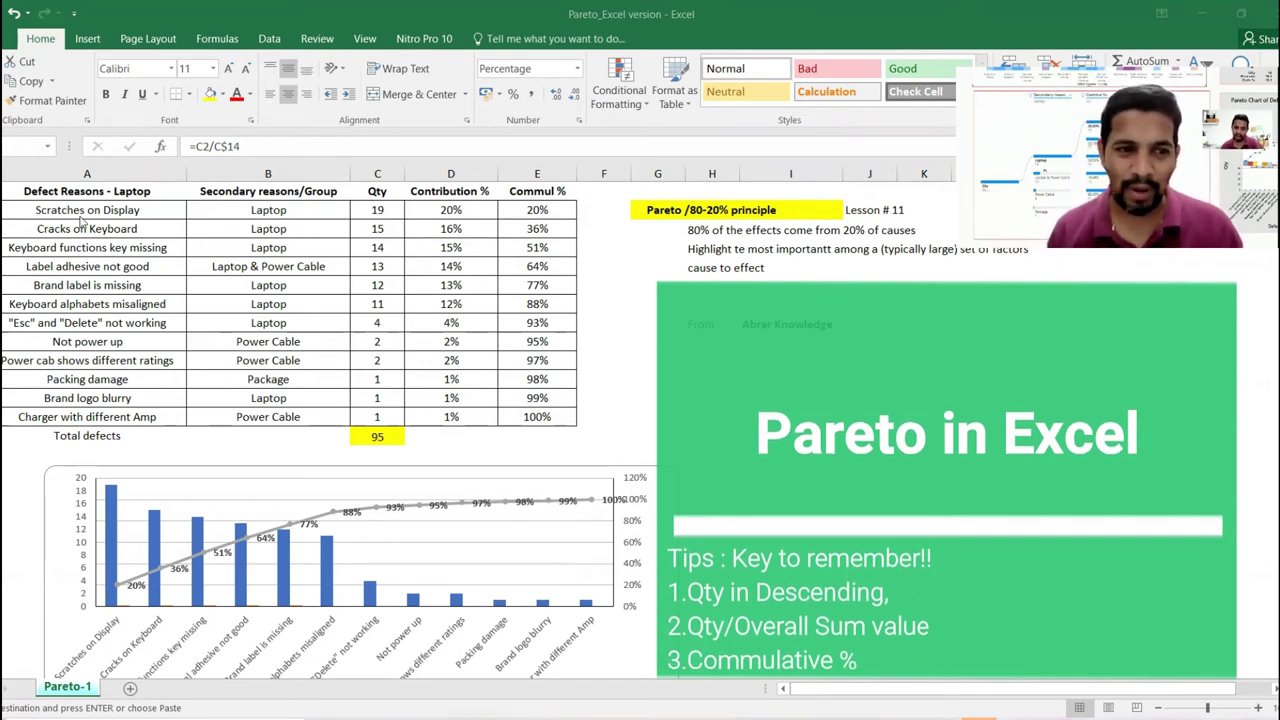
Examine the laptop defect reasons, secondary groups and quantities, and the formulas behind the total, contribution and cumulative percentages.
drag(80, 212, 101, 364)
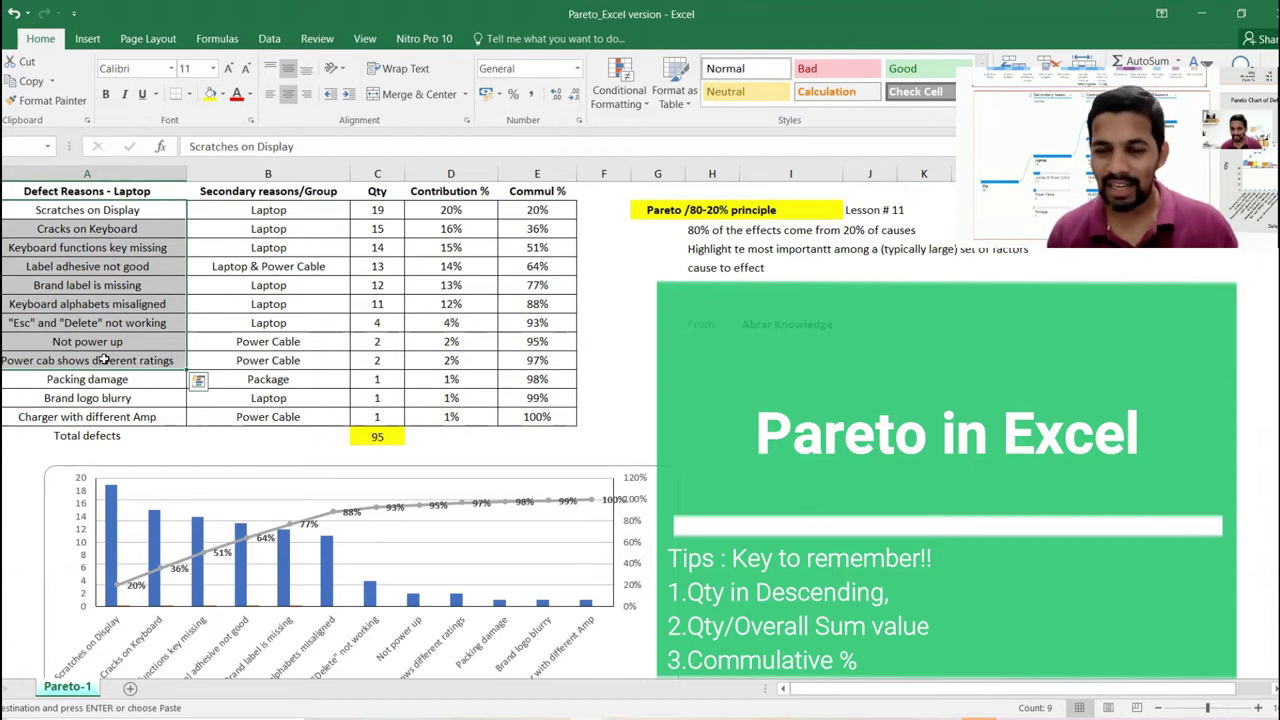
drag(100, 345, 121, 410)
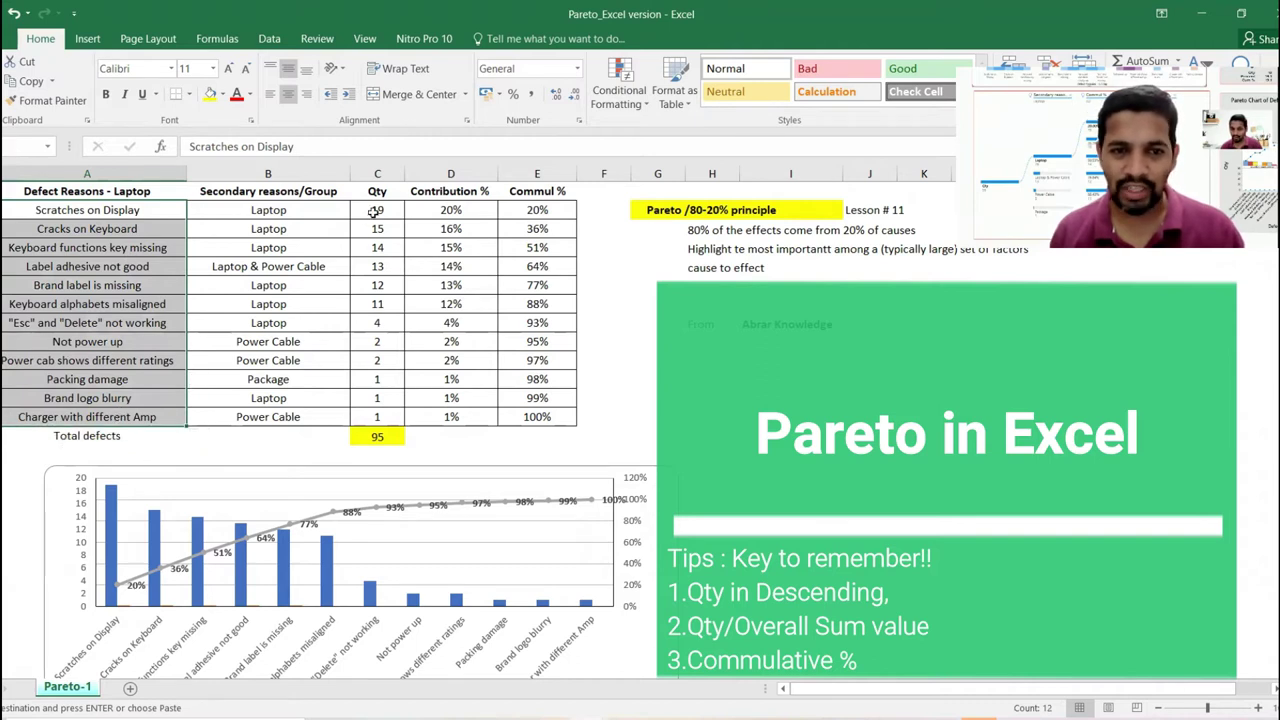
drag(374, 211, 378, 414)
drag(271, 211, 293, 417)
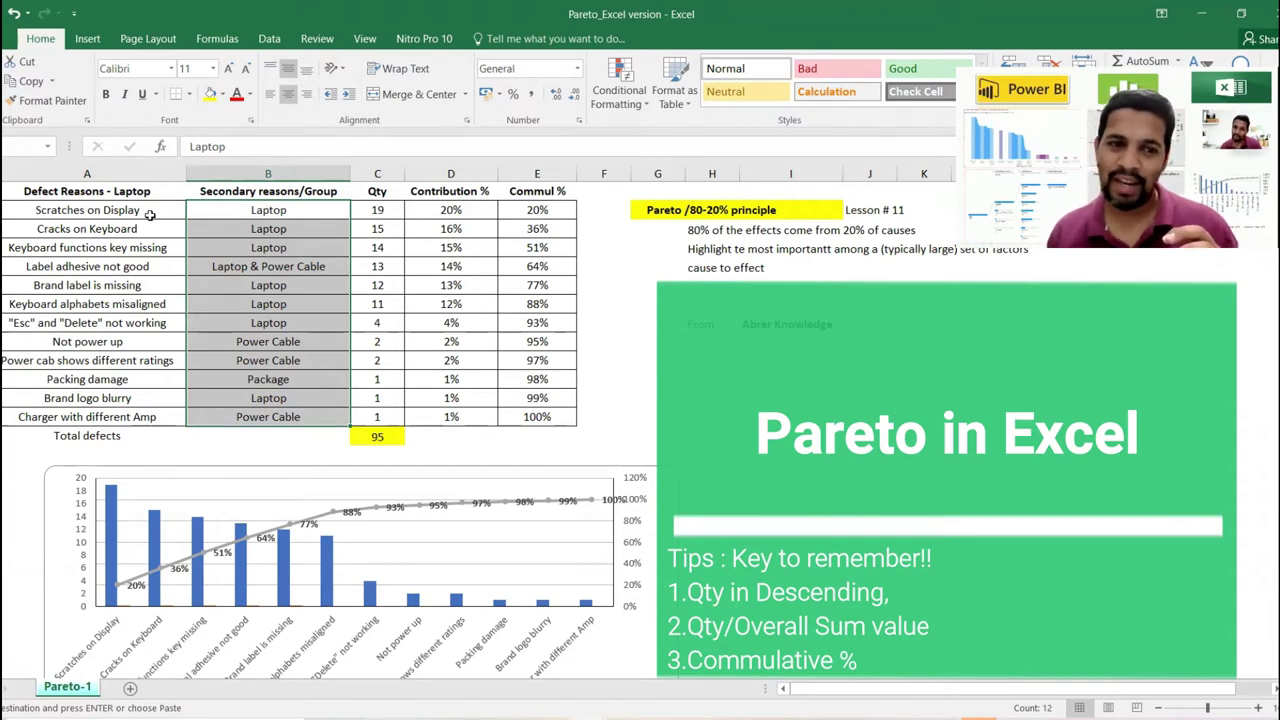
click(93, 268)
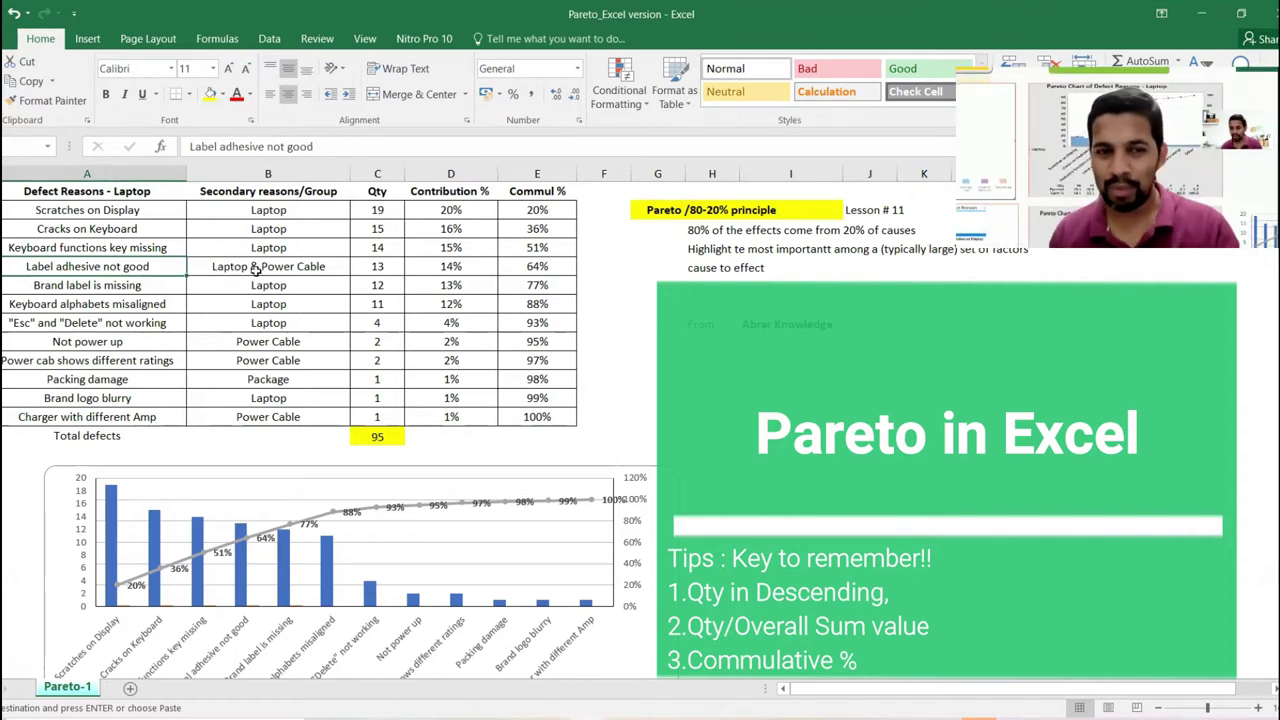
click(396, 213)
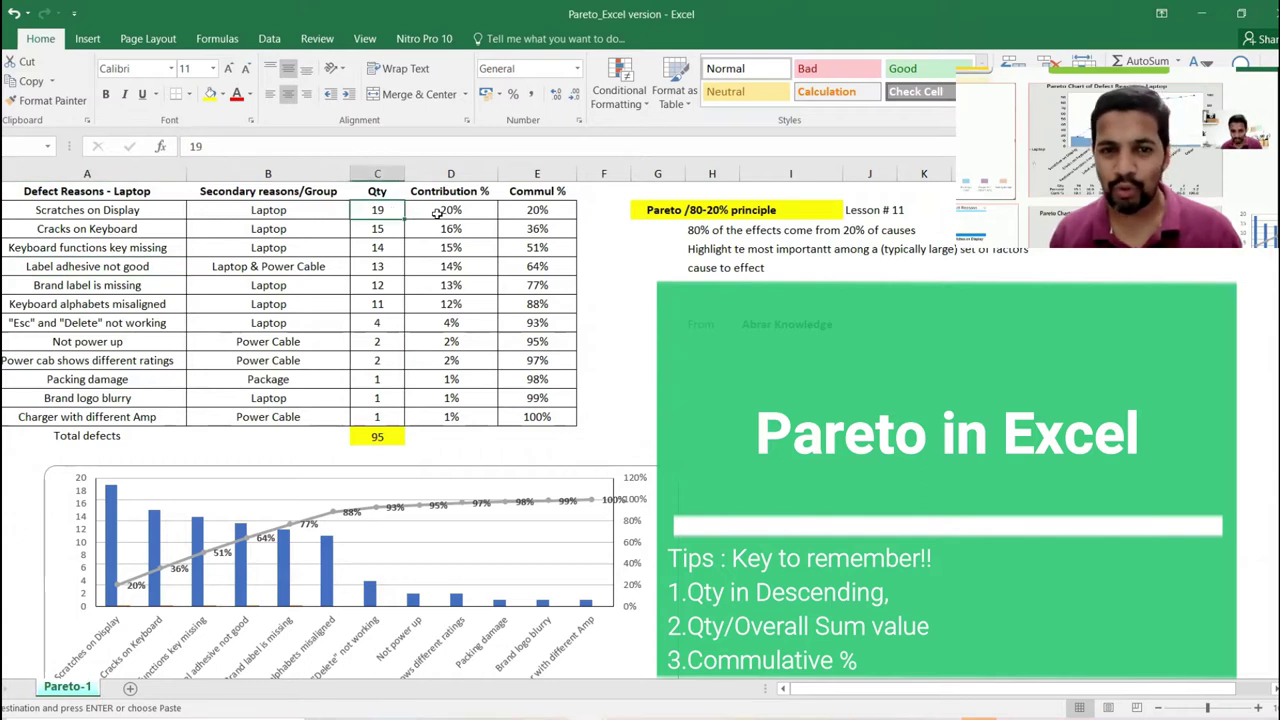
click(437, 213)
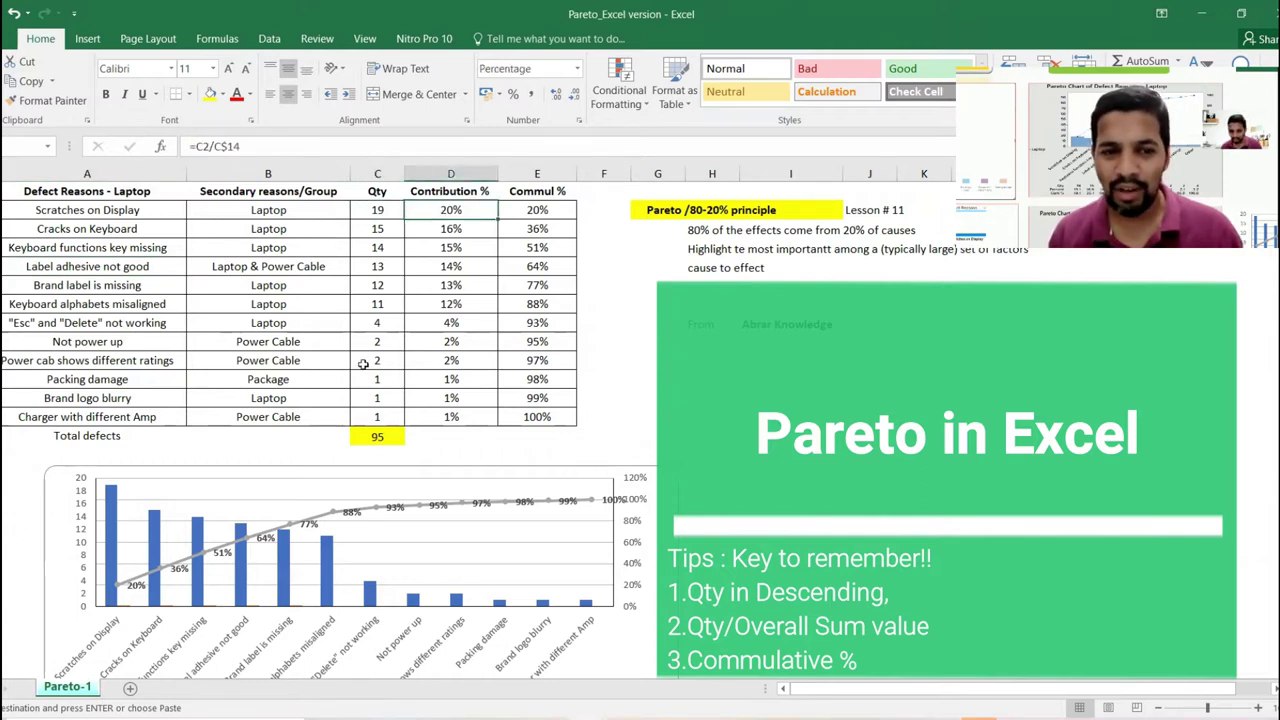
click(389, 437)
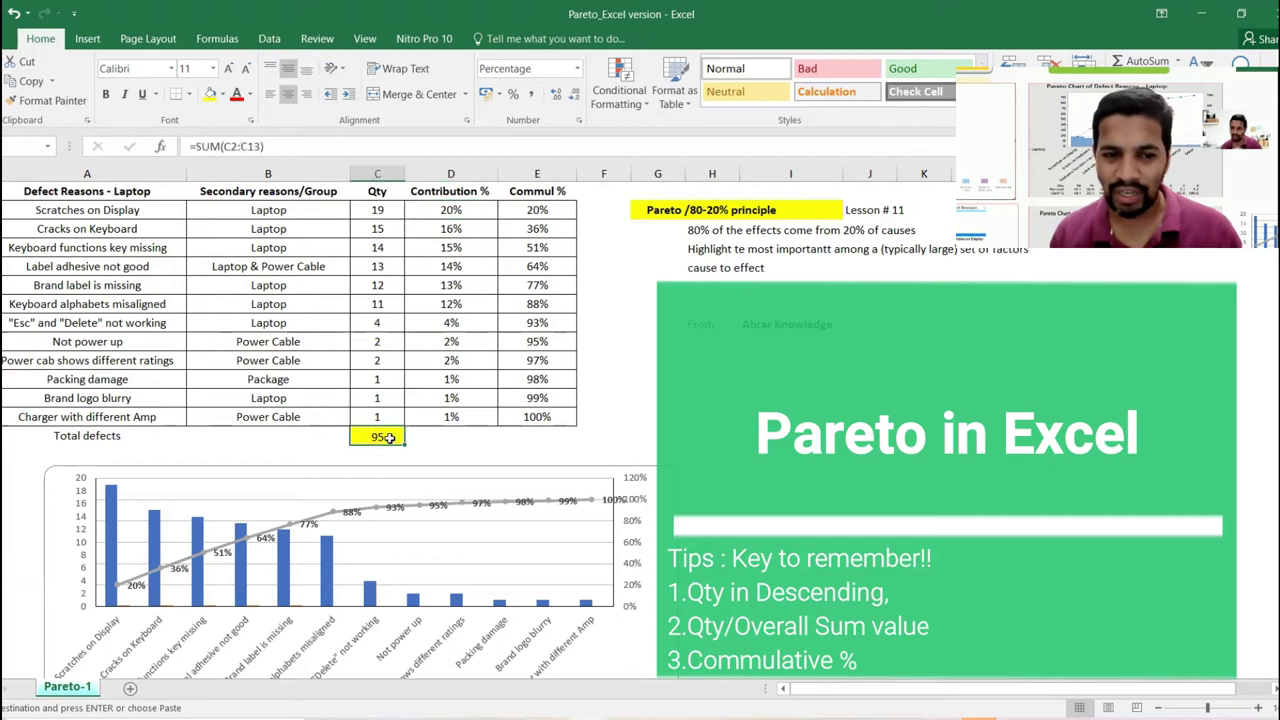
mouse_move(433, 210)
mouse_down()
mouse_move(450, 418)
mouse_move(448, 230)
mouse_up()
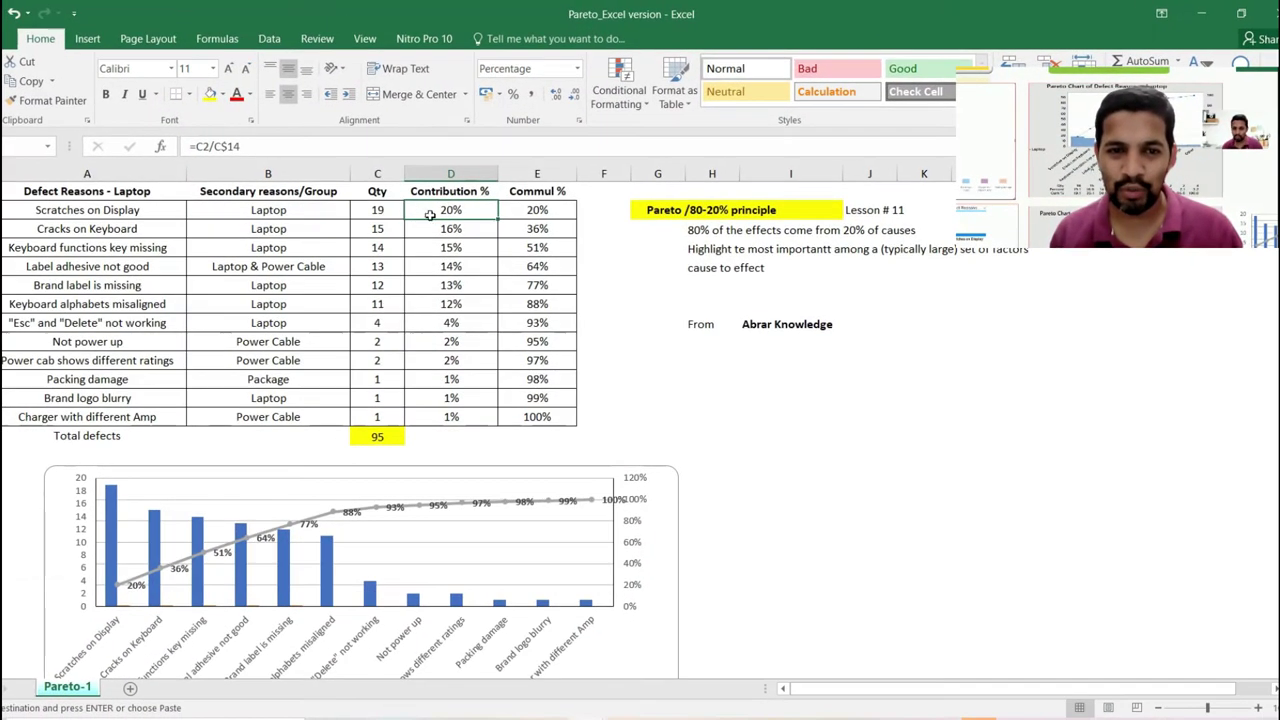
click(549, 212)
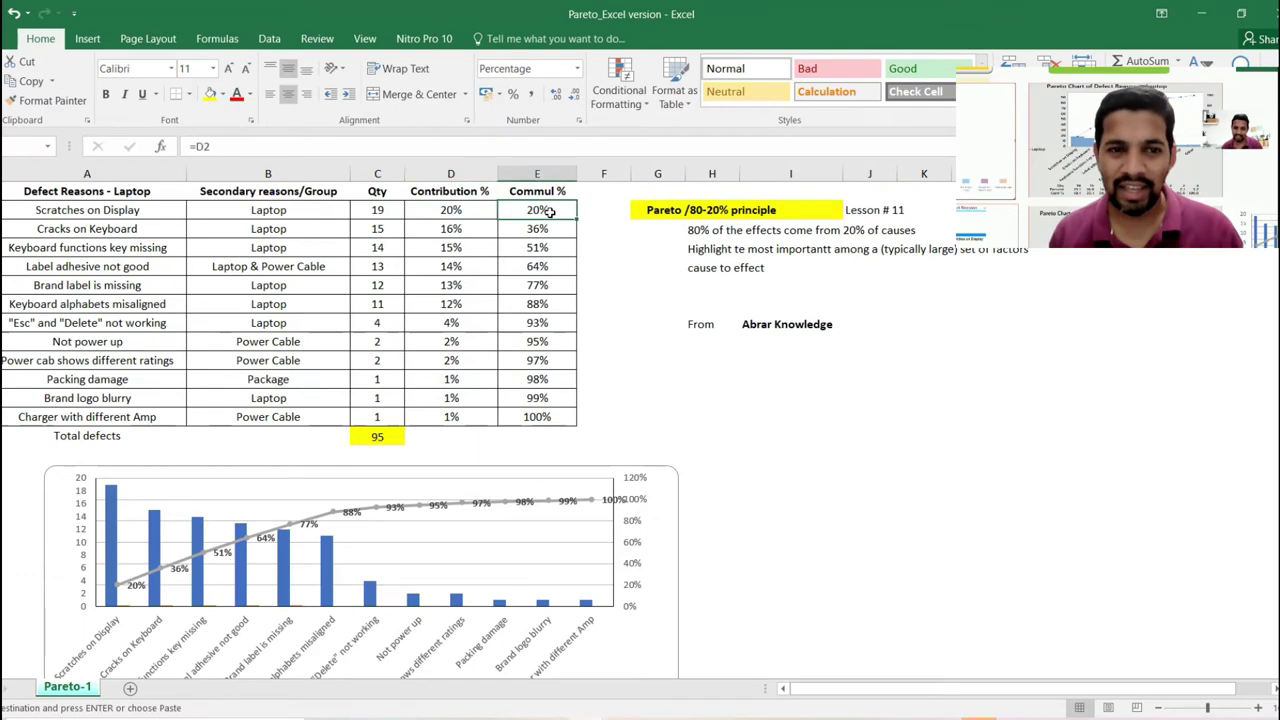
click(530, 229)
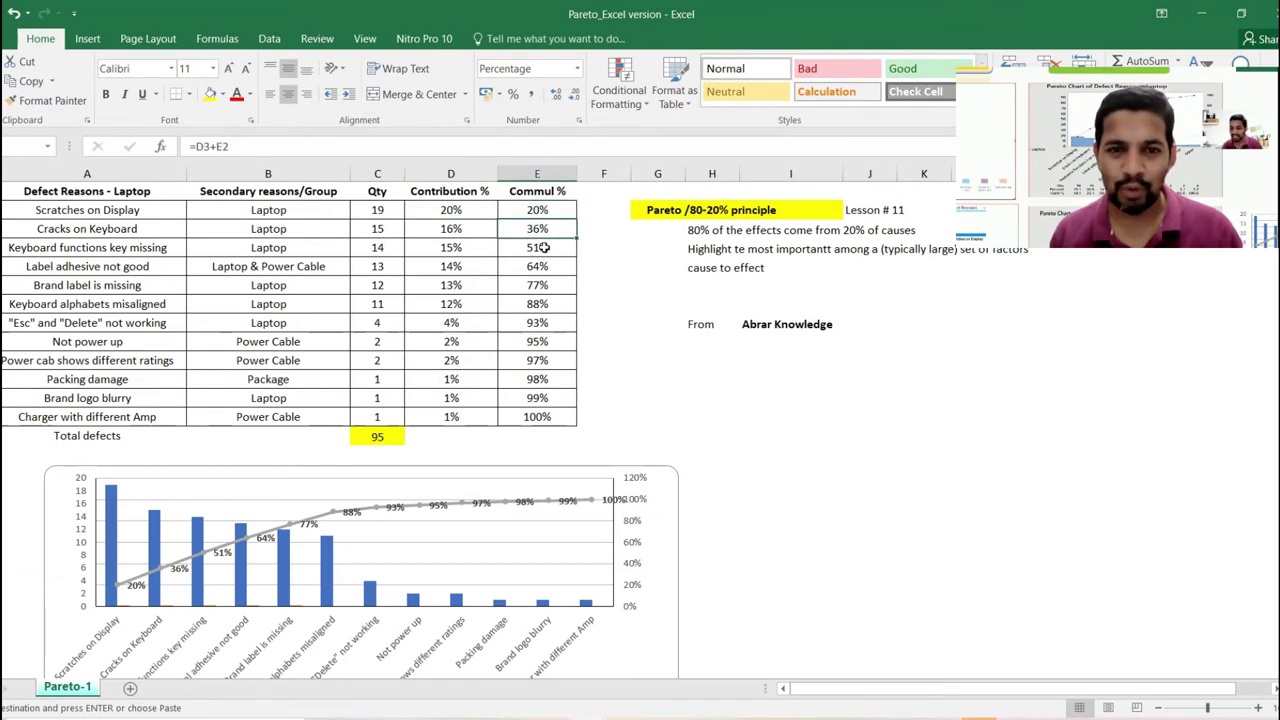
Clear all values from the Contribution % and Commul % columns, cells D2:E13, keeping the headers.
drag(456, 212, 541, 416)
key(ctrl+v)
key(Delete)
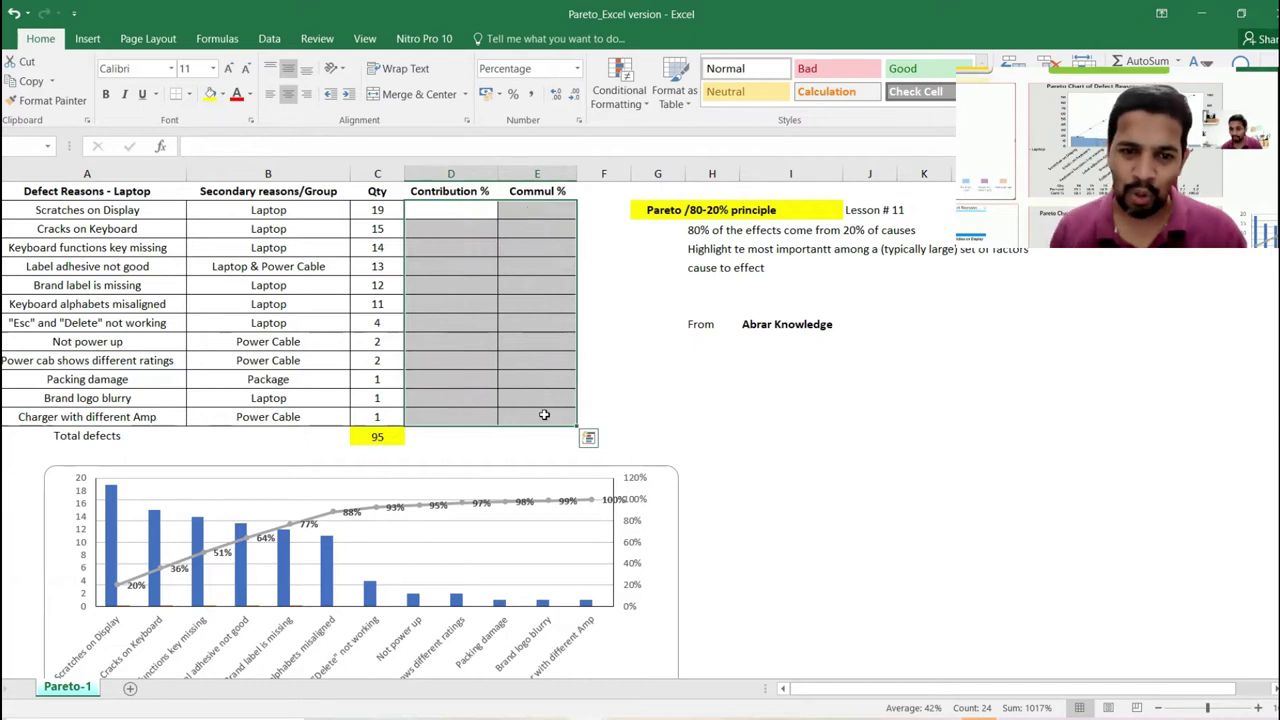
click(469, 220)
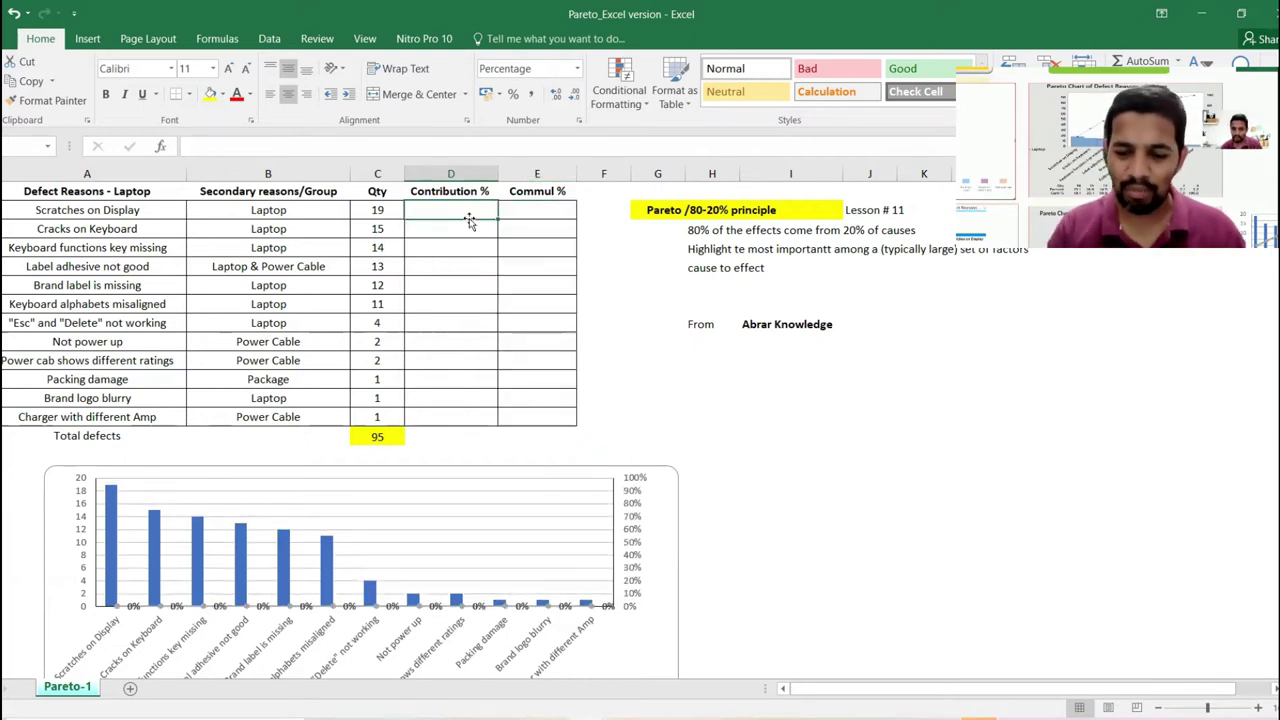
text(=)
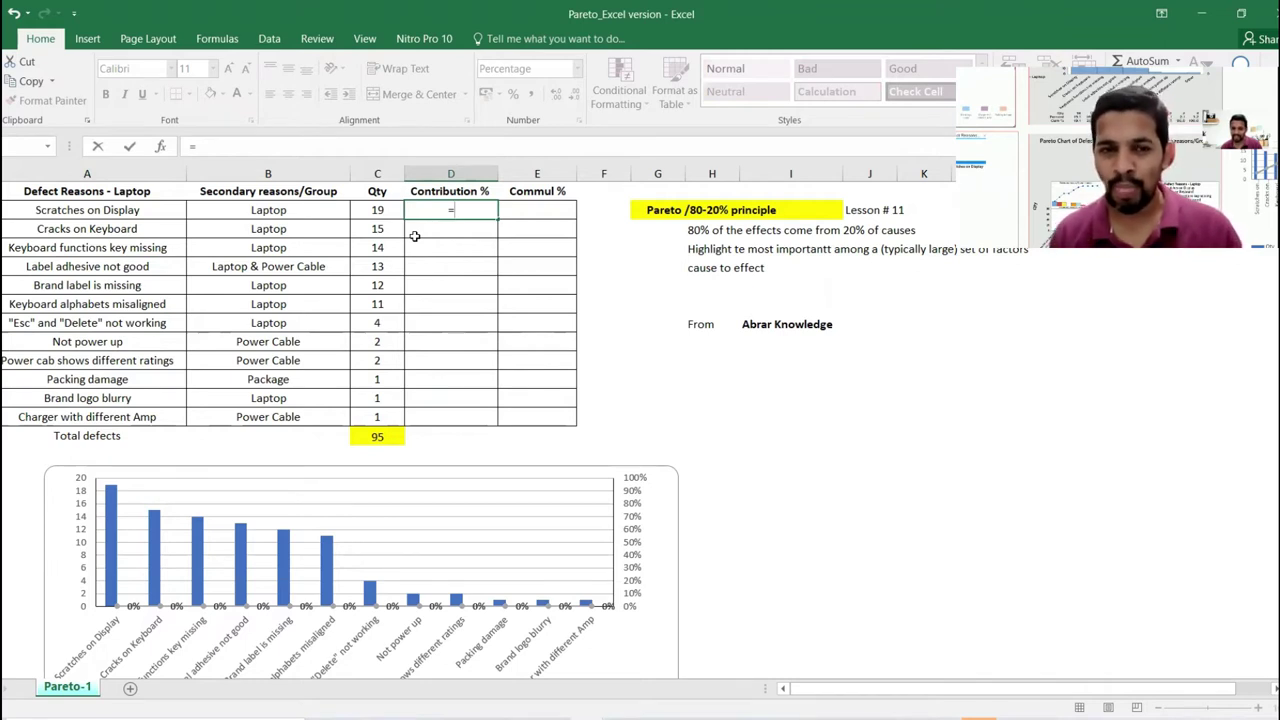
key(Escape)
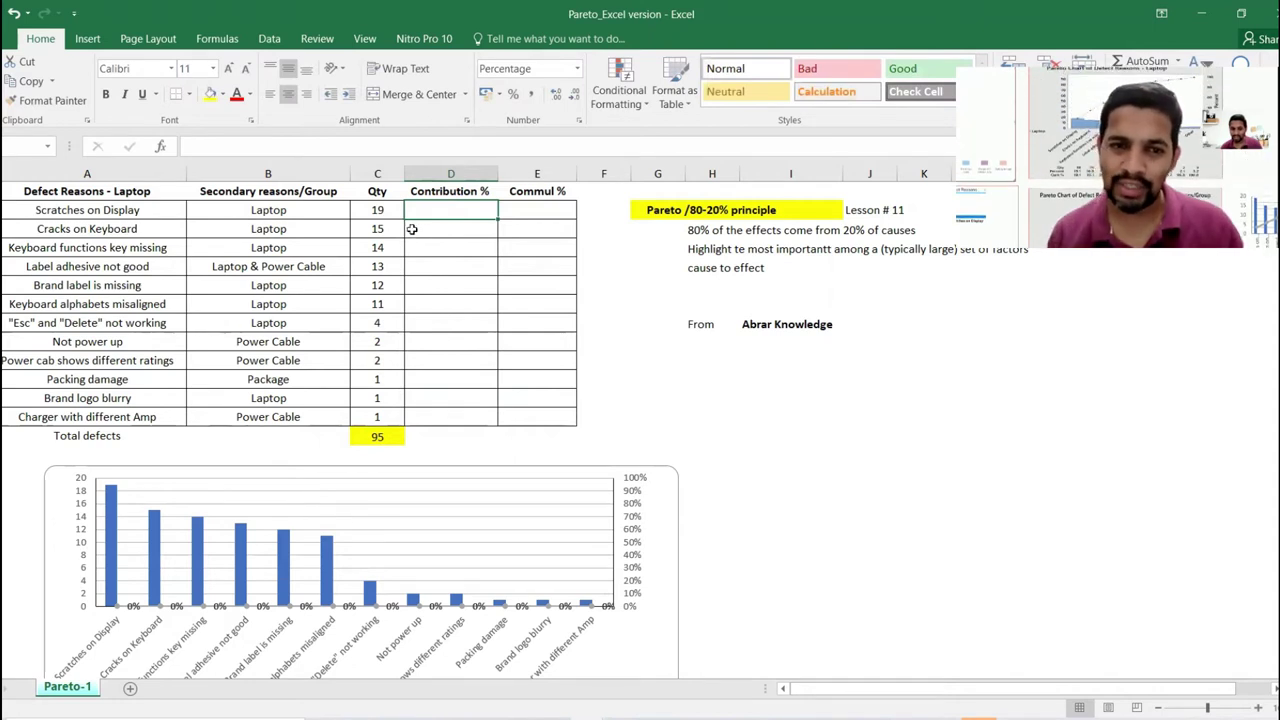
click(392, 212)
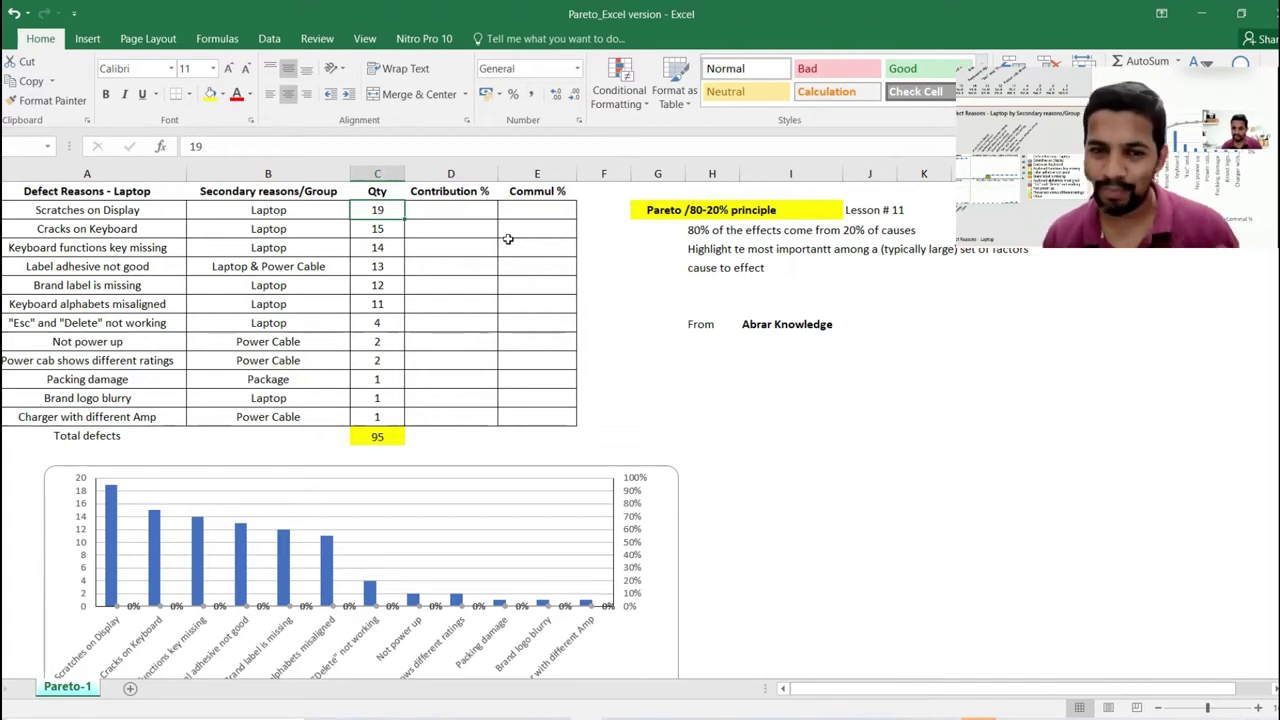
Enter the formula =C2/C$14 as the Contribution % of Scratches on Display in D2.
click(447, 212)
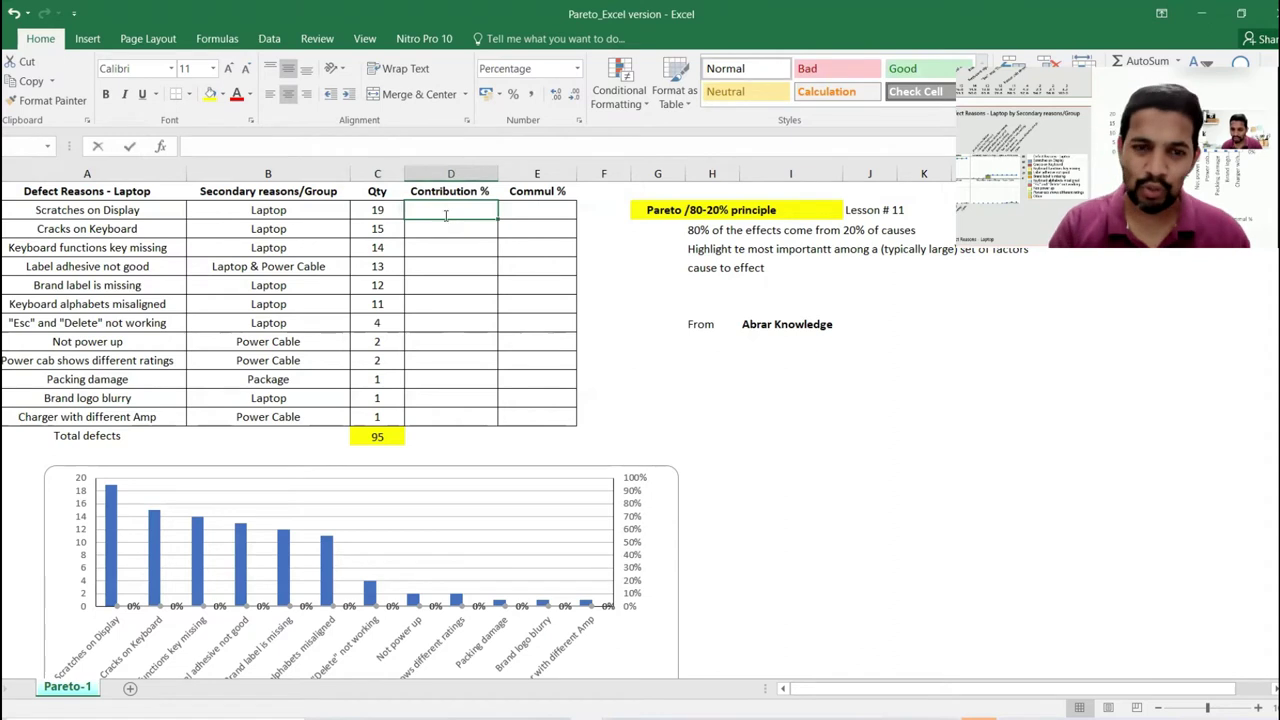
text(=)
click(362, 210)
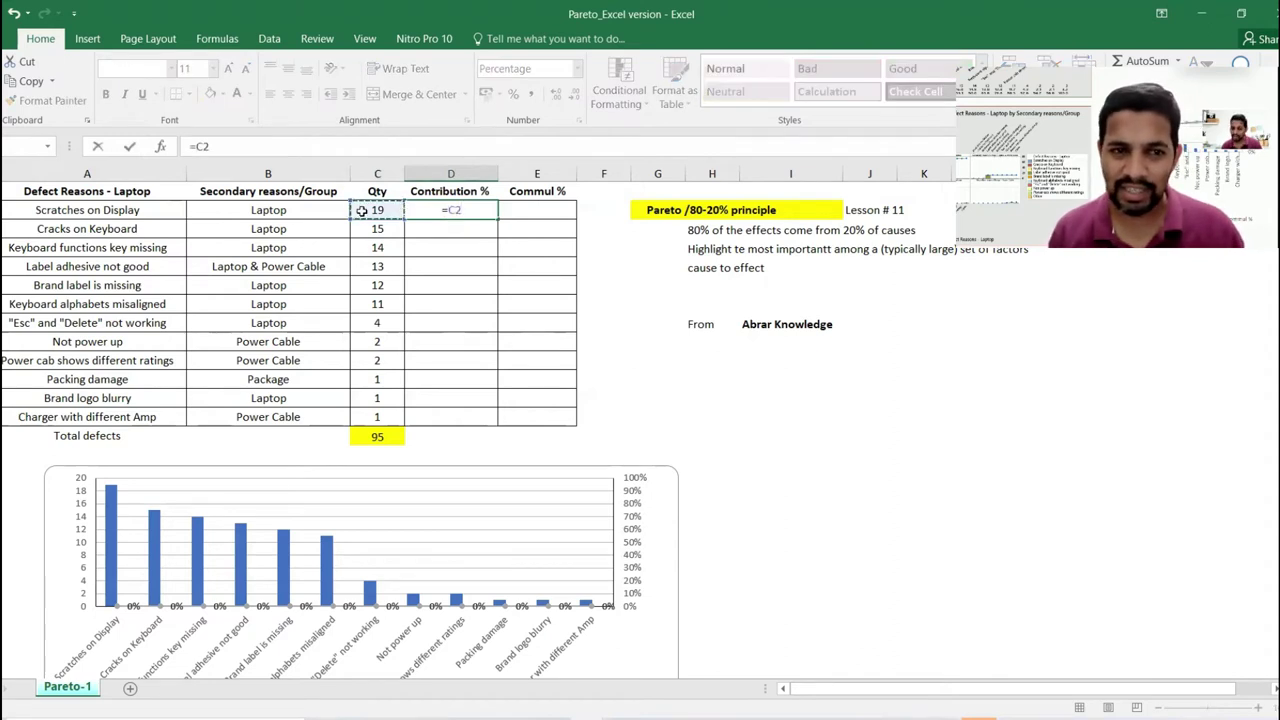
text(/)
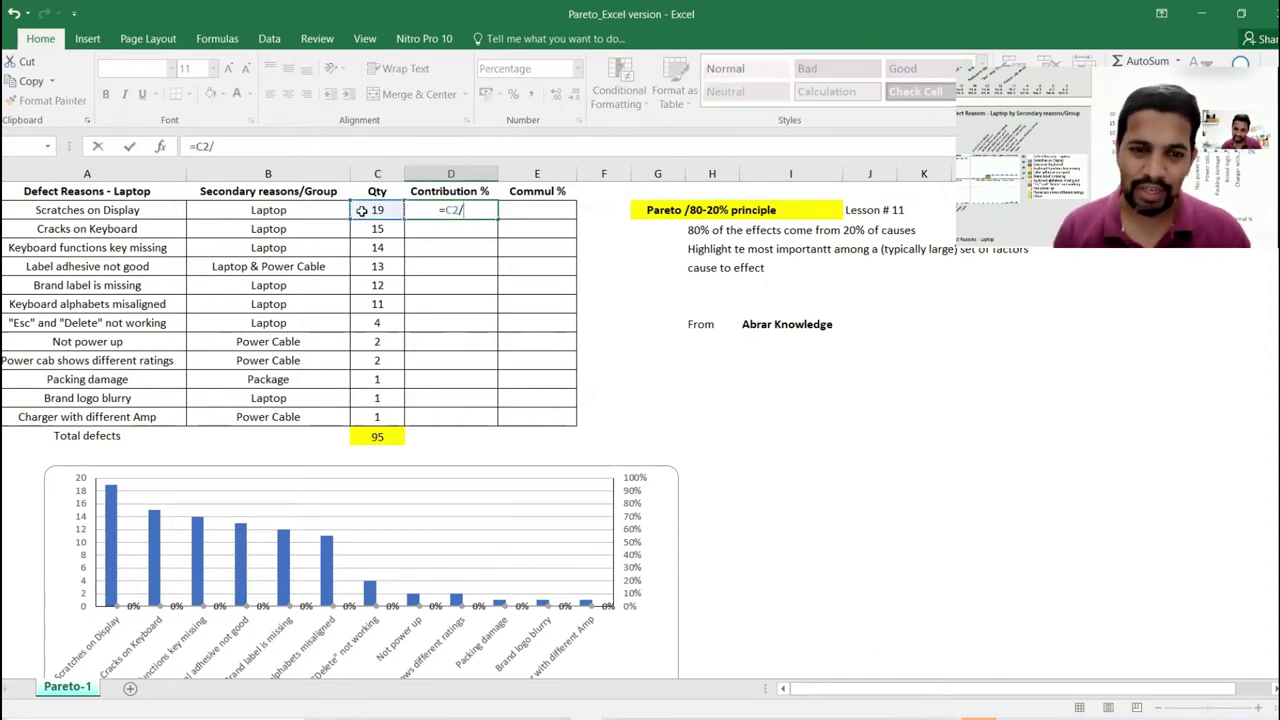
click(380, 434)
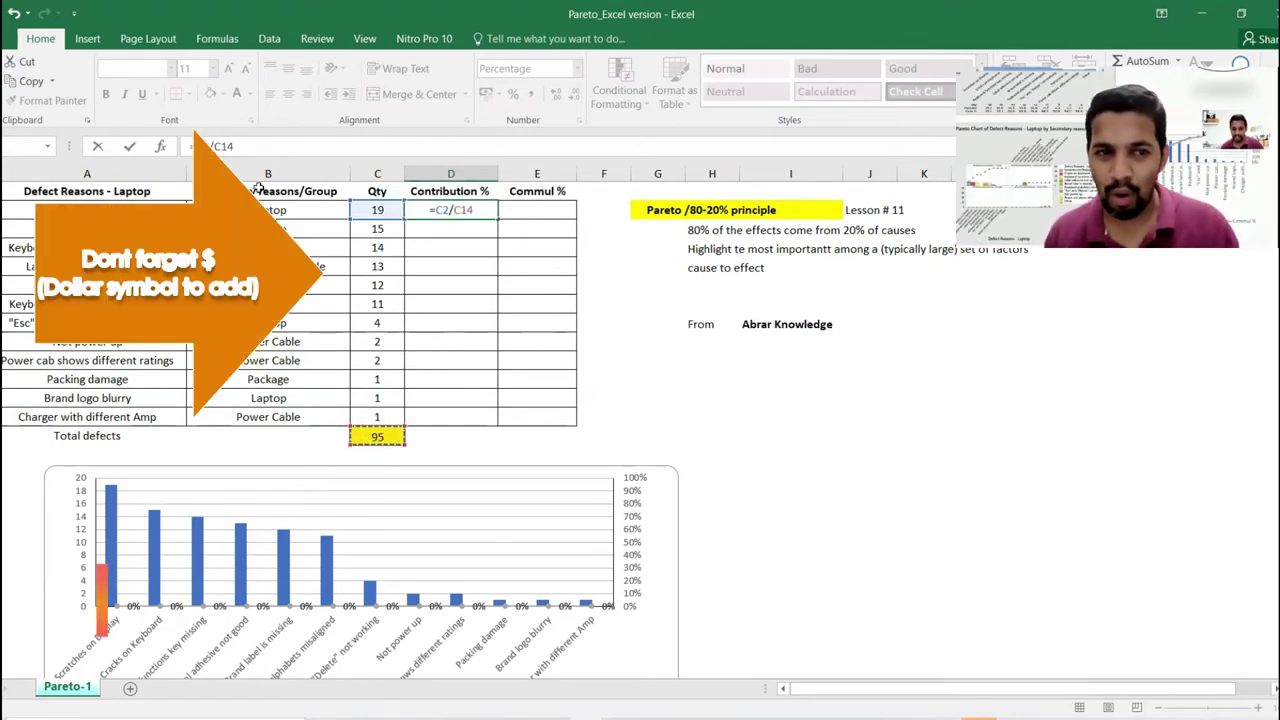
click(220, 145)
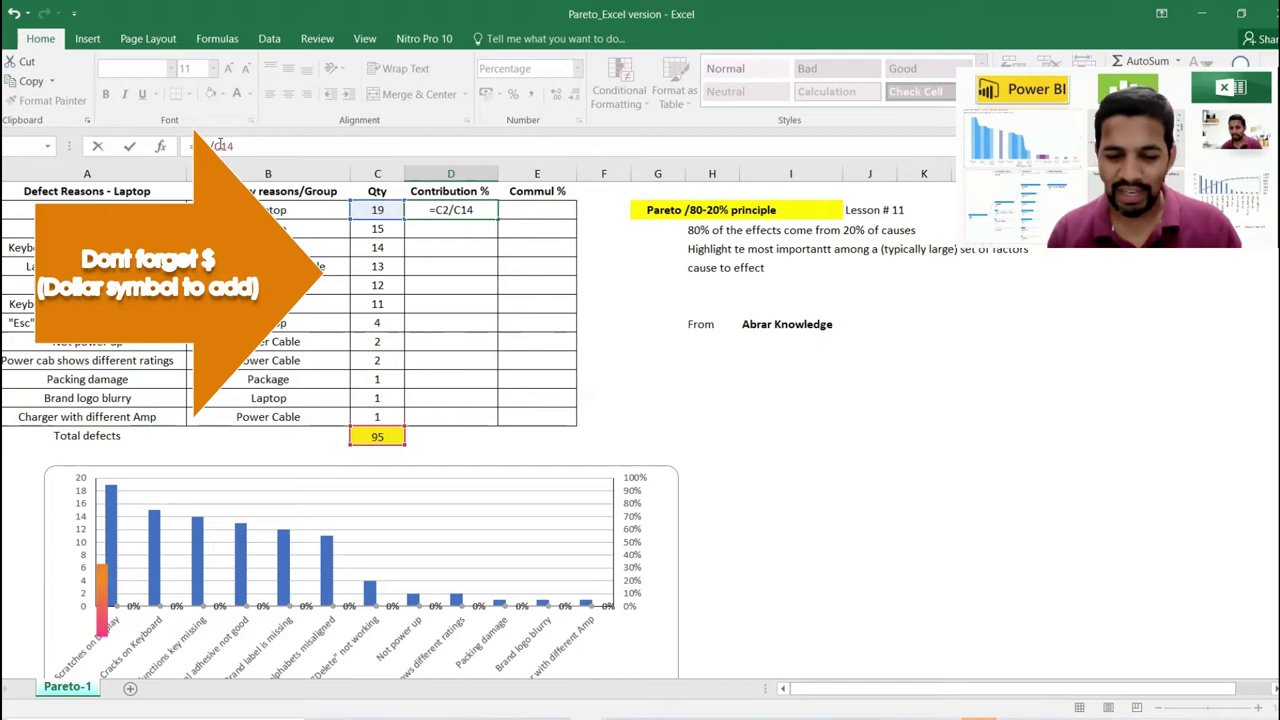
text($)
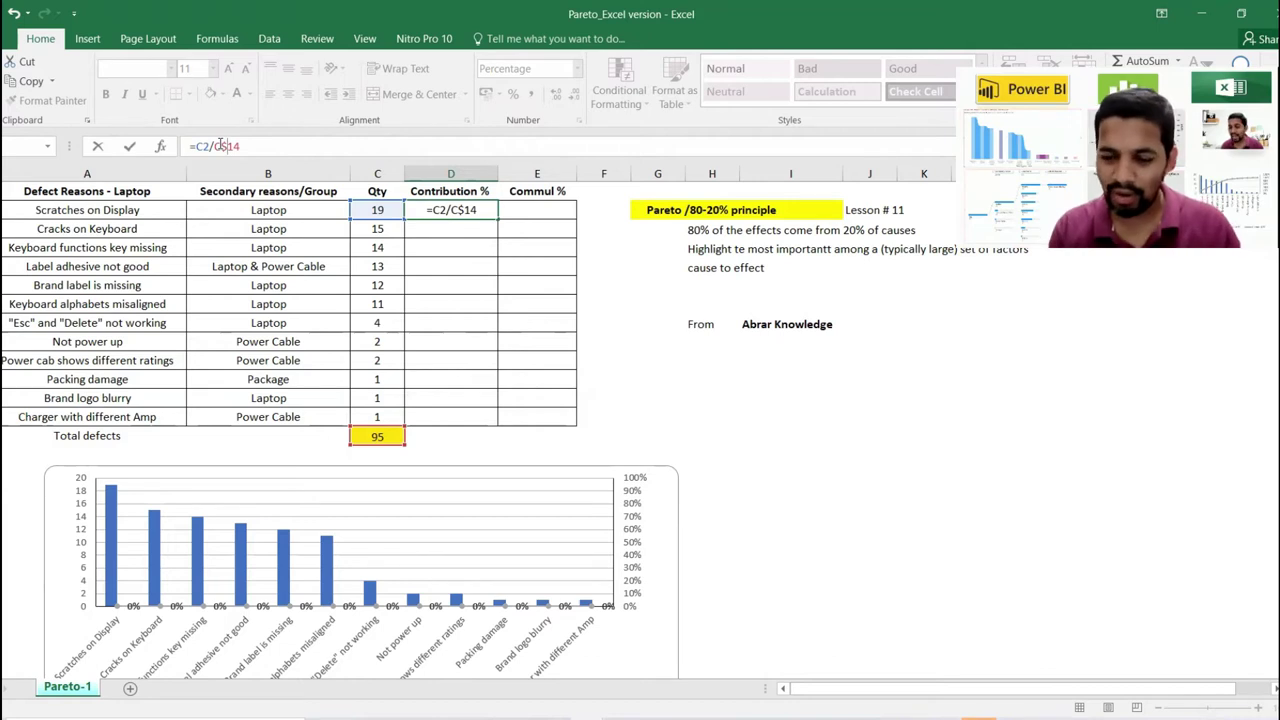
key(Return)
Copy the Contribution % formula from D2 into the remaining defect rows, D3:D13.
click(469, 205)
key(ctrl+c)
drag(457, 230, 456, 409)
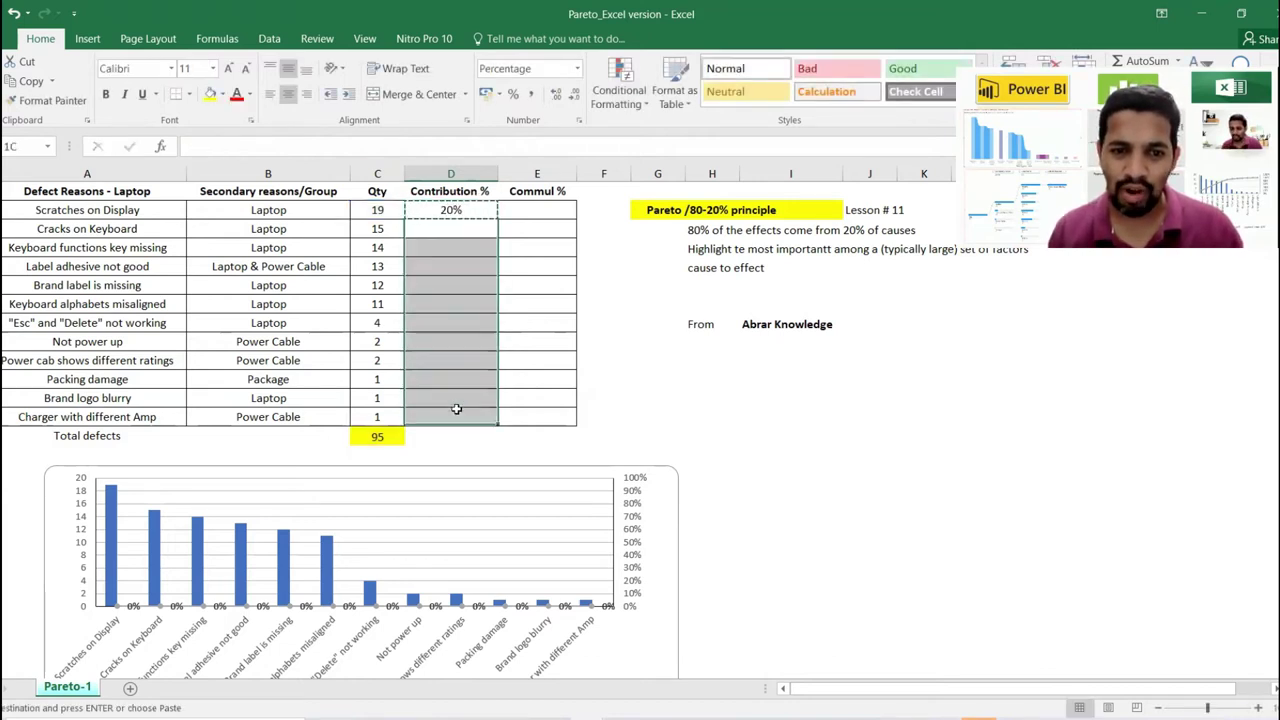
key(ctrl+v)
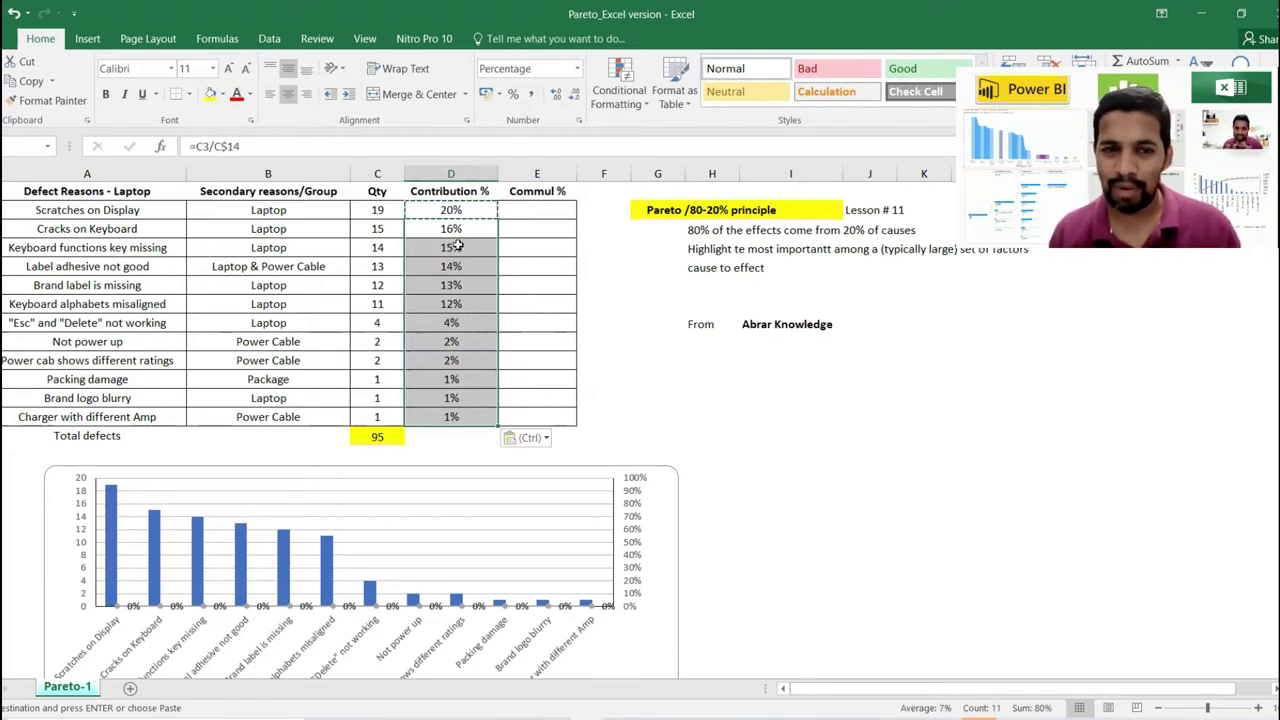
key(Escape)
click(455, 208)
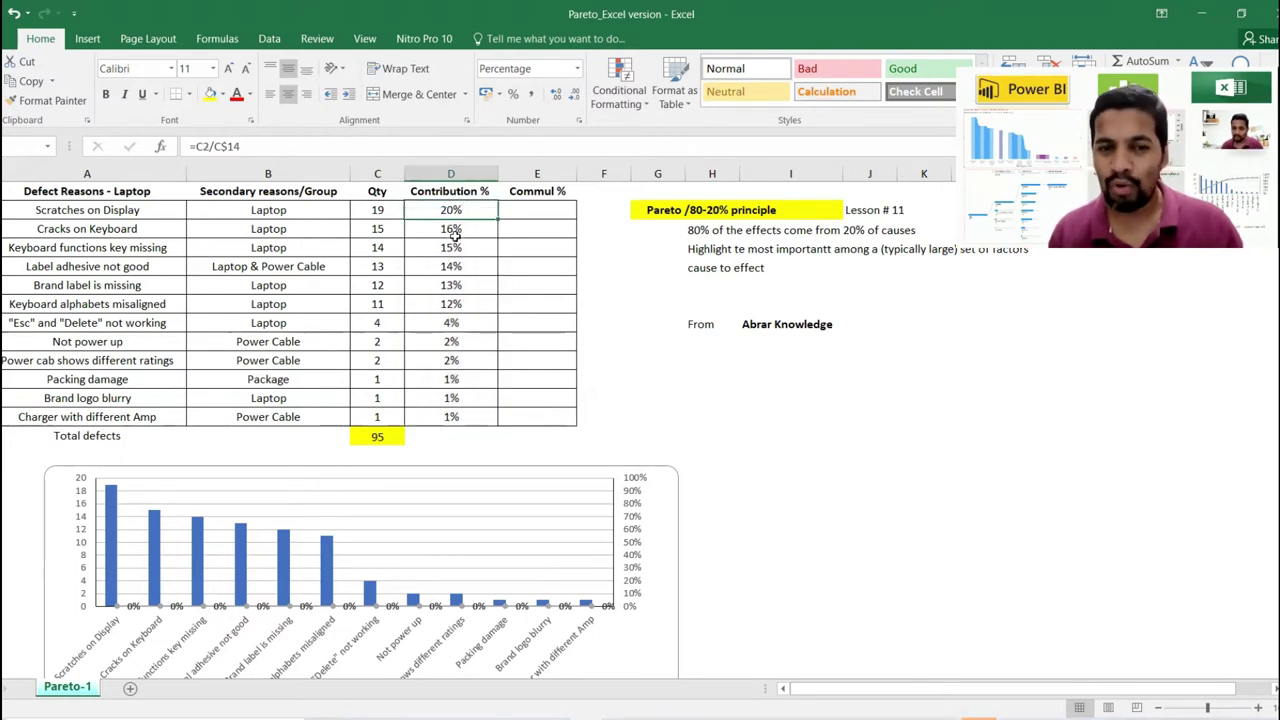
Clear the Contribution % formulas from all defect rows, D2:D13.
drag(451, 210, 468, 417)
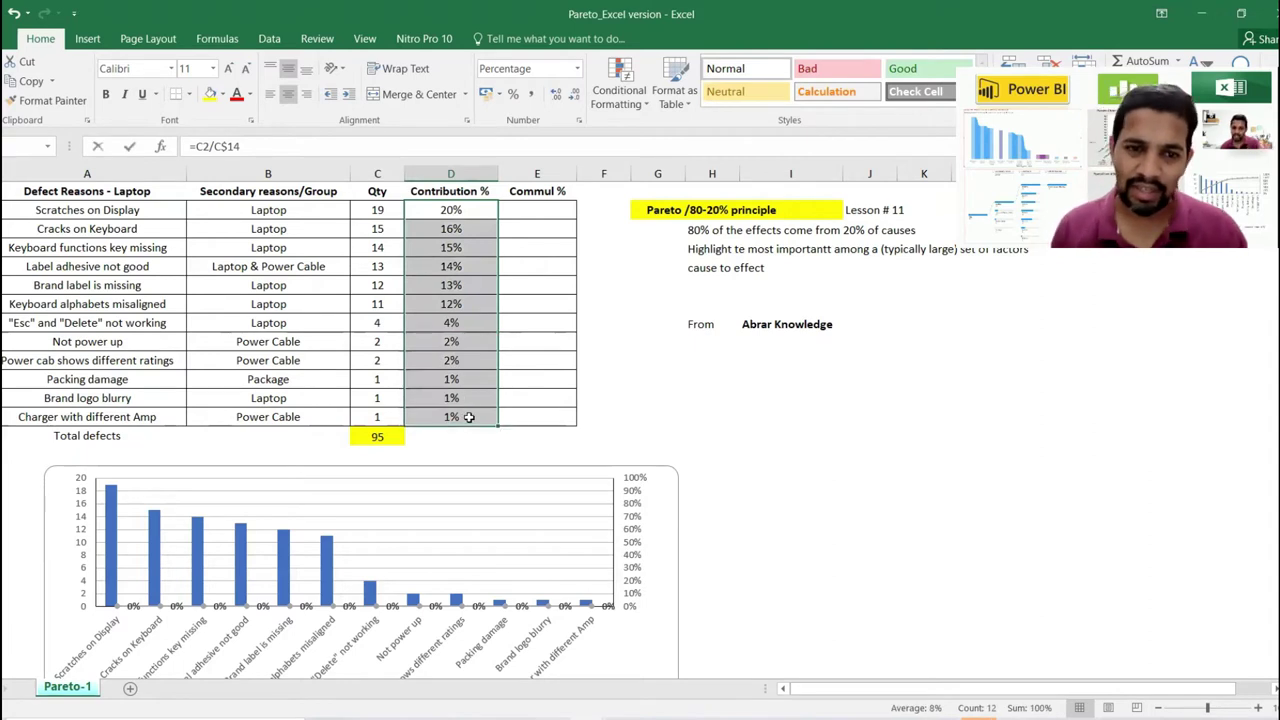
drag(478, 417, 458, 213)
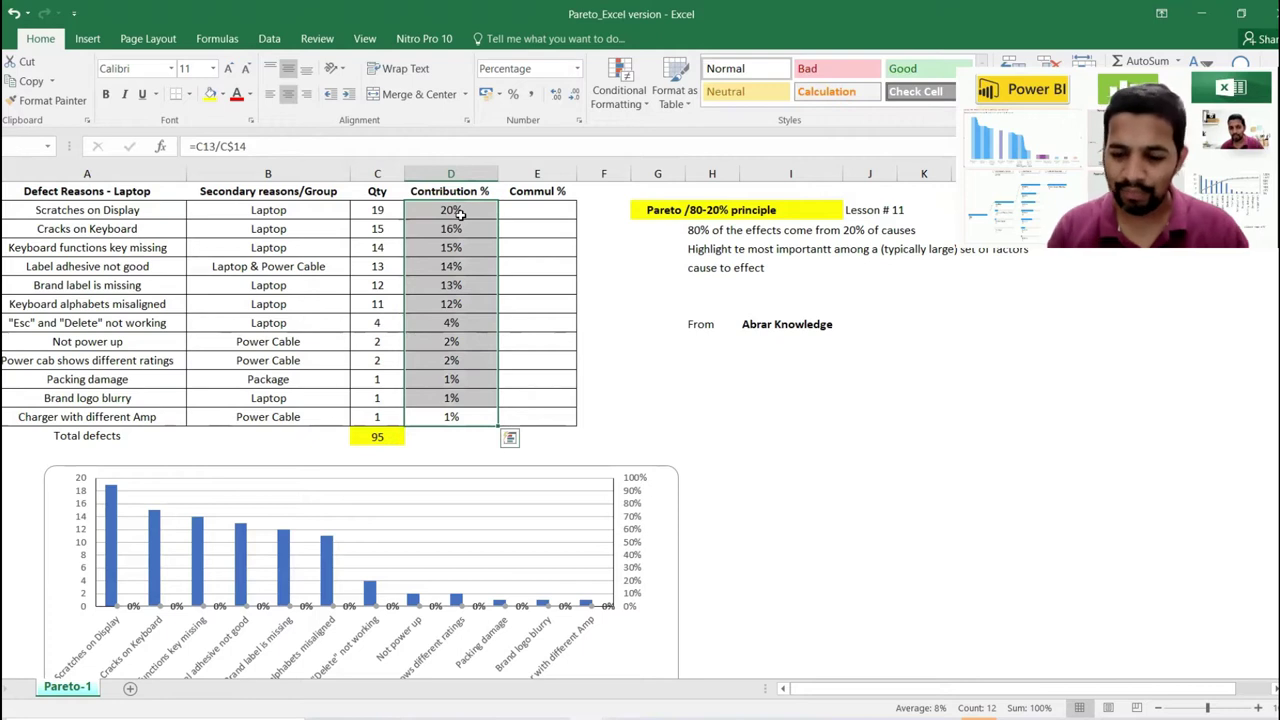
key(Delete)
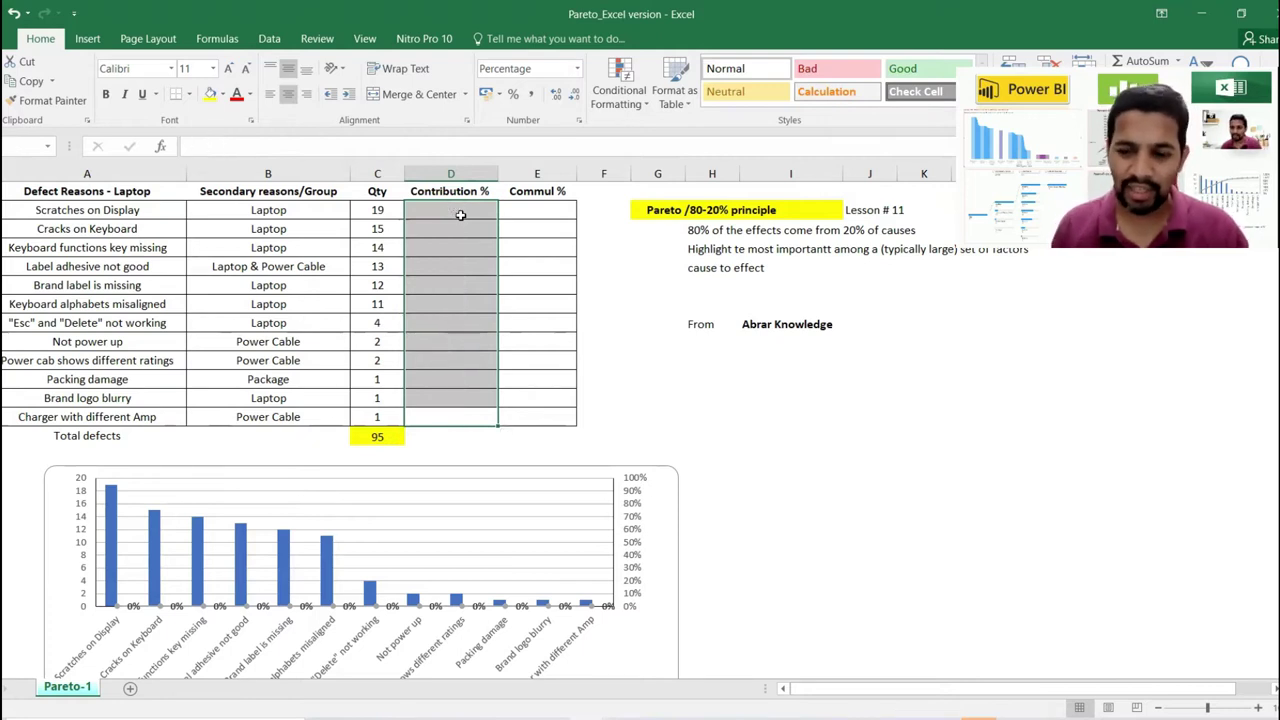
Enter =C2/C14 in D2 without locking the total's row and fill it down to D13.
click(460, 215)
text(=)
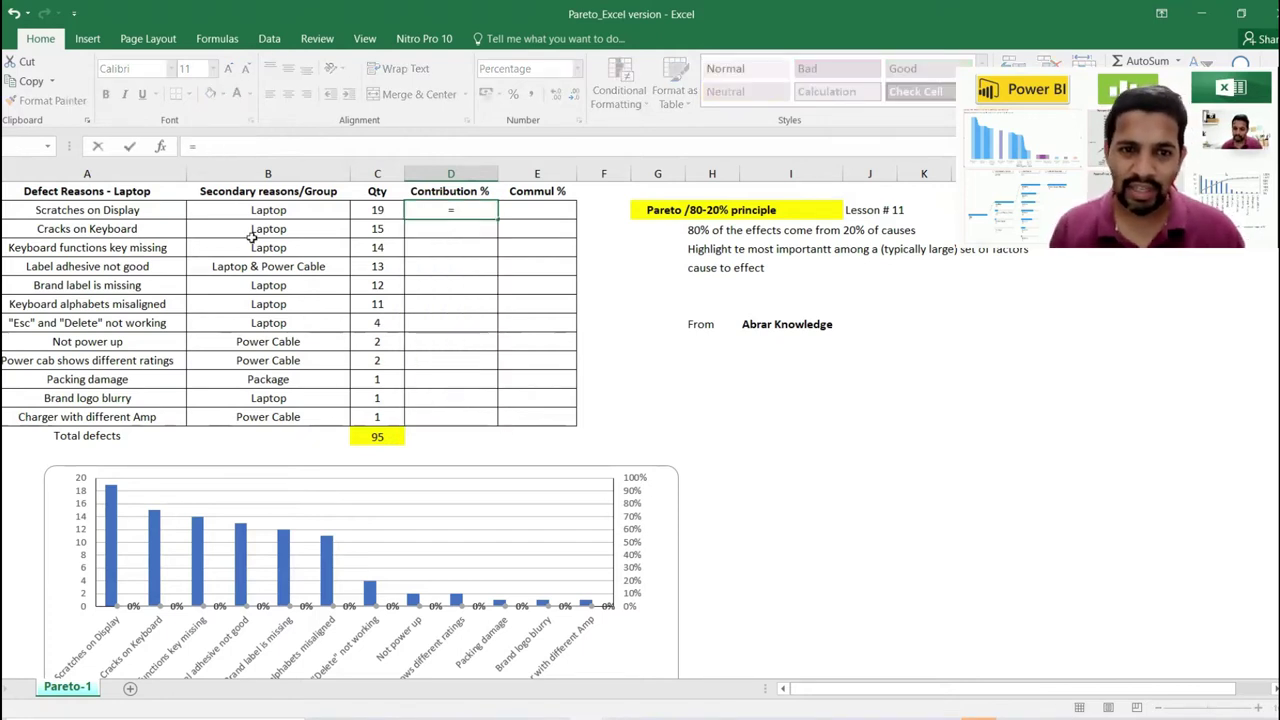
click(380, 208)
text(/)
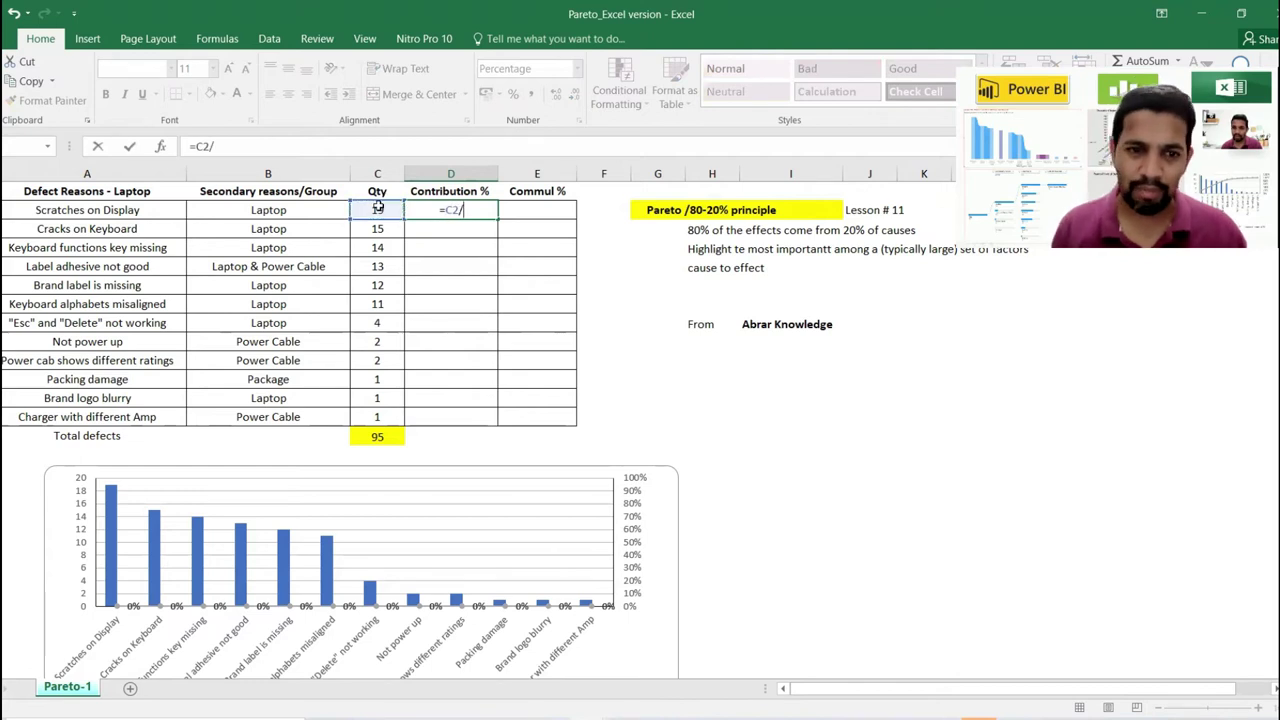
click(382, 439)
key(Return)
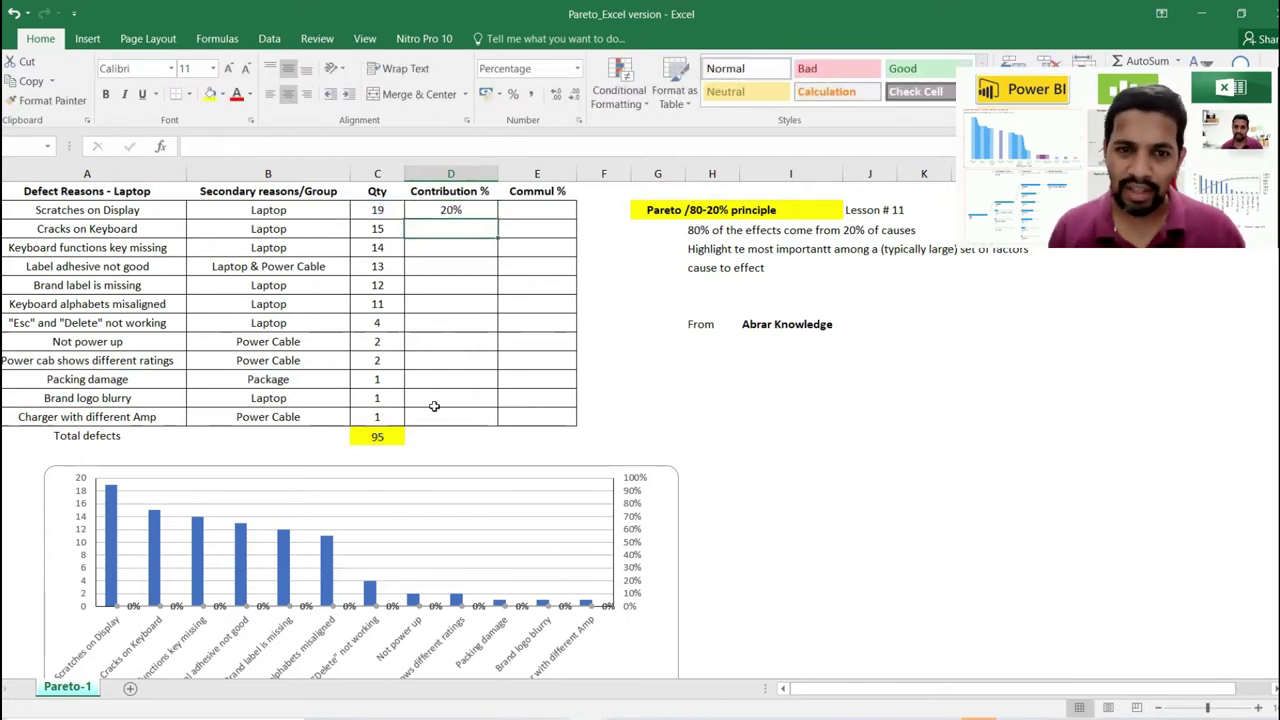
click(478, 212)
drag(497, 219, 494, 420)
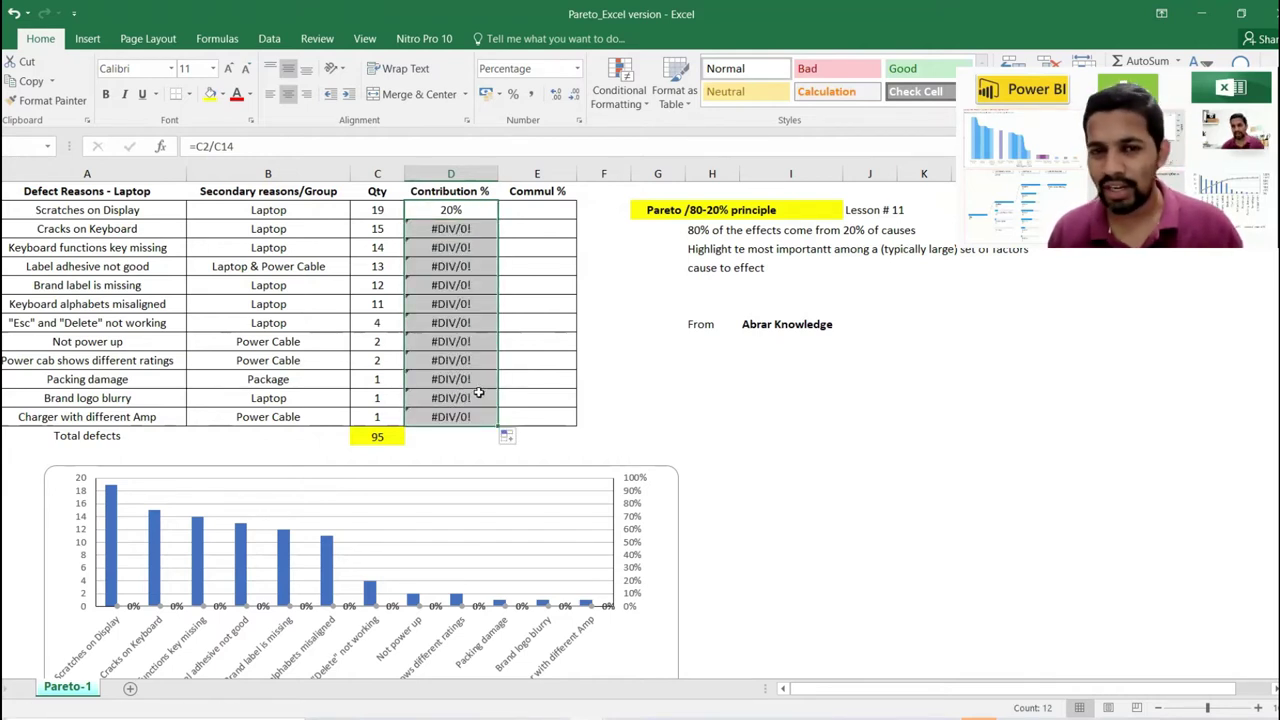
Lock the row of the total in D2's Contribution % formula so that it reads =C2/C$14.
click(453, 212)
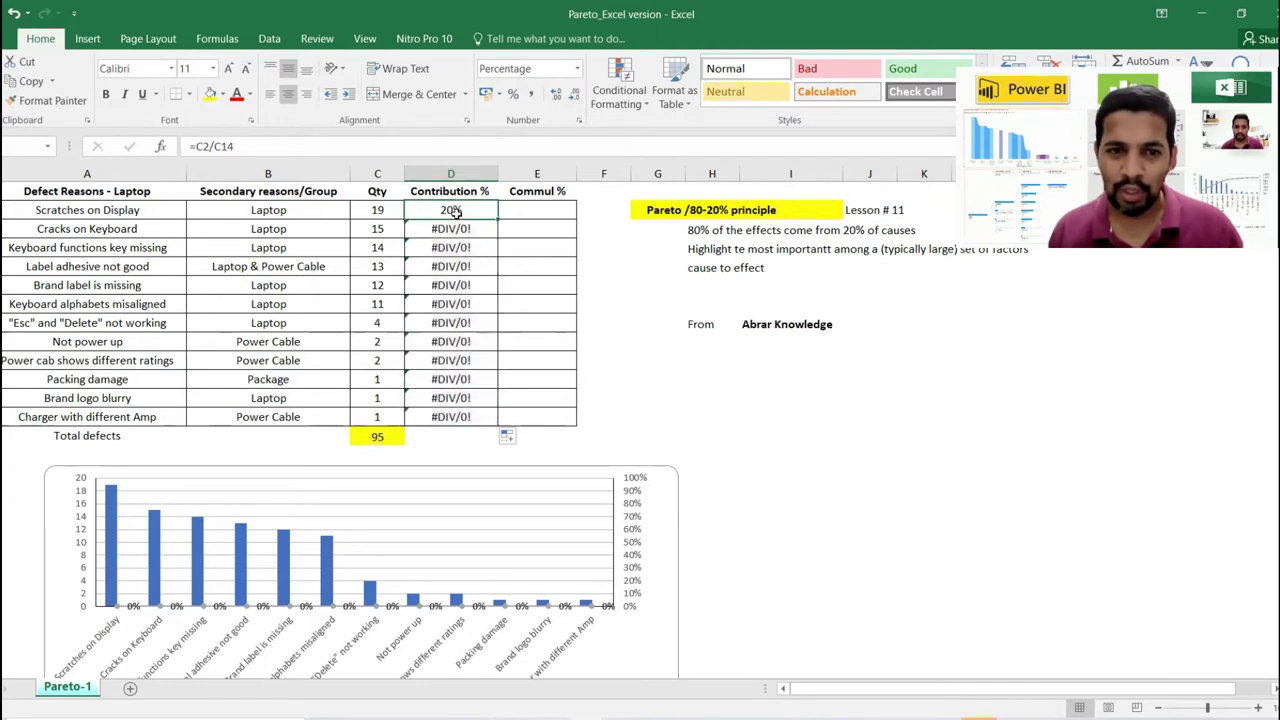
click(222, 146)
text($)
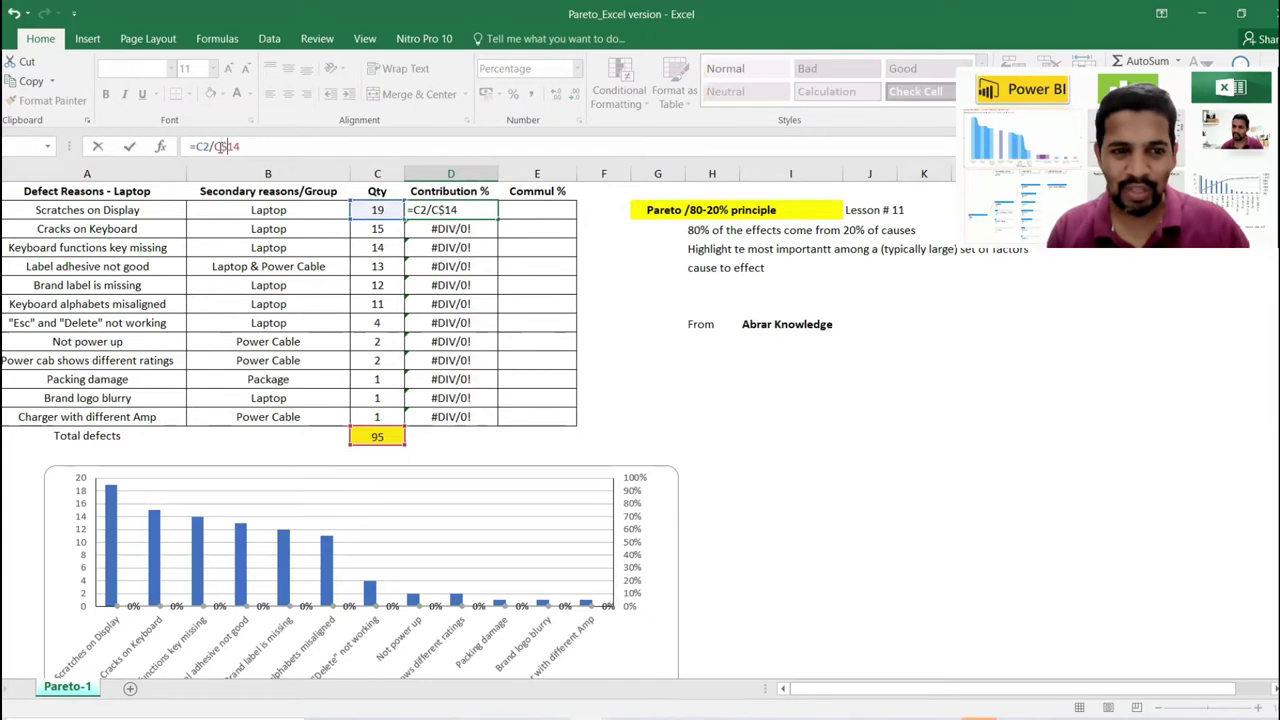
key(Return)
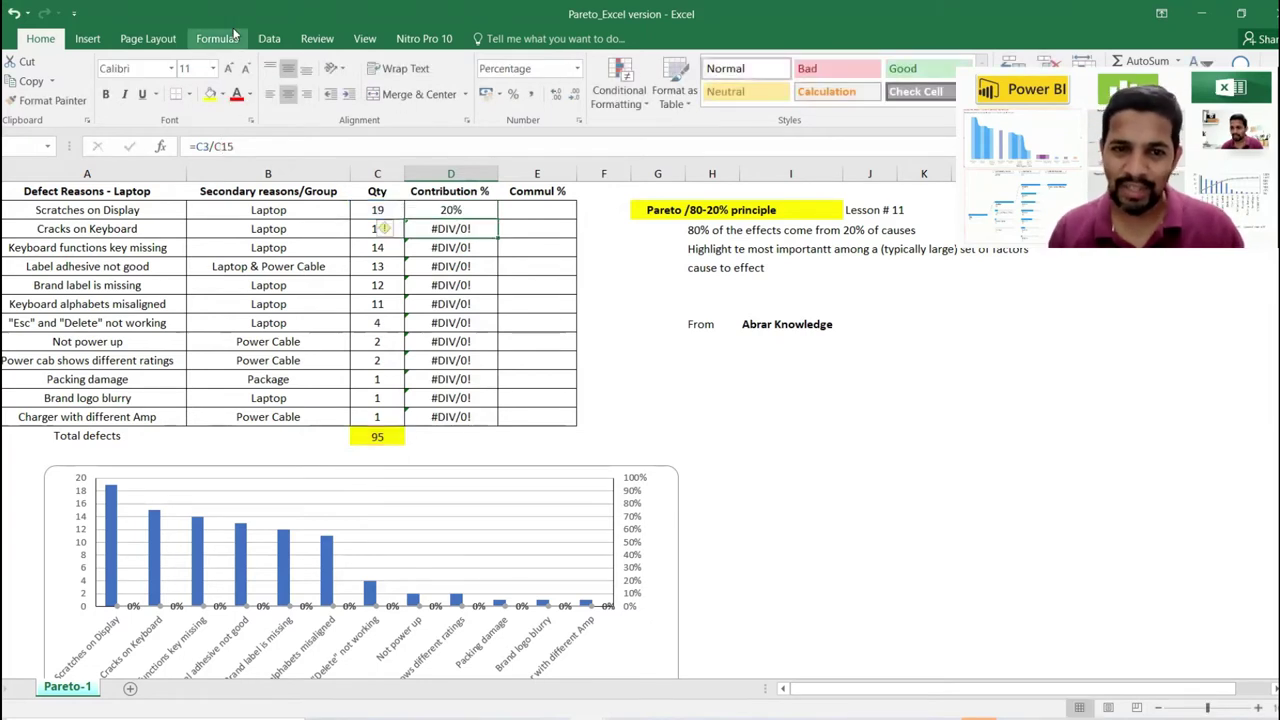
Copy the corrected D2 formula over the Contribution % cells D3:D13.
click(463, 208)
key(ctrl+c)
drag(463, 229, 467, 410)
key(ctrl+v)
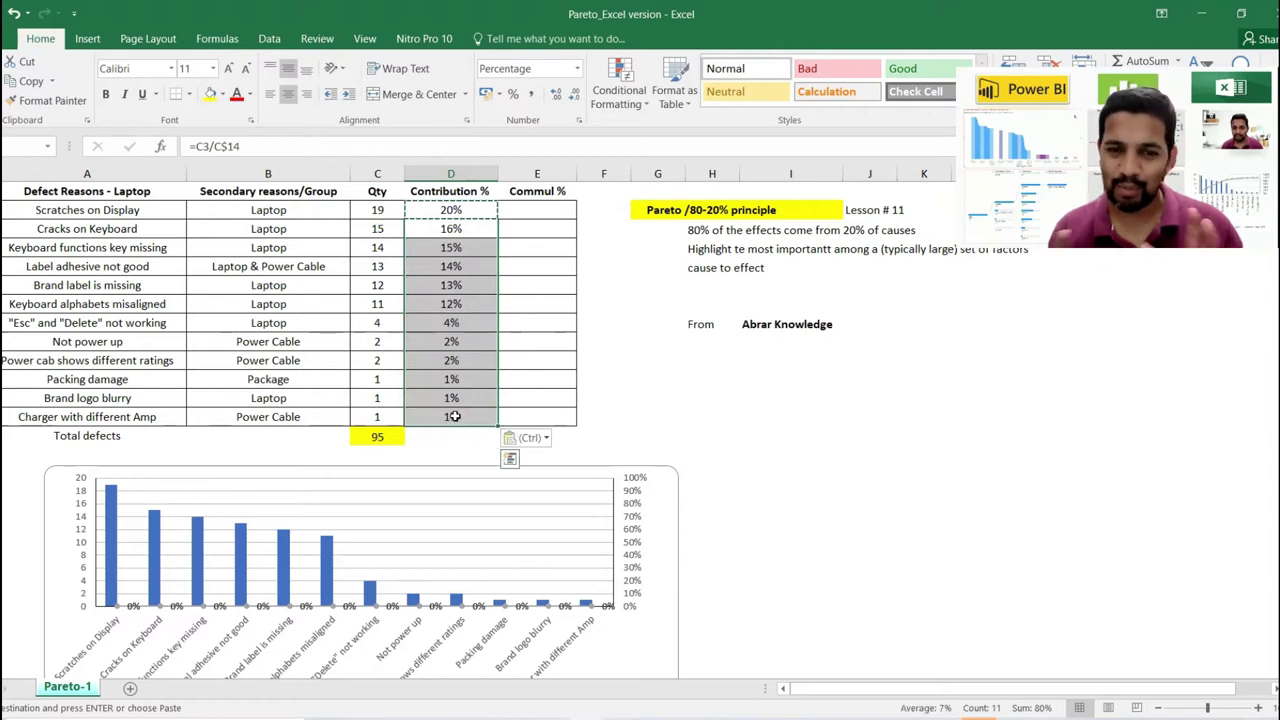
Start the Commul % column by entering =D2 in E2 for the first defect row.
click(549, 210)
key(Escape)
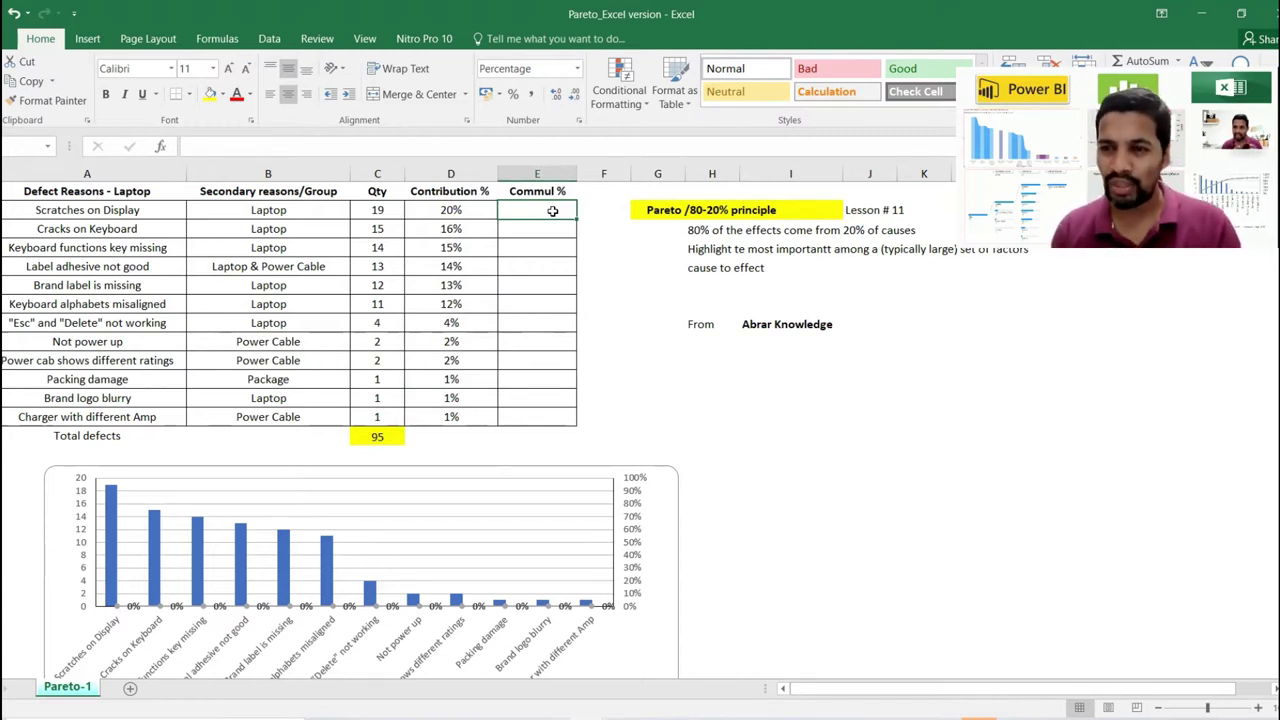
text(=)
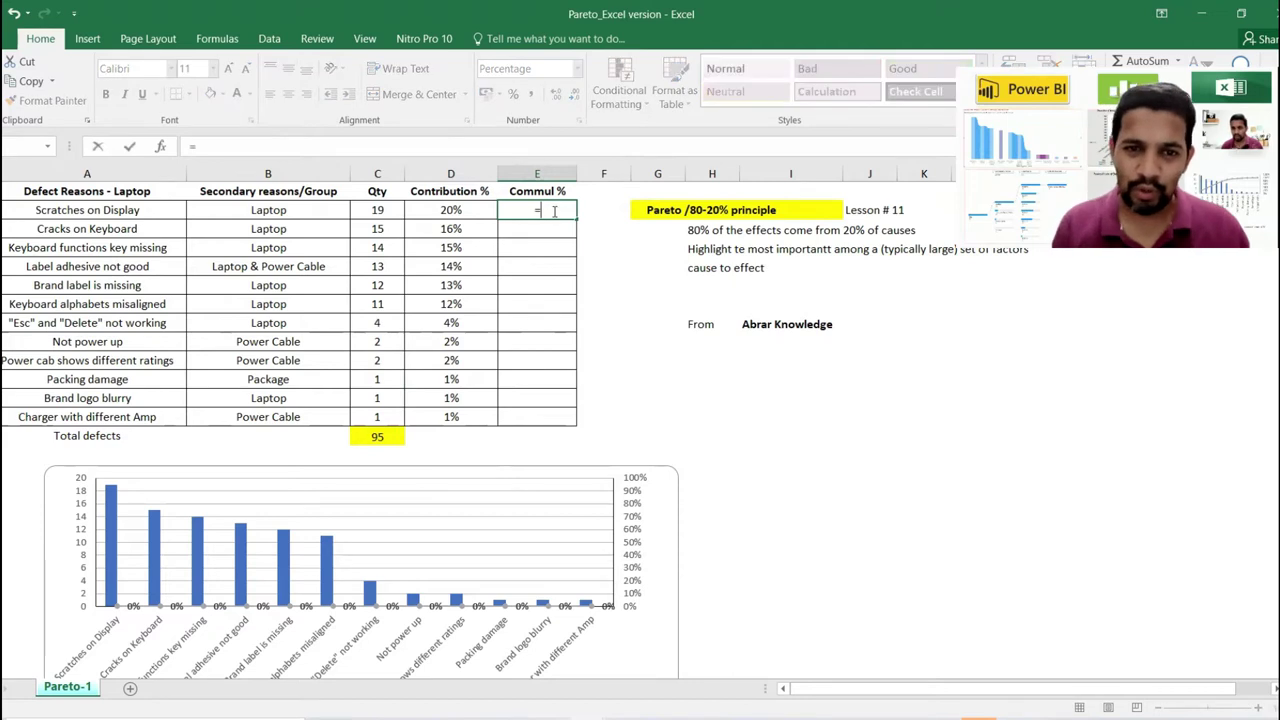
click(427, 208)
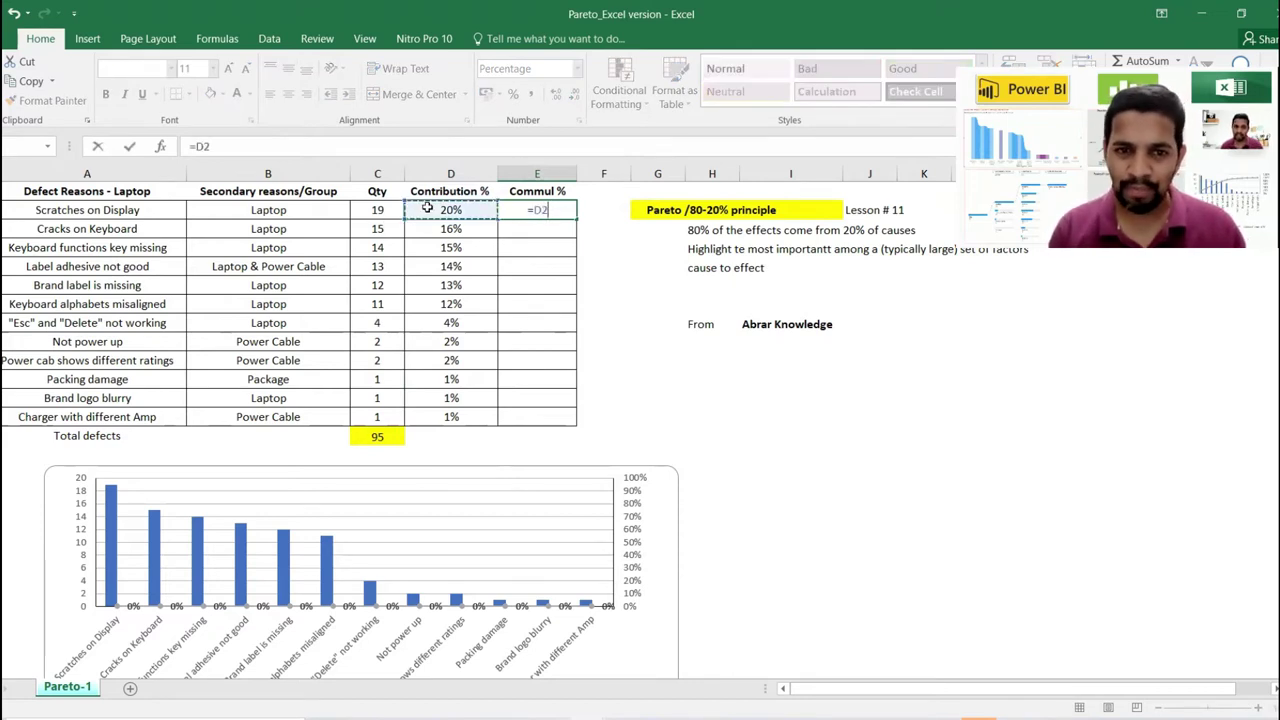
key(Return)
Enter the running total =D3+E2 in E3 and fill it down the Commul % column to E13.
text(=)
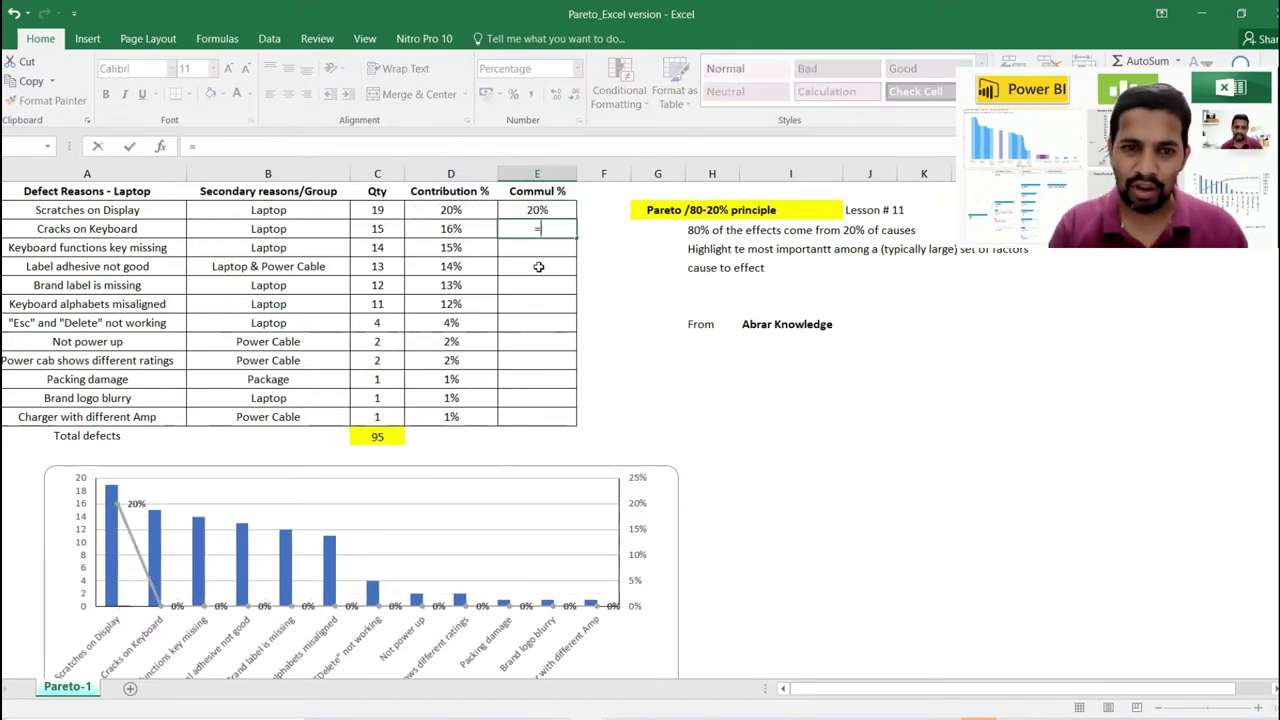
click(480, 229)
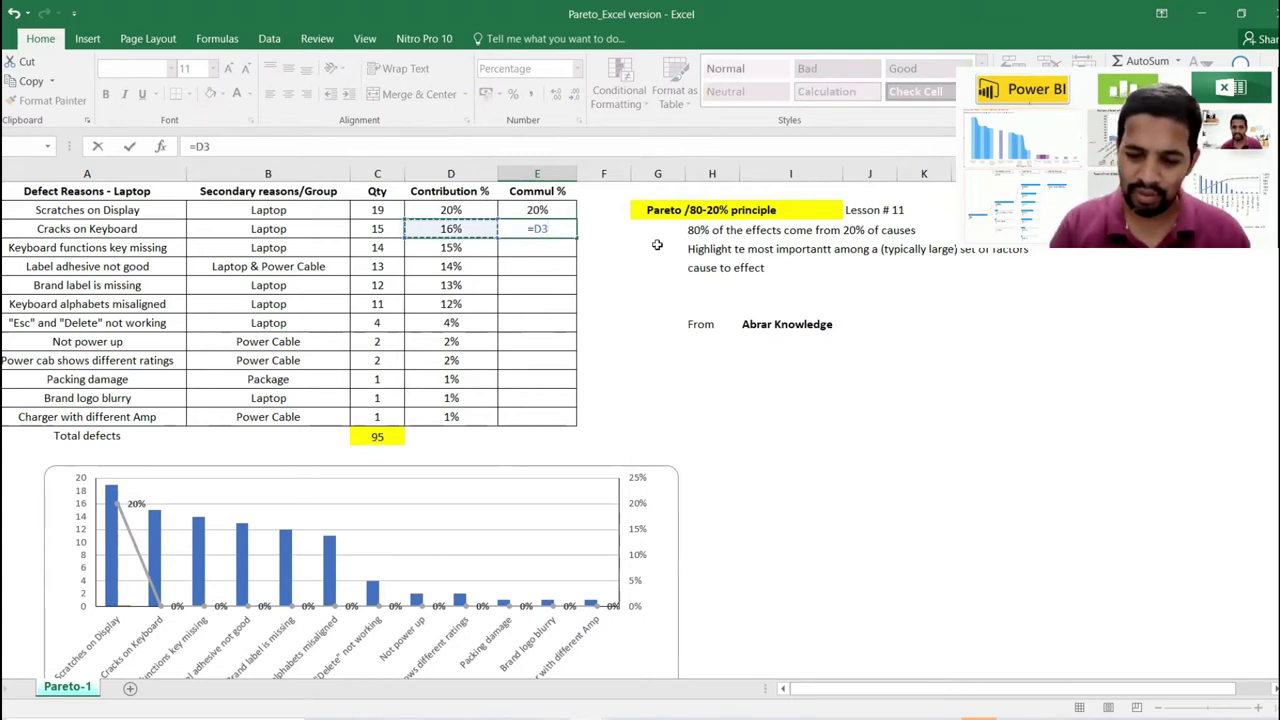
text(+)
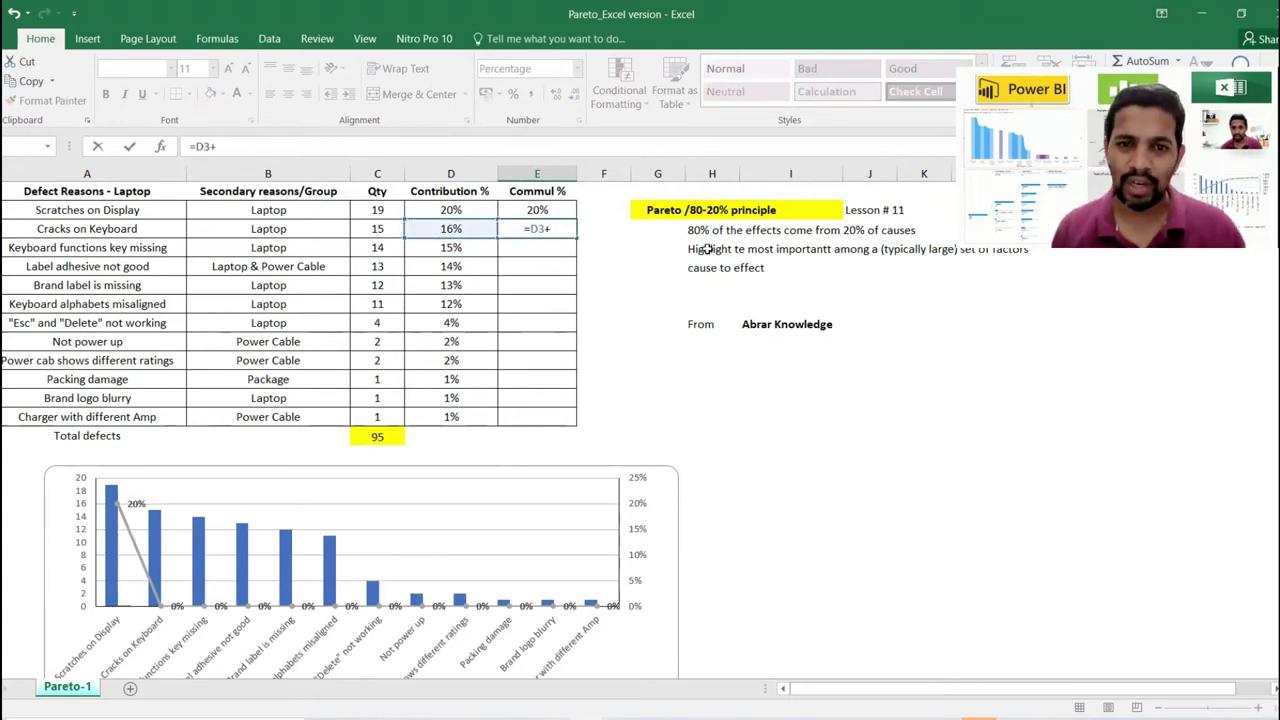
click(553, 210)
key(Return)
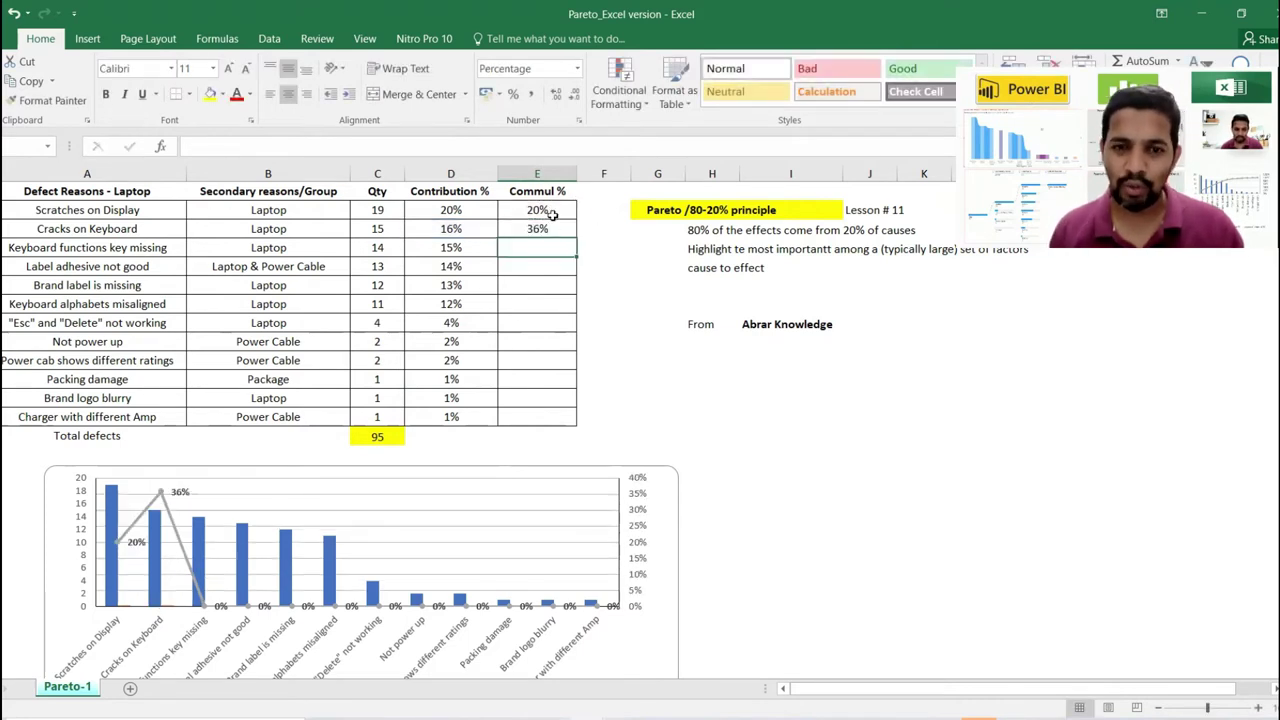
click(553, 229)
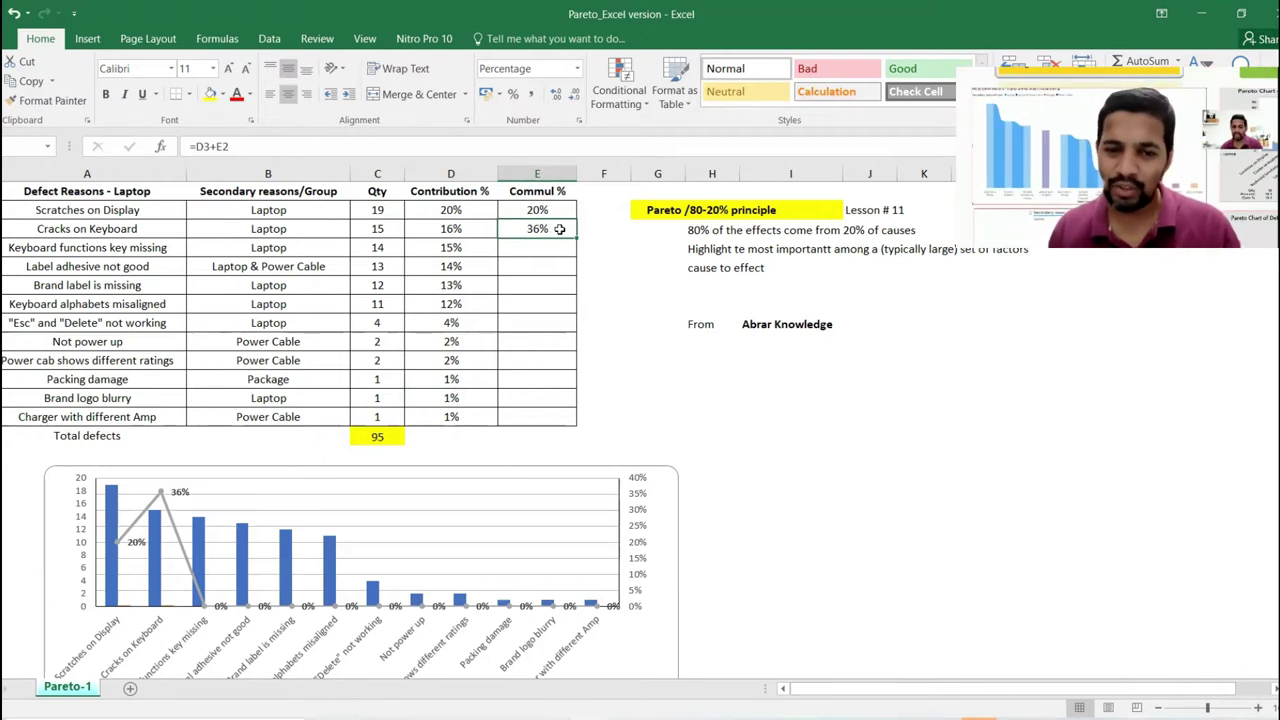
drag(578, 238, 583, 420)
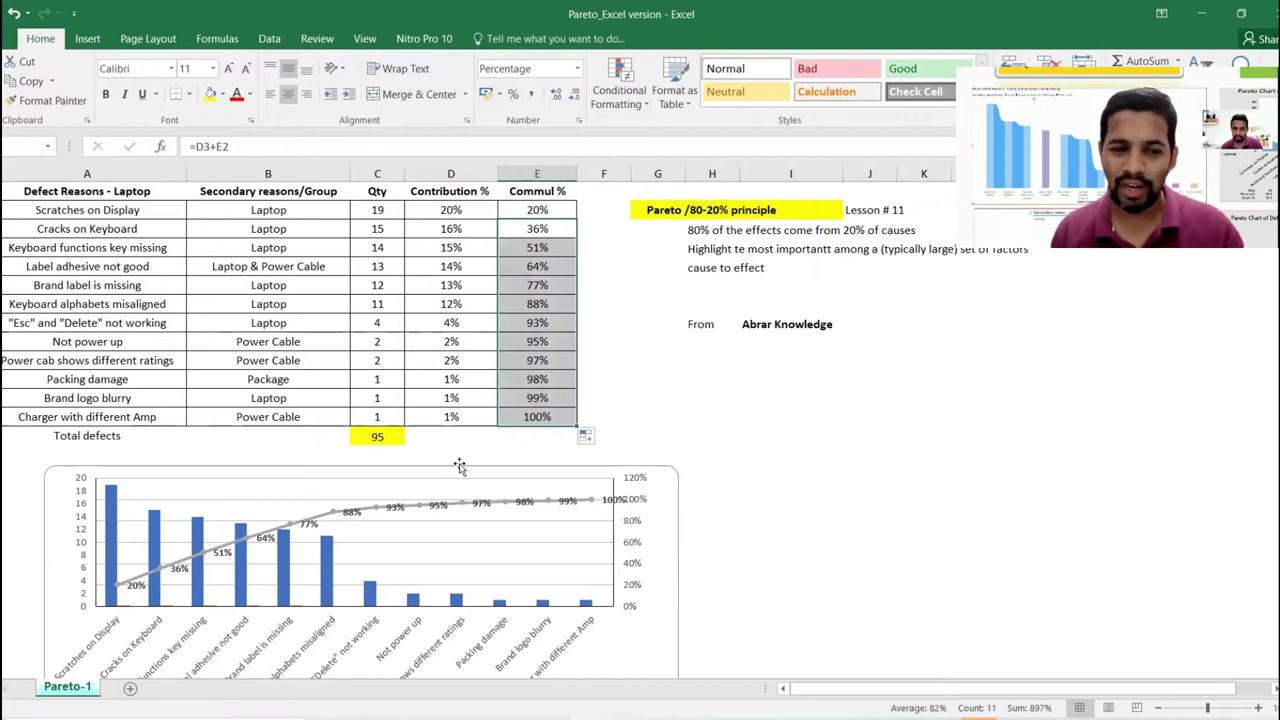
Review the Qty, Contribution % and Commul % columns with their formulas, the Pareto chart below, and the source data in A1:C13.
drag(441, 192, 551, 414)
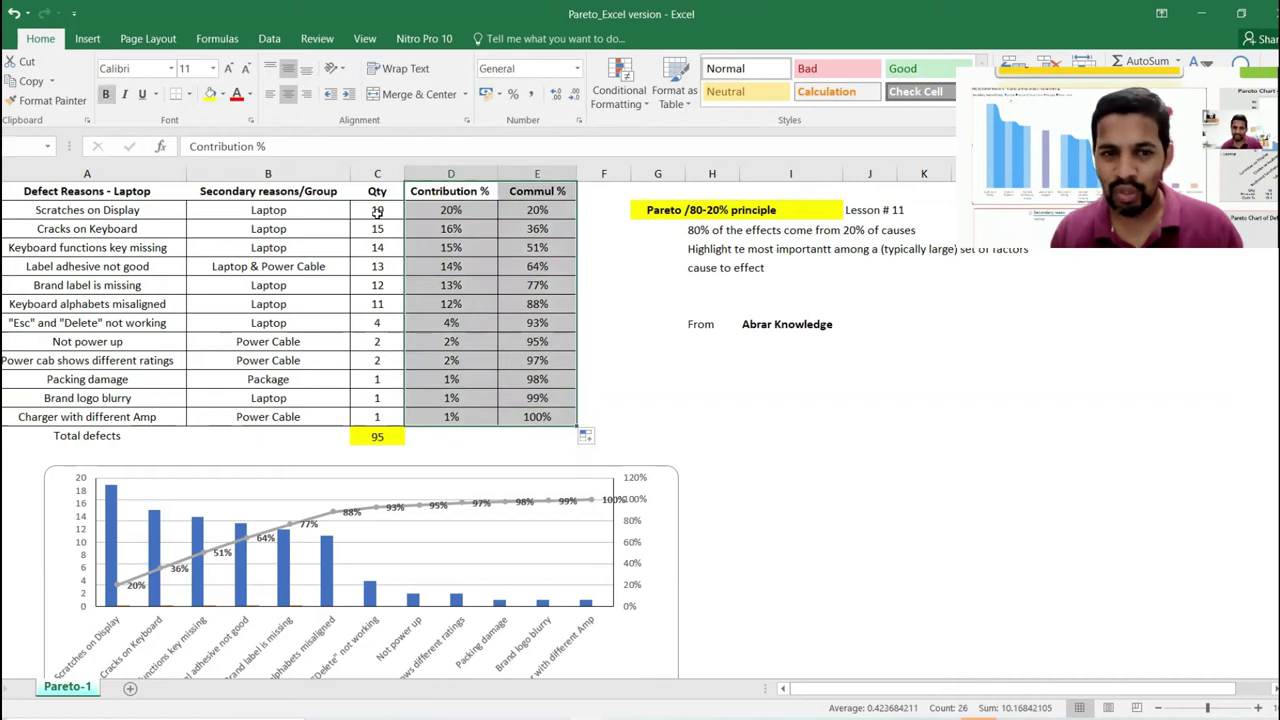
drag(377, 190, 389, 416)
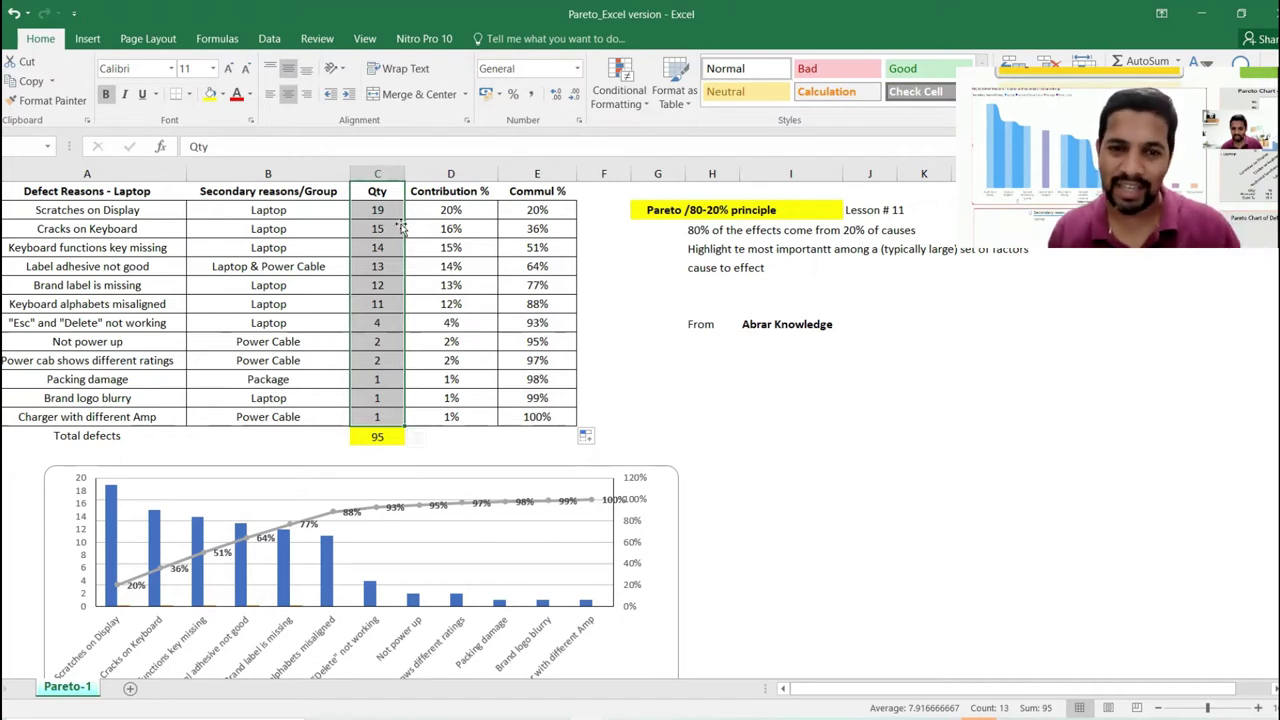
drag(430, 191, 440, 400)
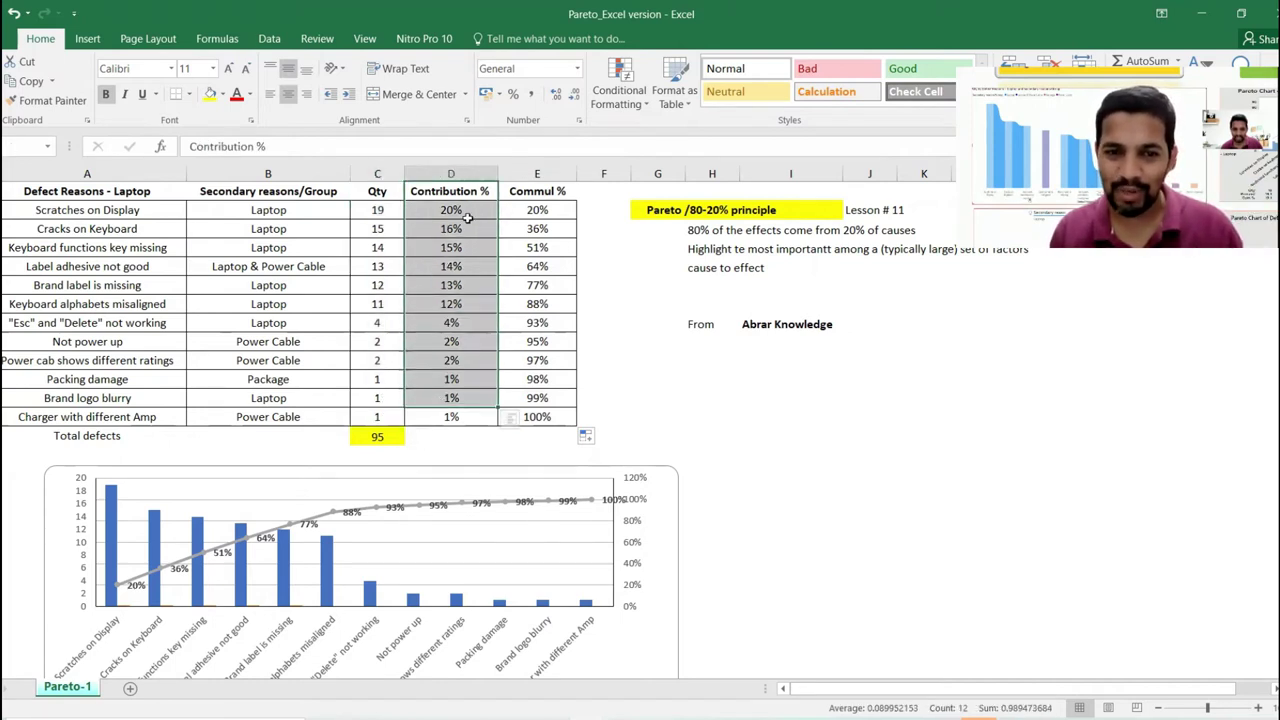
click(452, 207)
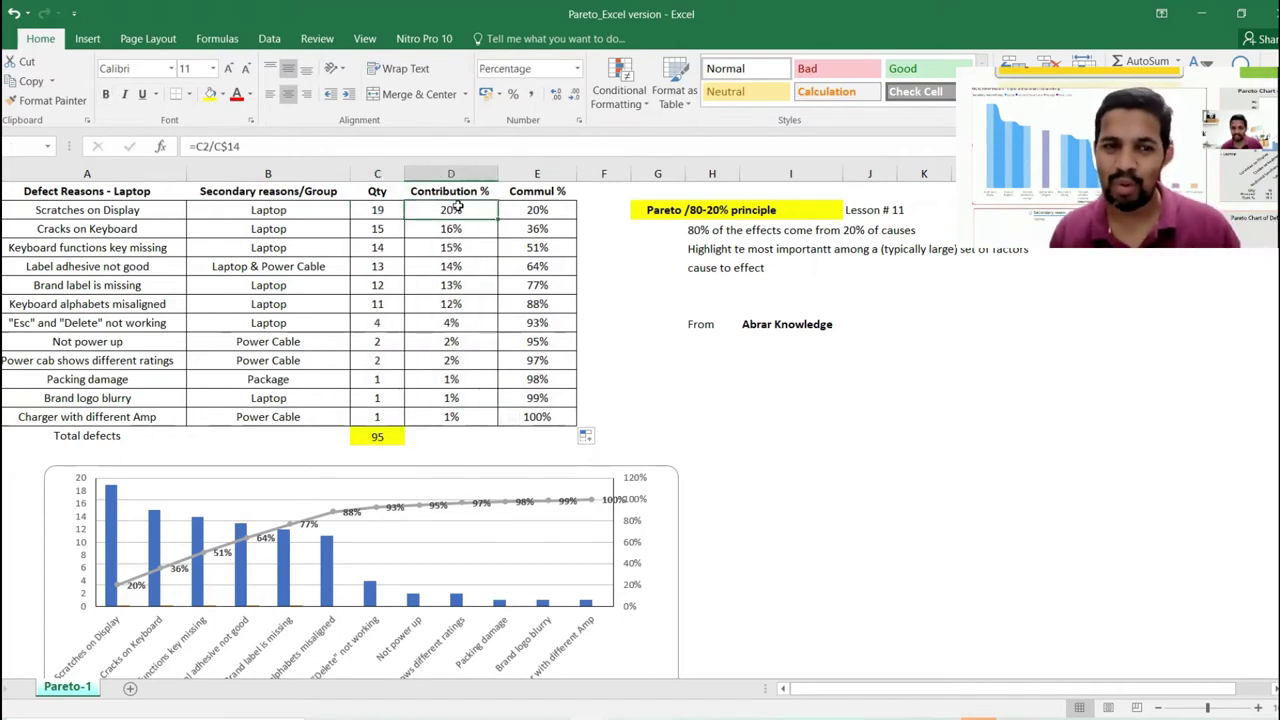
click(531, 209)
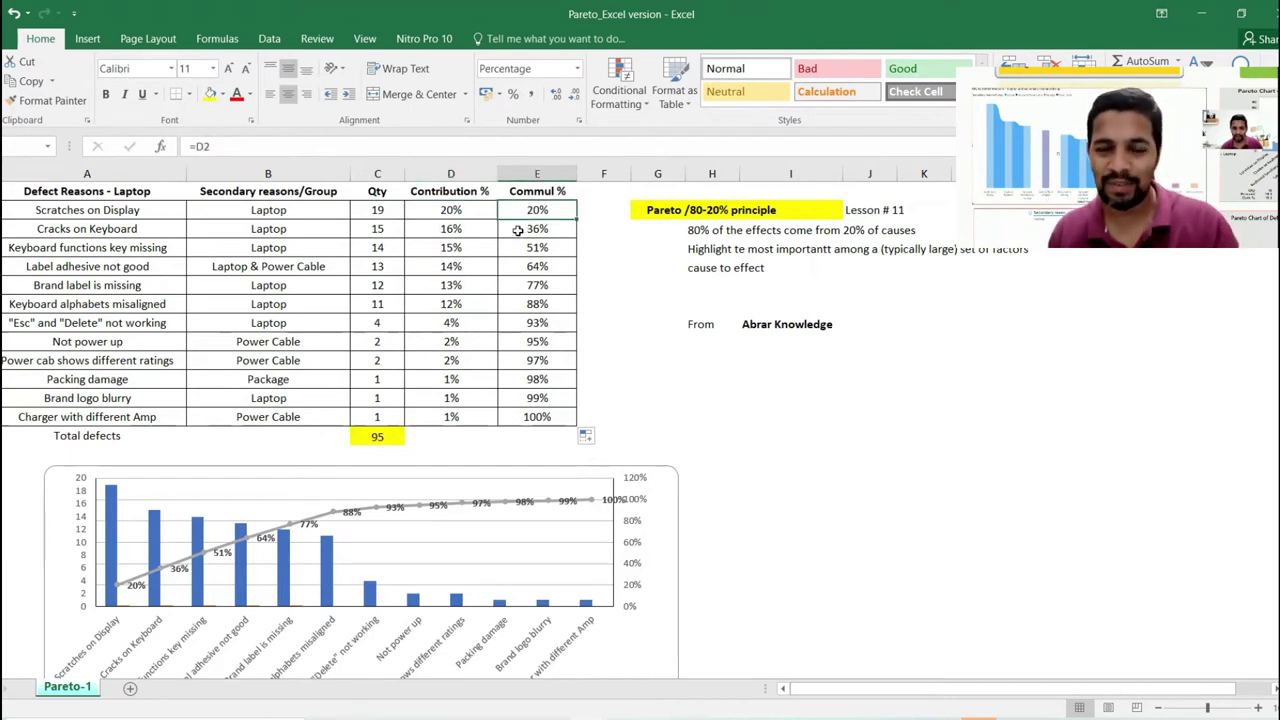
click(521, 227)
drag(528, 210, 527, 226)
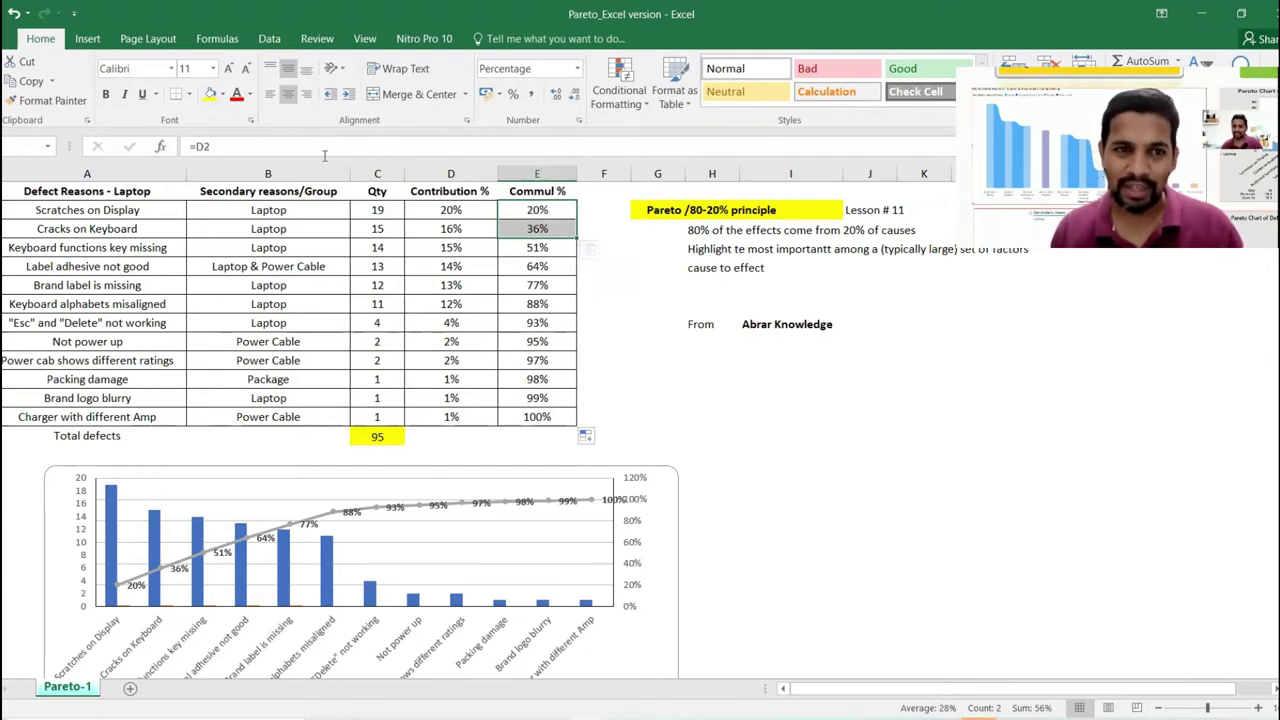
click(88, 40)
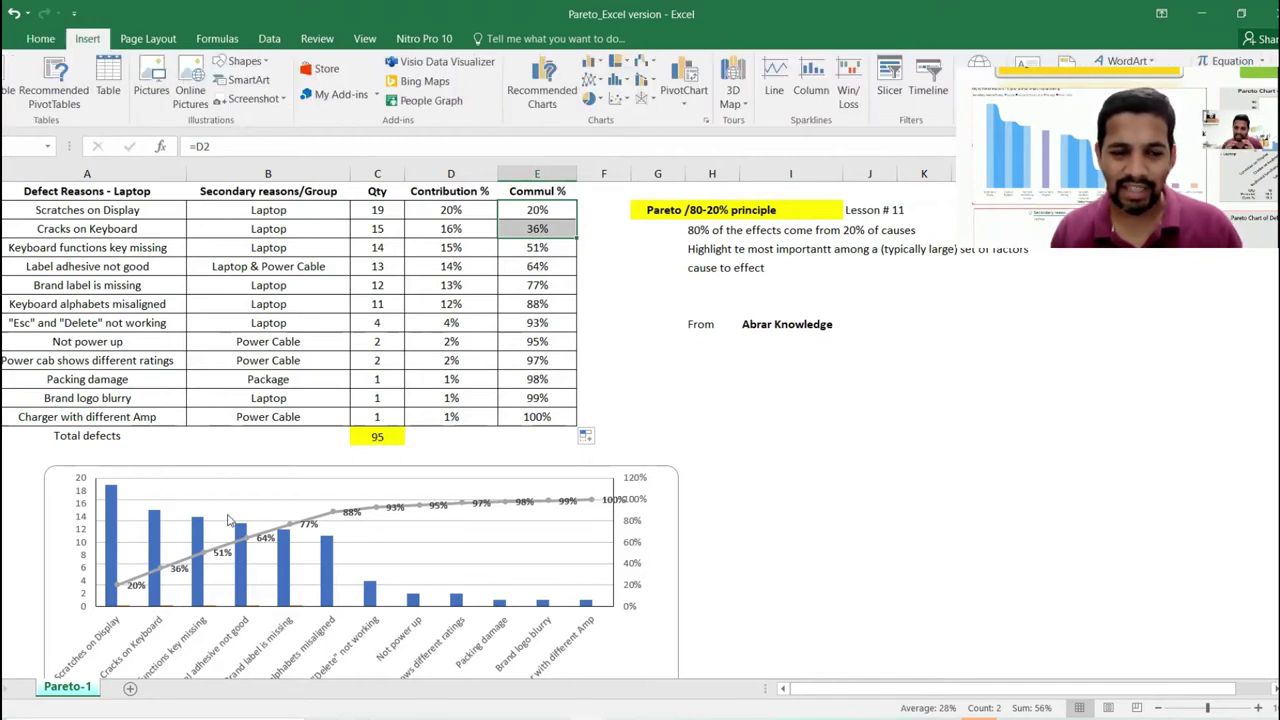
scroll(270, 553, down, 2)
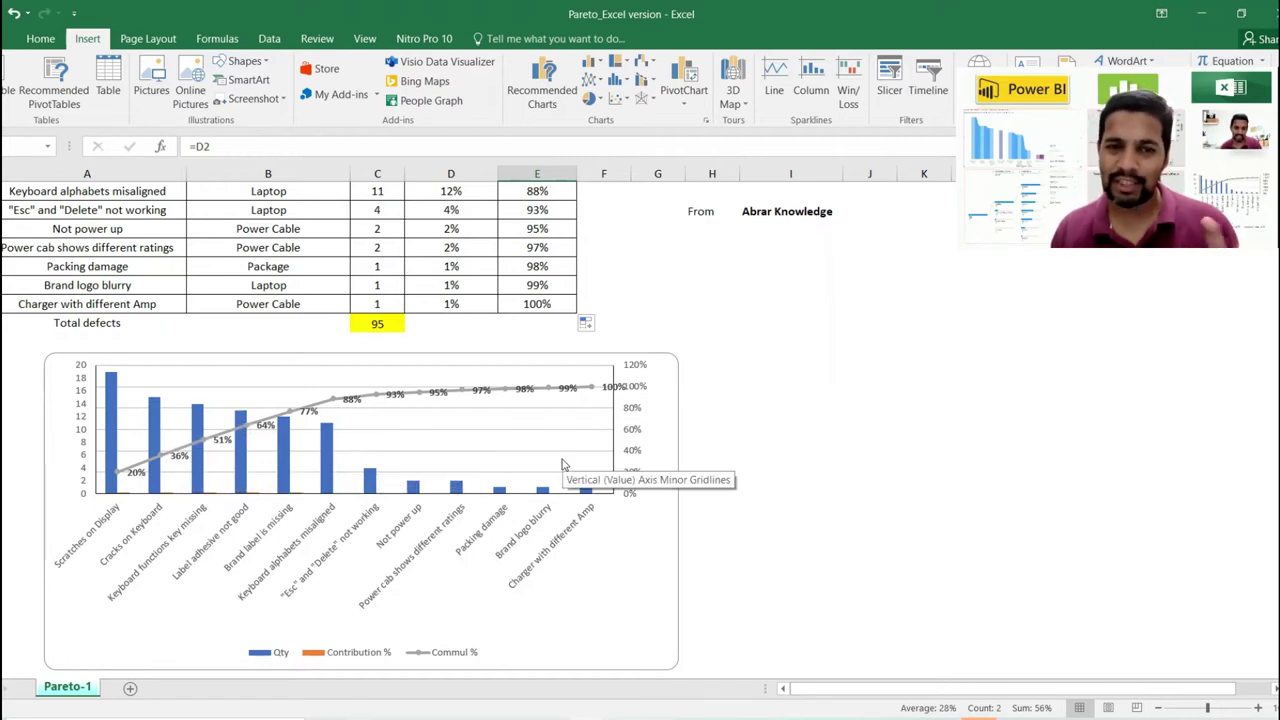
scroll(562, 465, up, 2)
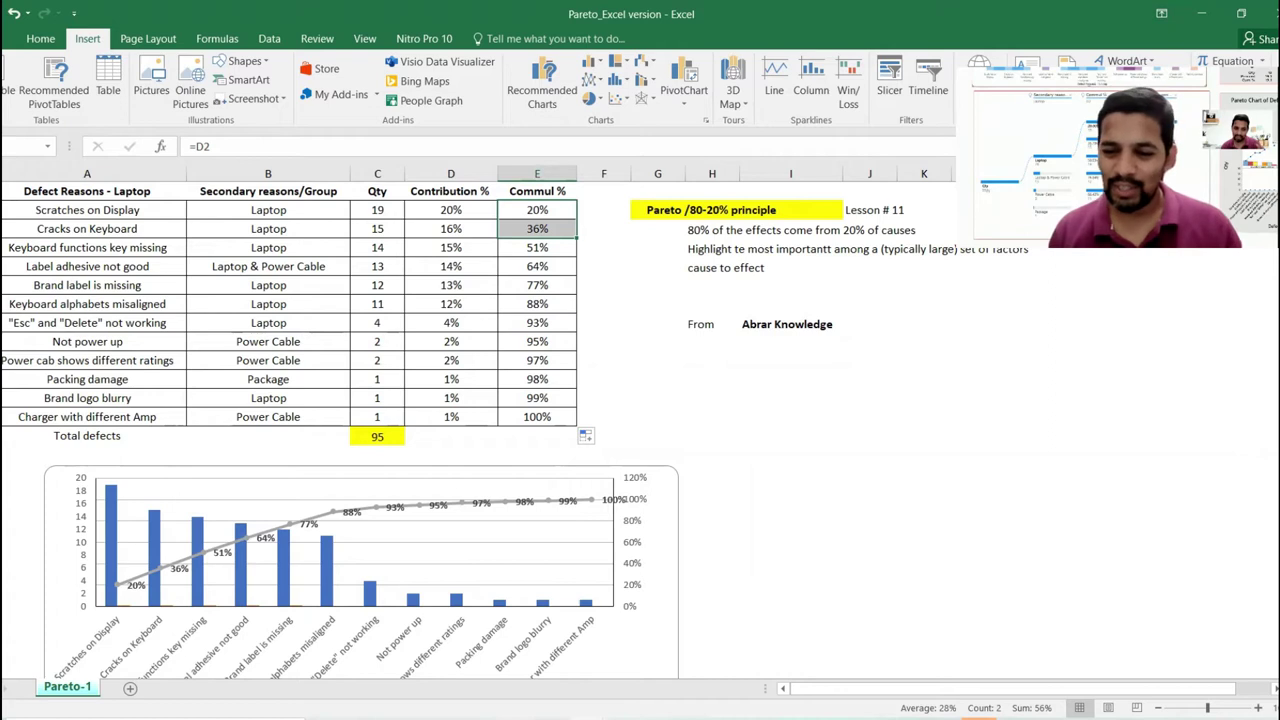
click(45, 209)
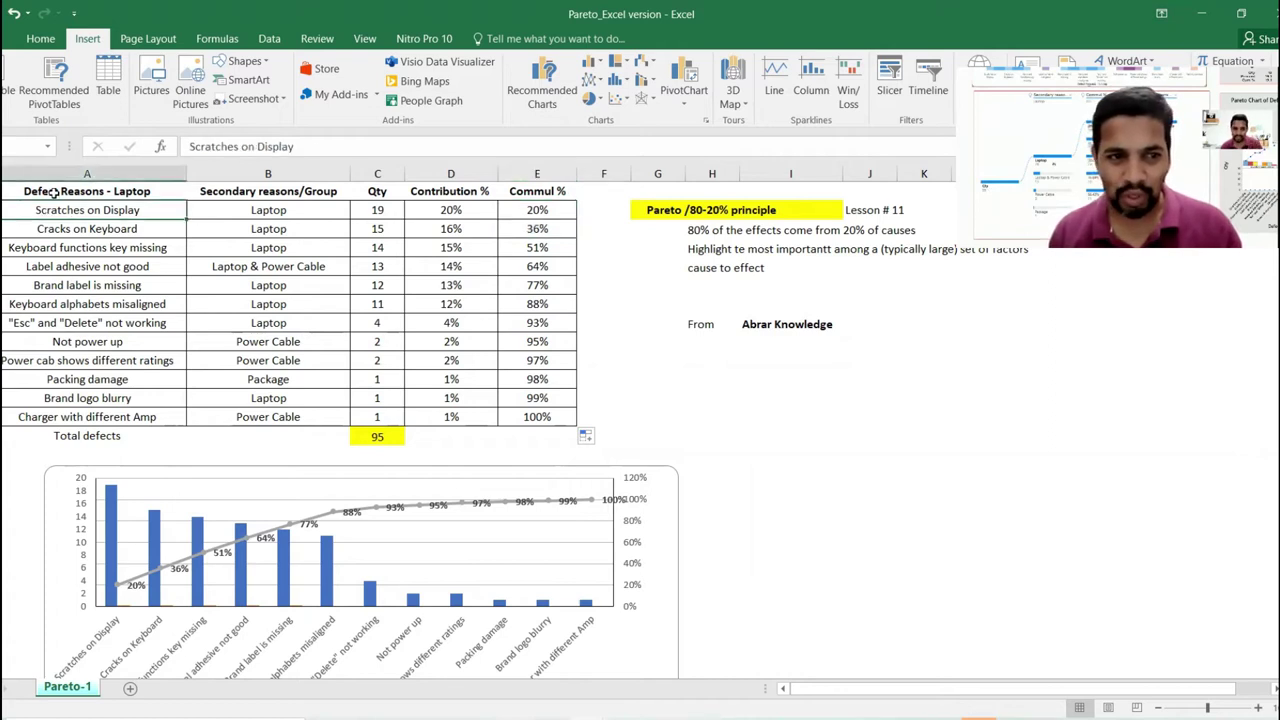
drag(50, 193, 90, 250)
drag(215, 316, 355, 413)
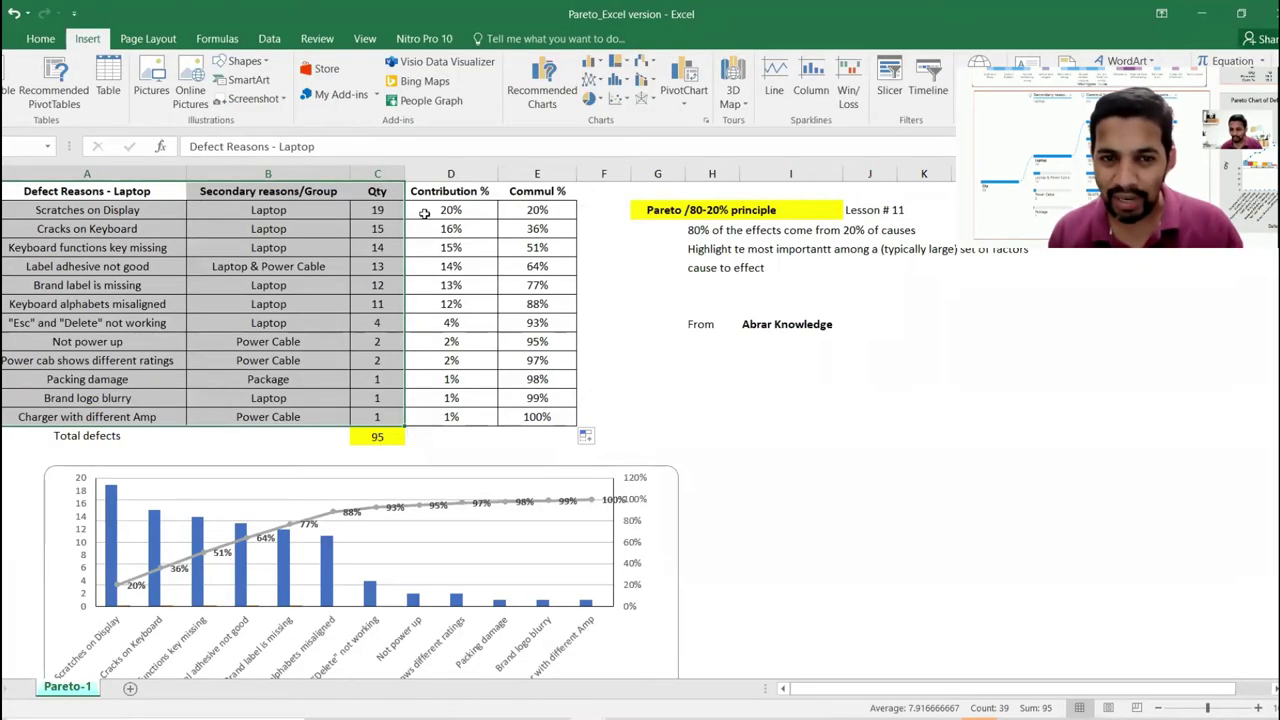
click(435, 218)
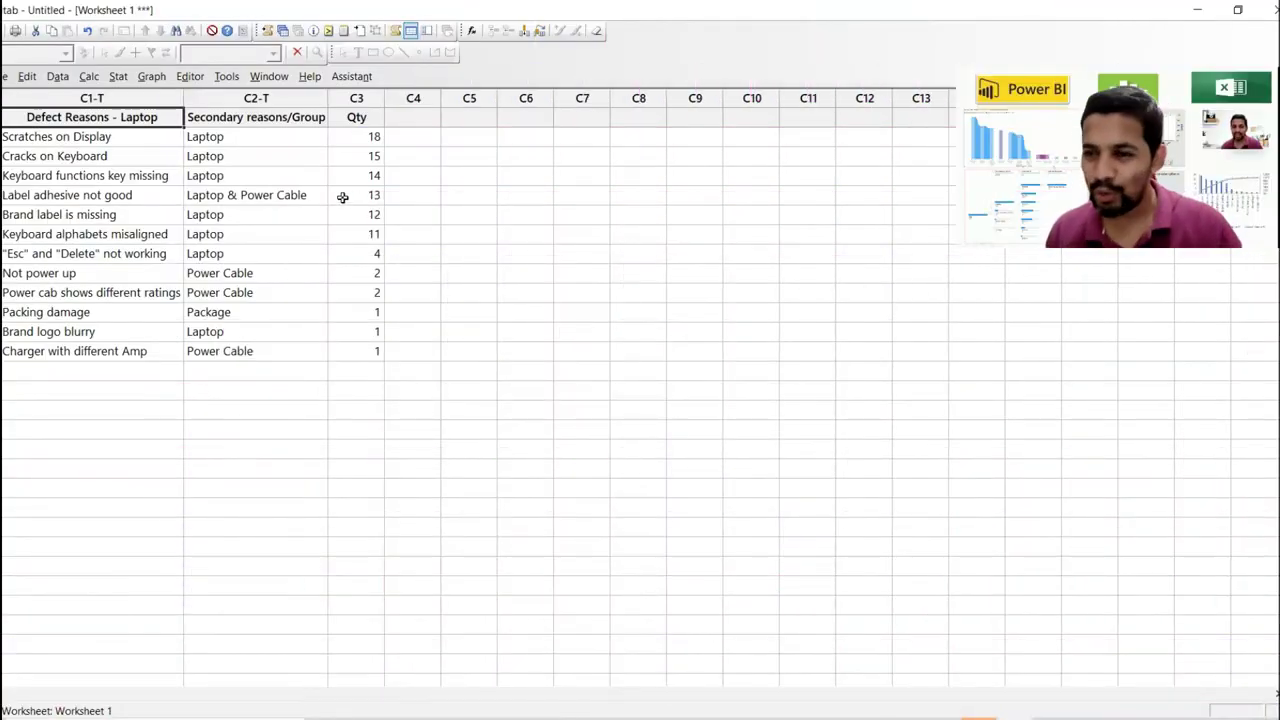
Switch to the Minitab worksheet and rename the Secondary reasons/Group column as Group.
click(303, 121)
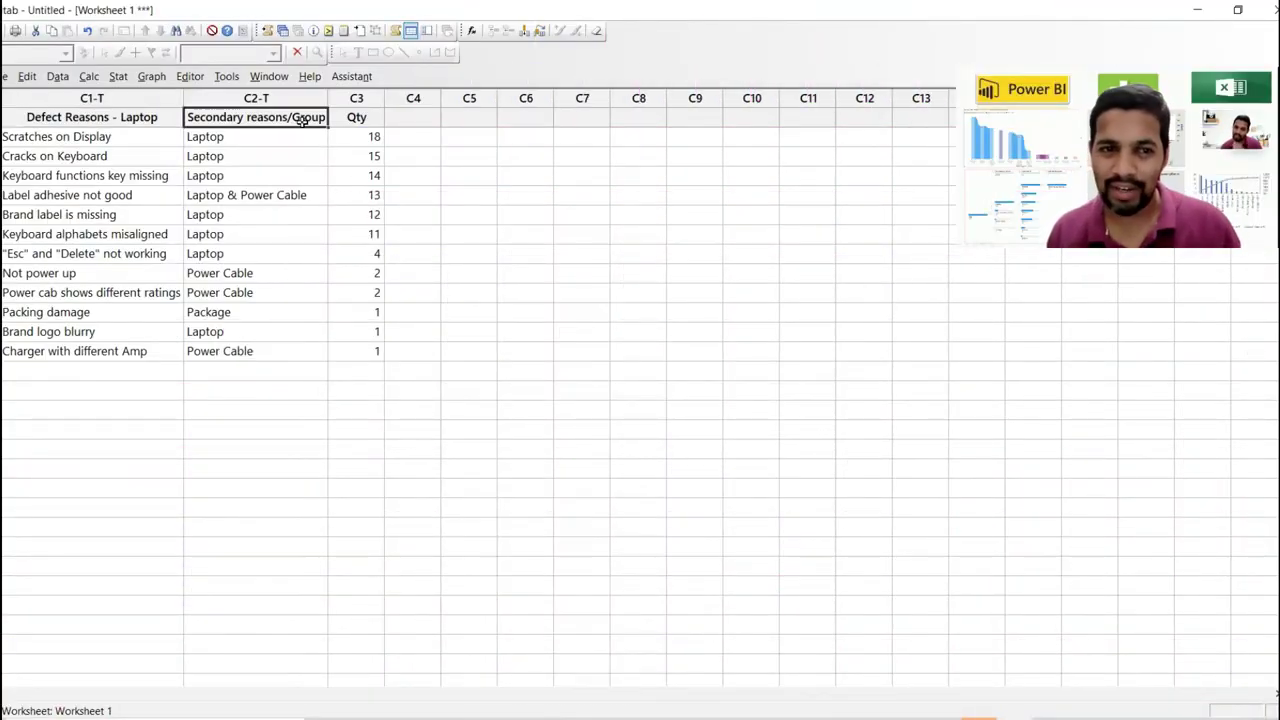
text(s)
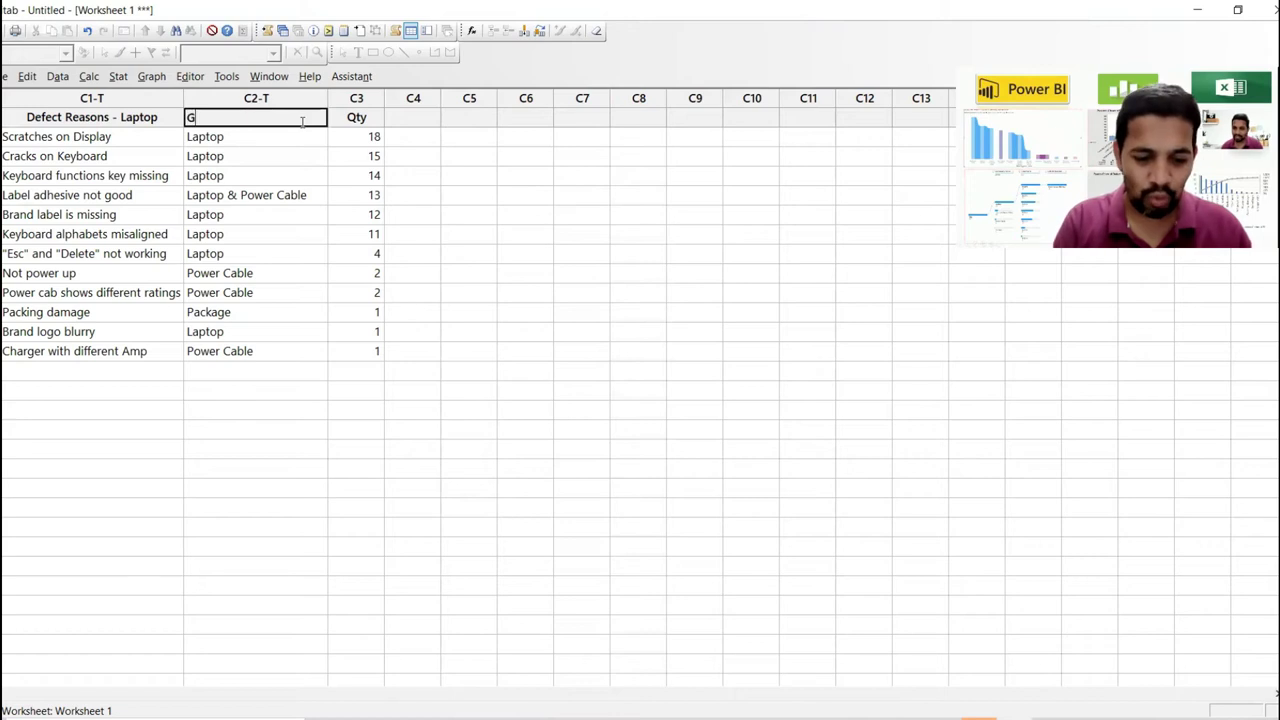
text(roup)
key(Return)
click(393, 120)
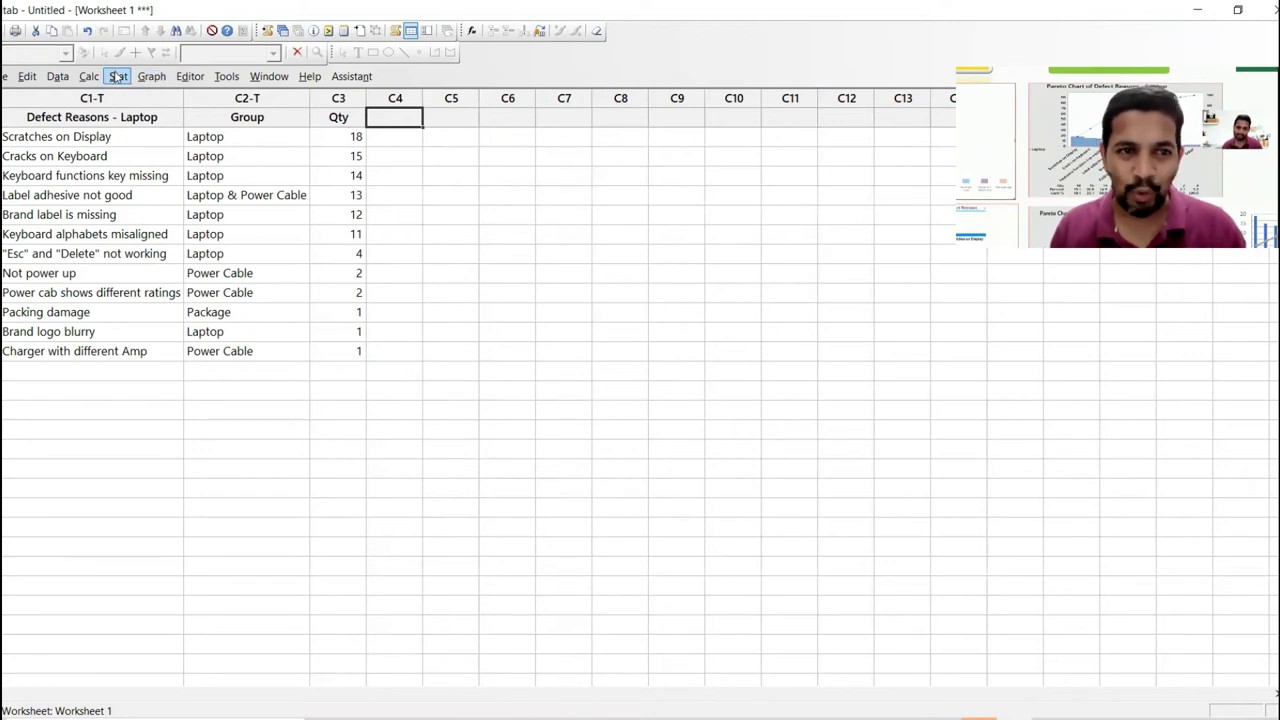
Set up a Pareto Chart with Defect Reasons - Laptop as defect data, Qty as frequencies, and remaining defects not combined.
click(117, 77)
mouse_move(146, 183)
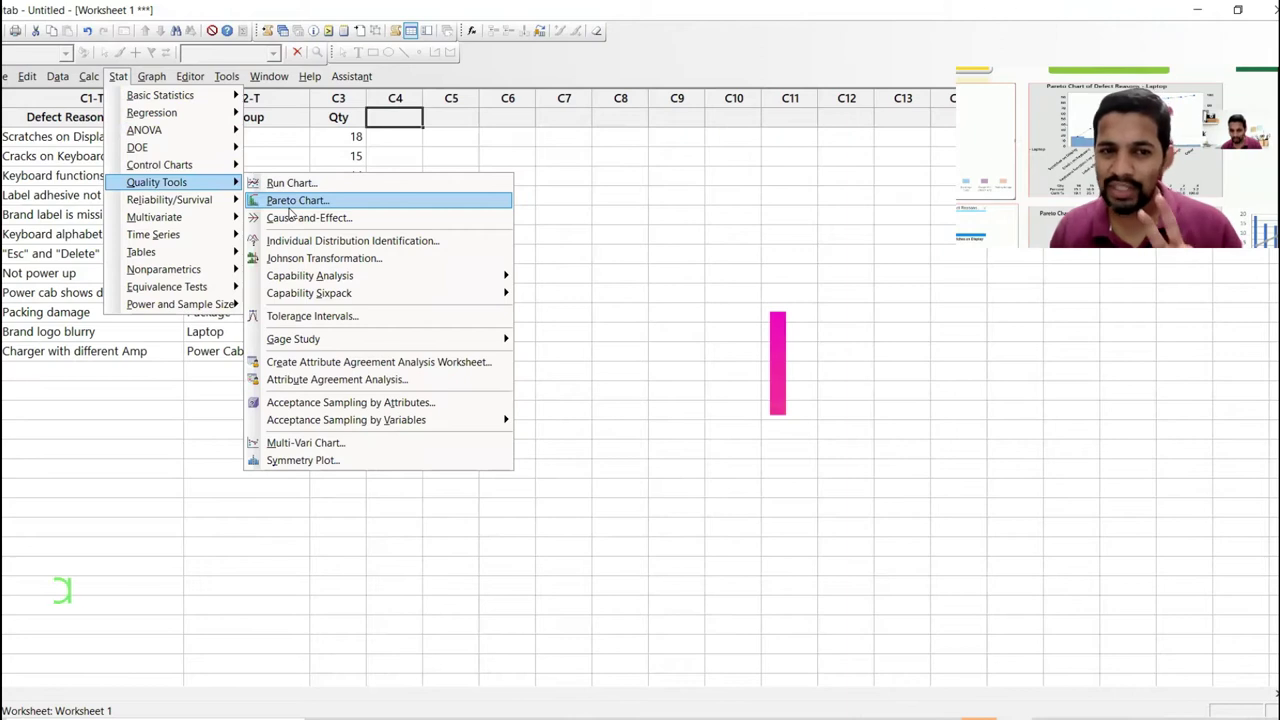
click(289, 205)
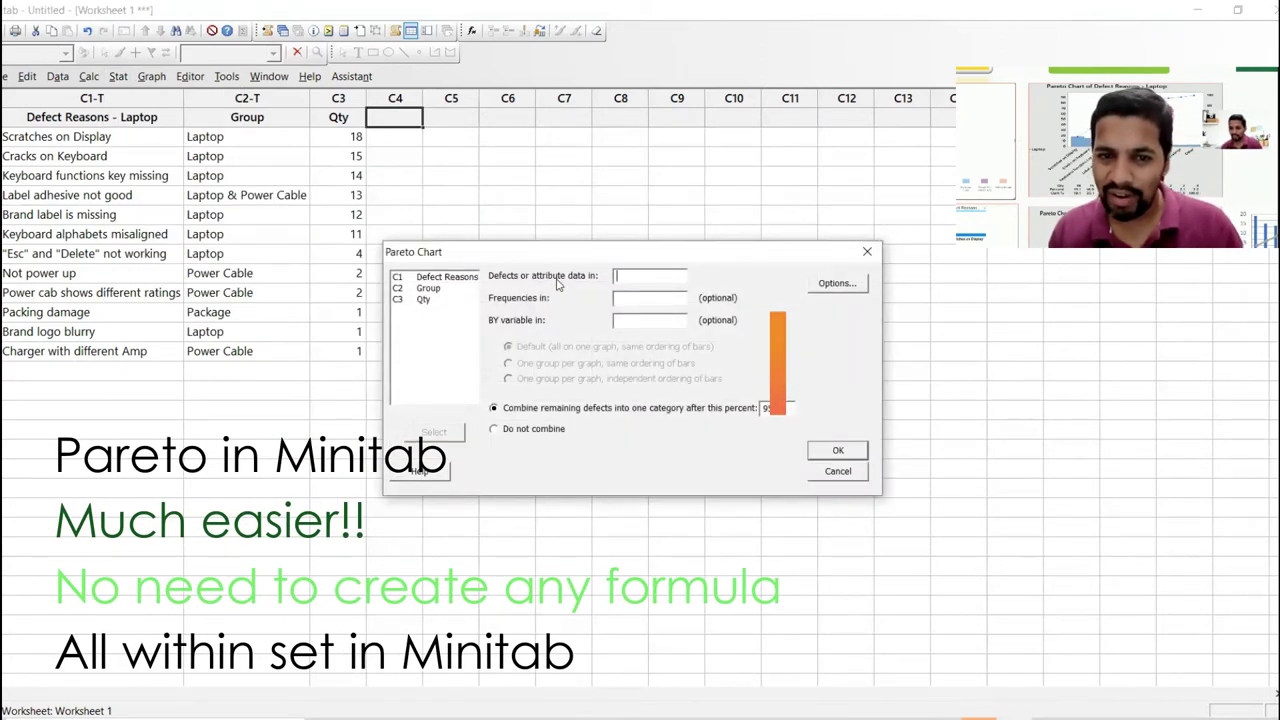
double_click(447, 280)
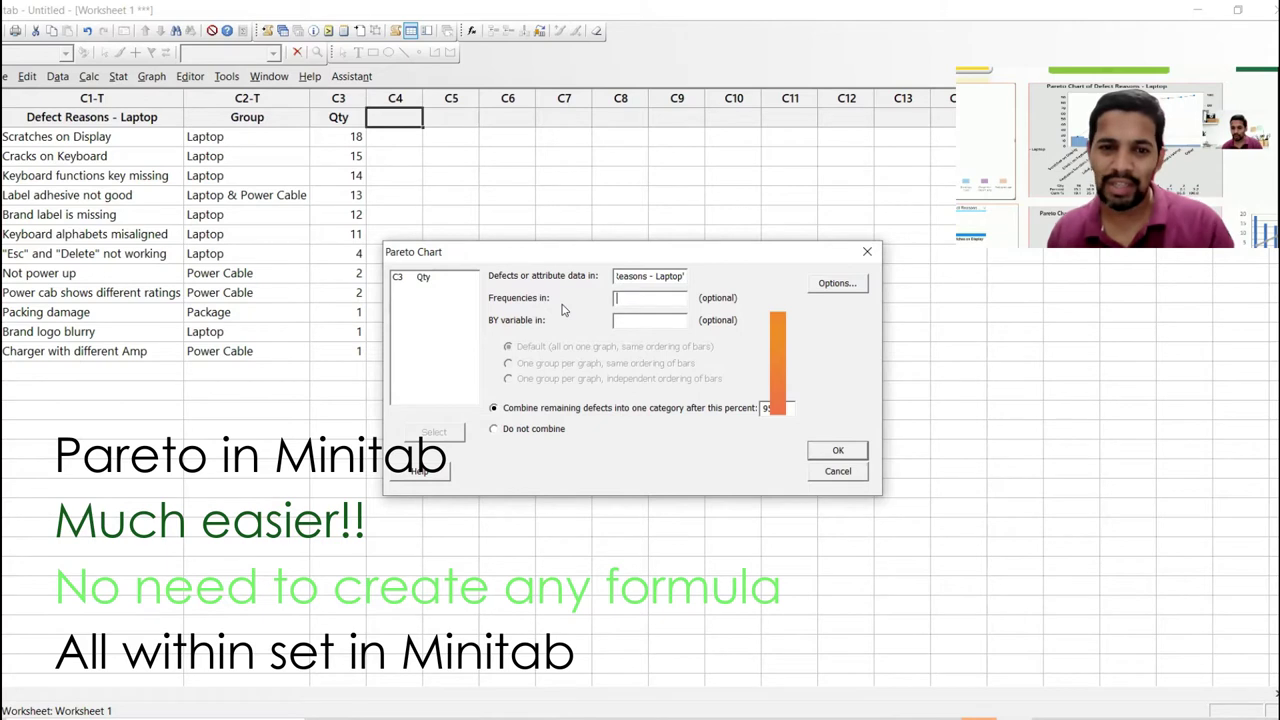
double_click(400, 279)
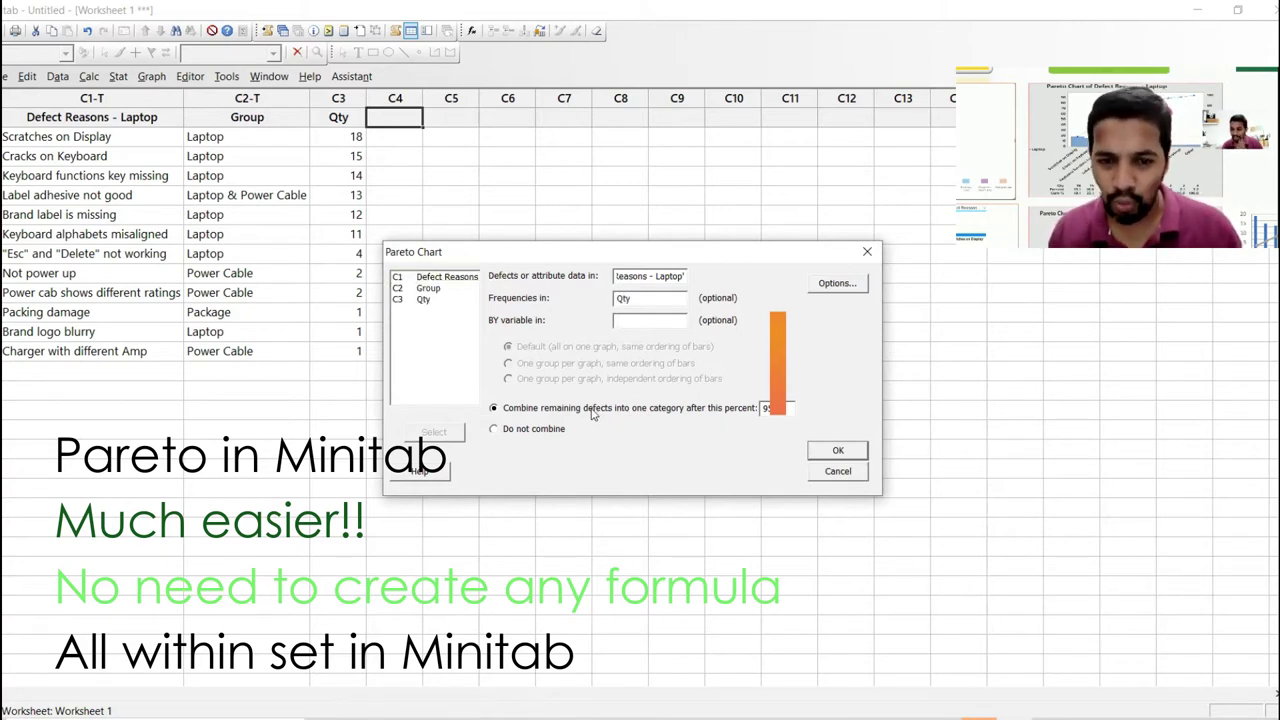
click(512, 436)
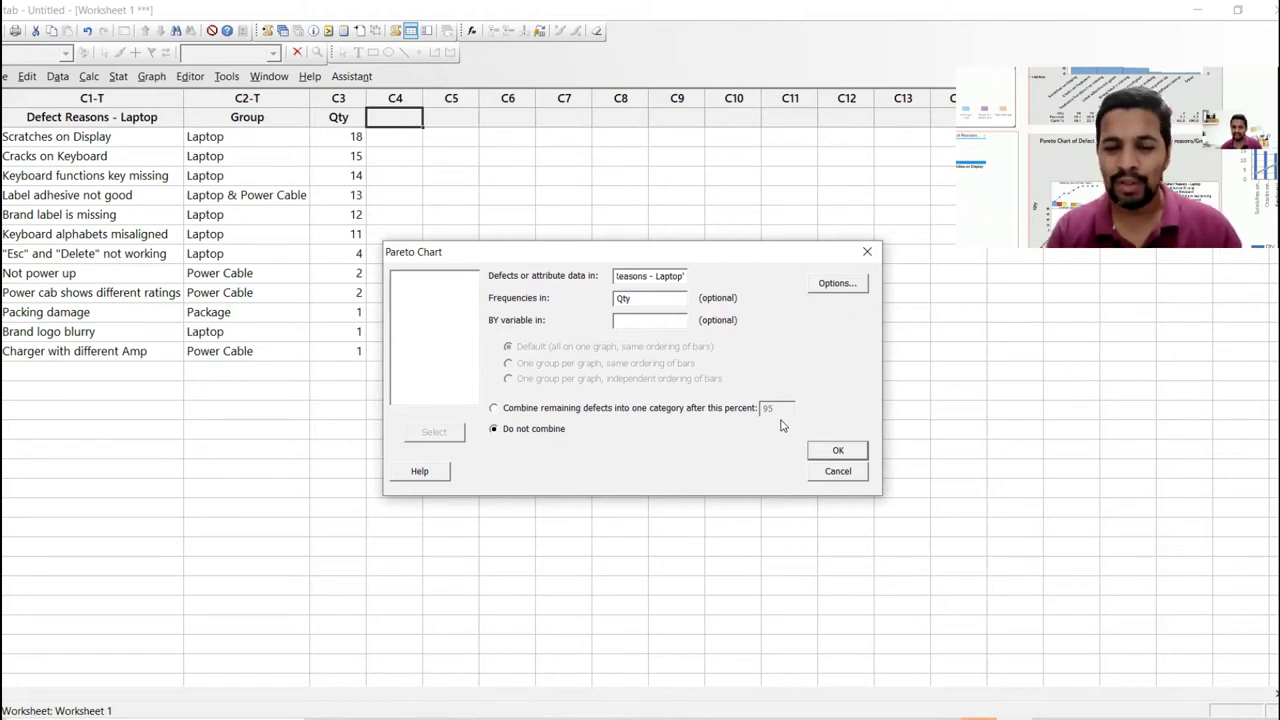
In the Pareto chart options, label the X axis Defects and the Y axis Qty, and enter the title "Pareto for lear".
click(837, 283)
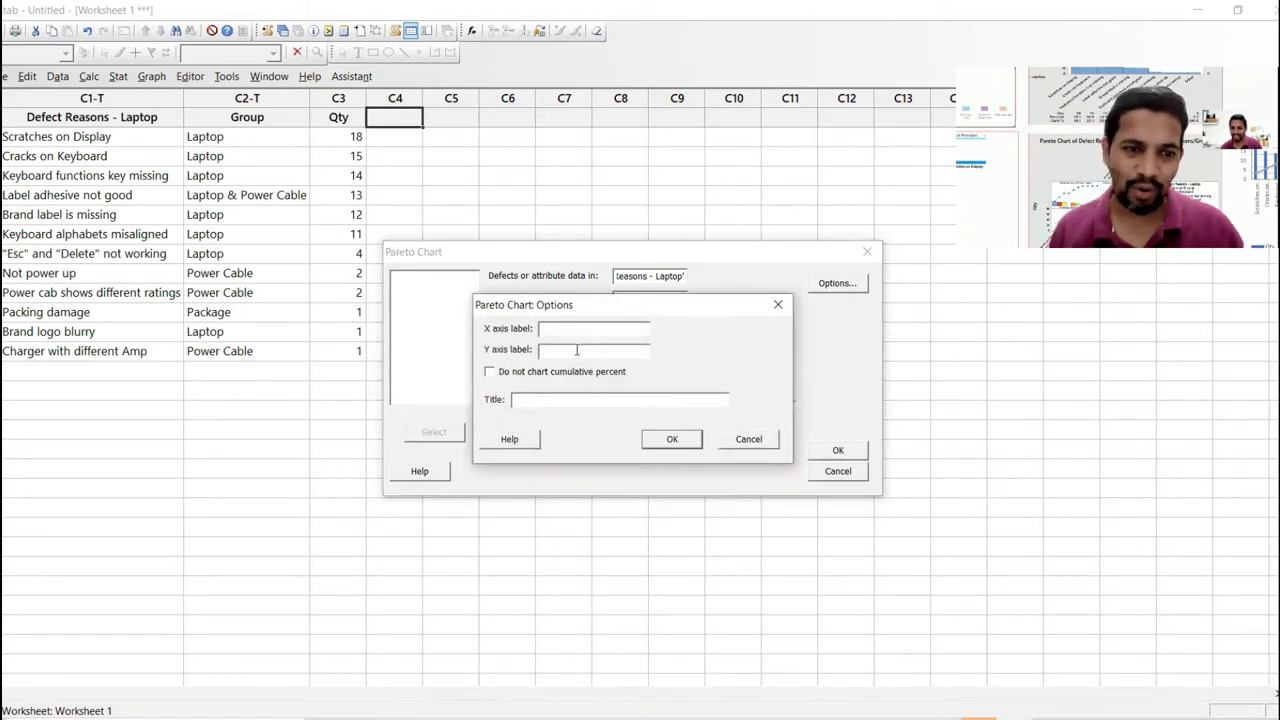
text(Defec)
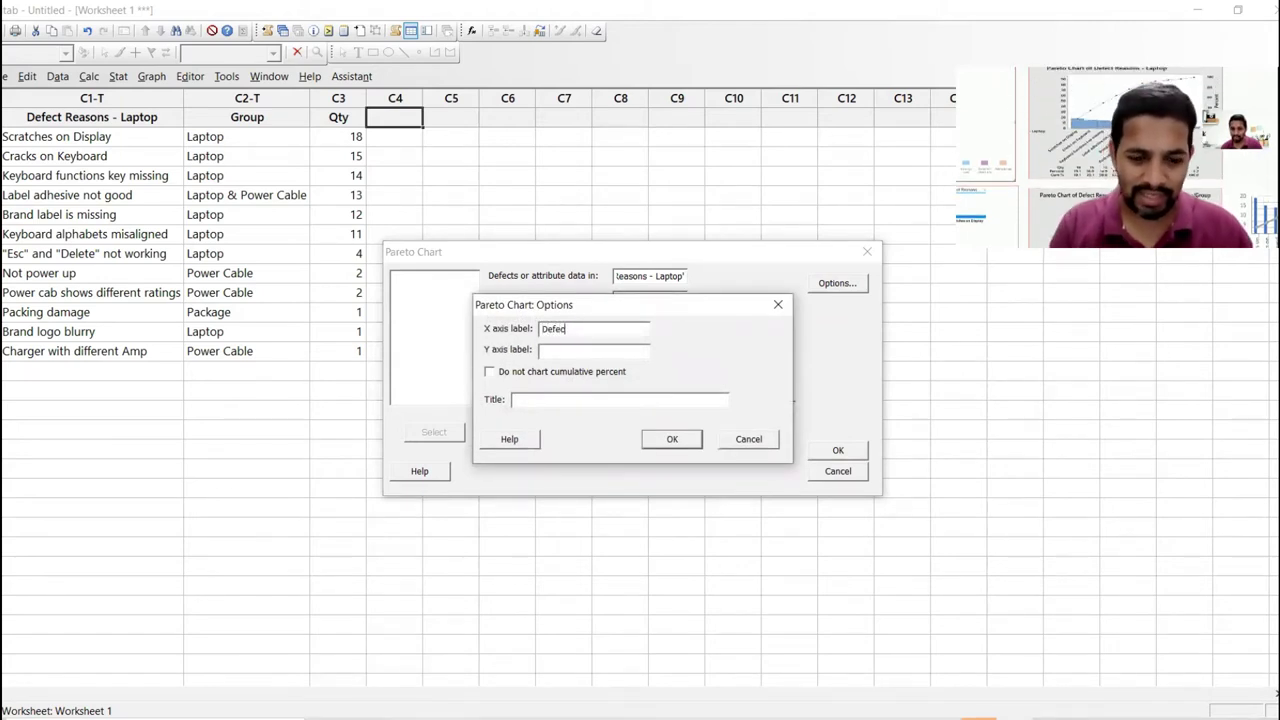
text(tsQty)
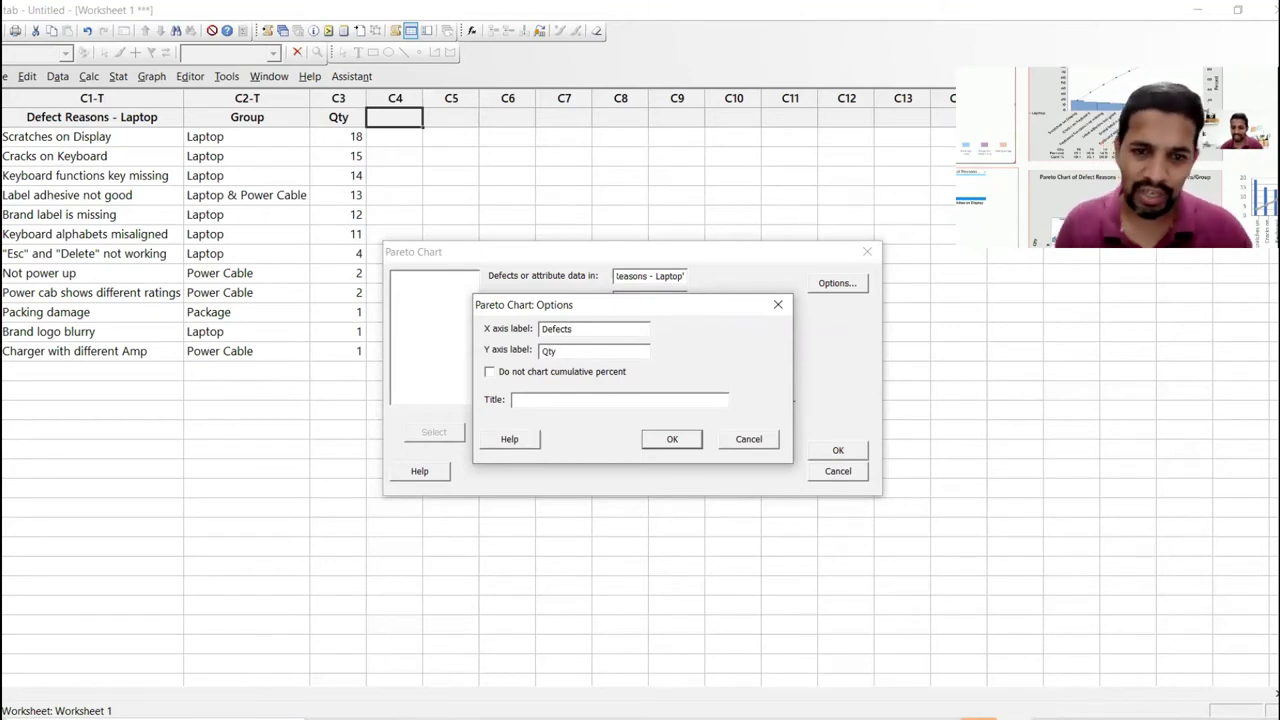
text(Par)
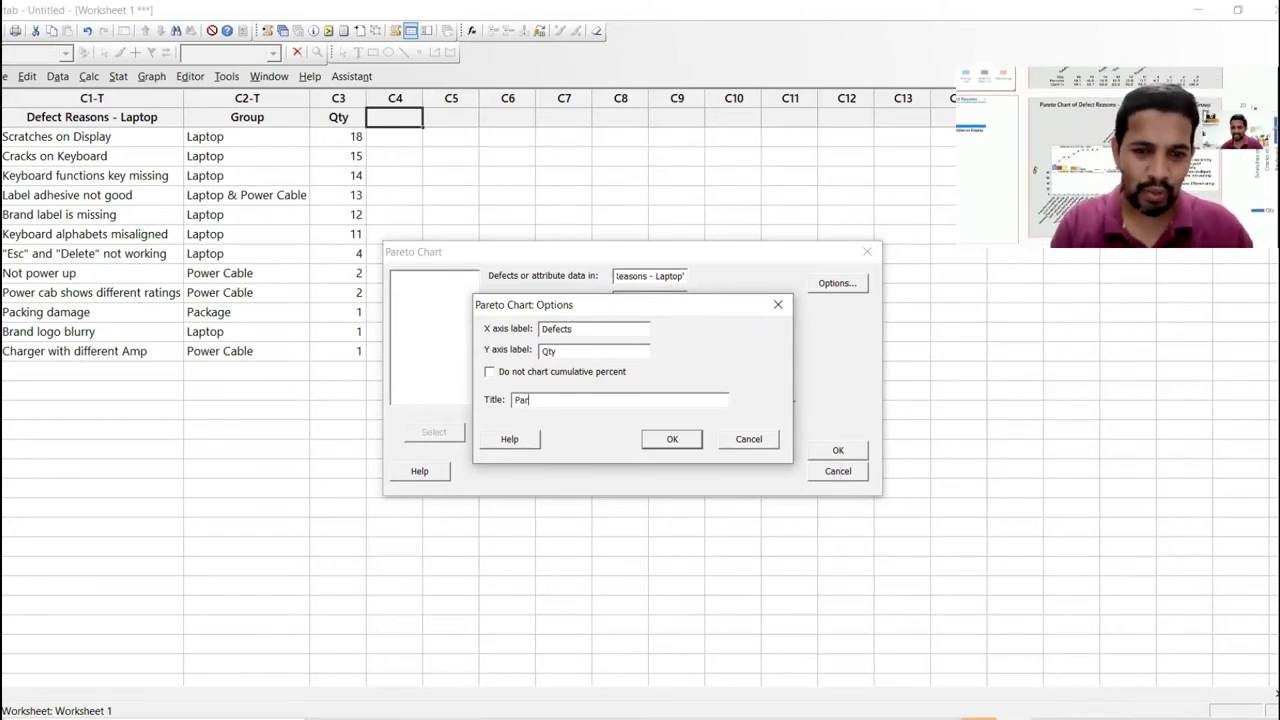
text(eto for lear)
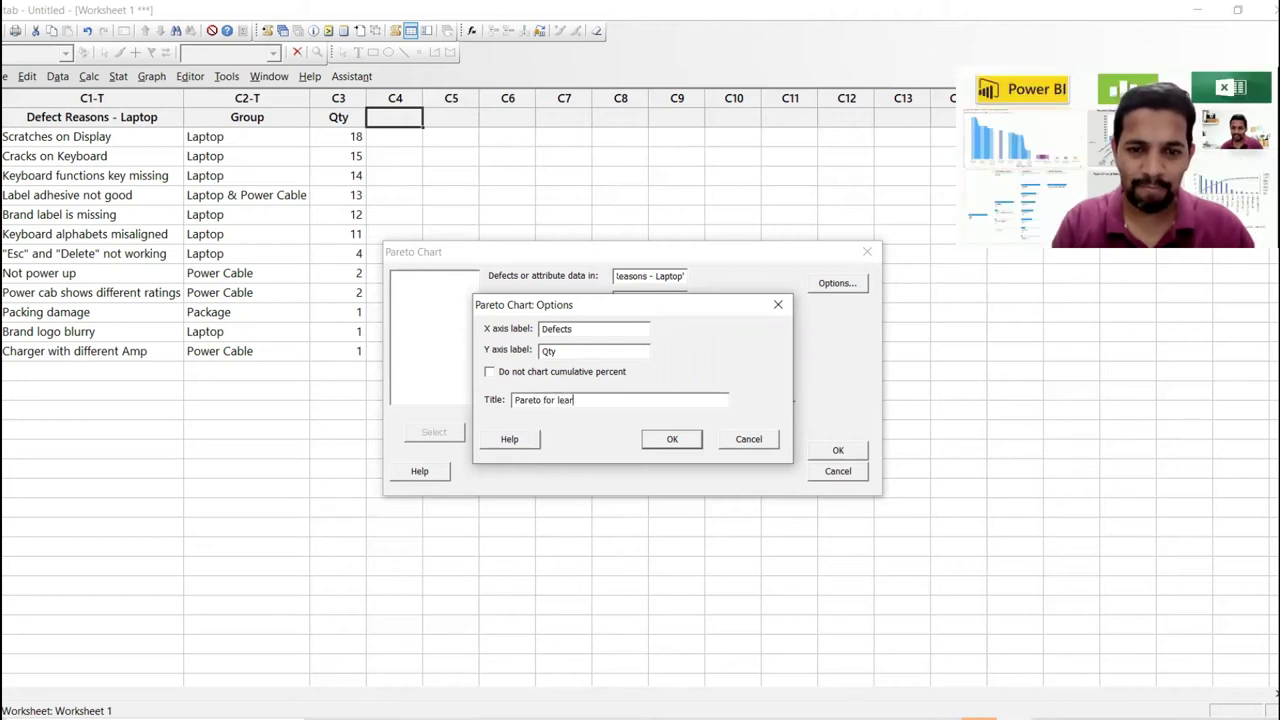
click(668, 442)
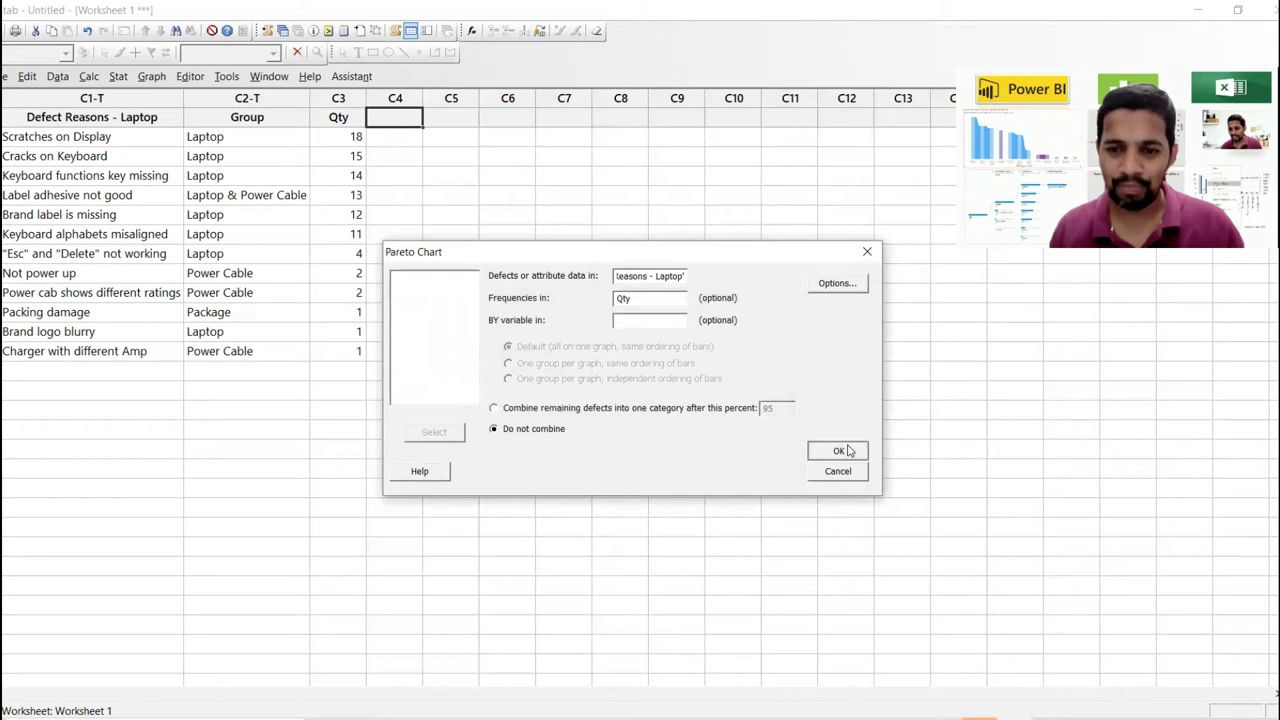
Generate the Pareto chart and add a horizontal reference line at 80 on the primary Y scale.
click(843, 451)
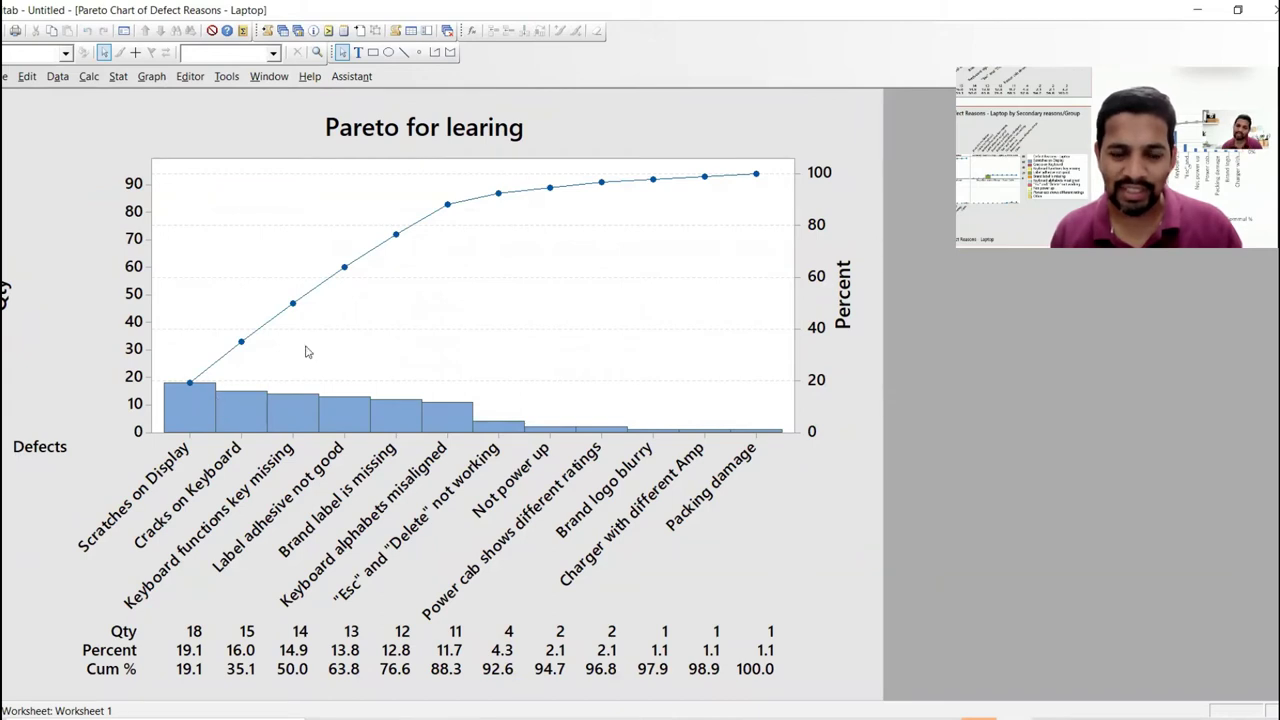
right_click(435, 256)
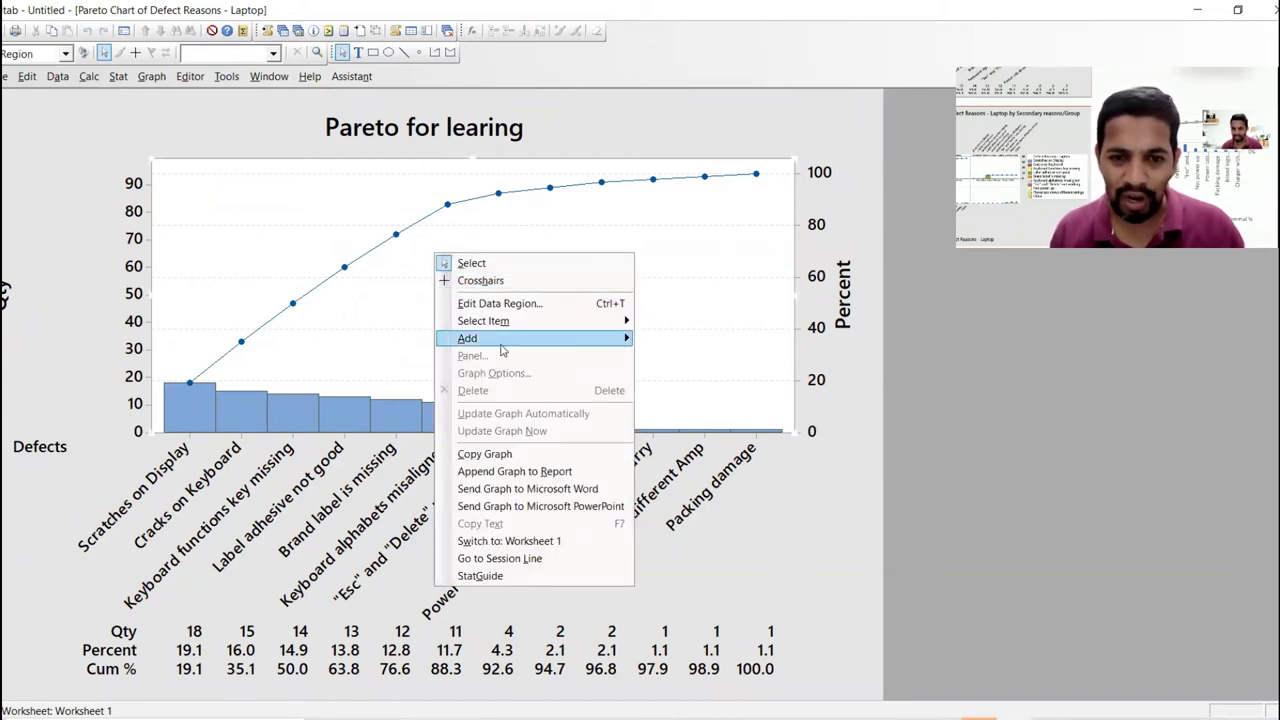
mouse_move(560, 339)
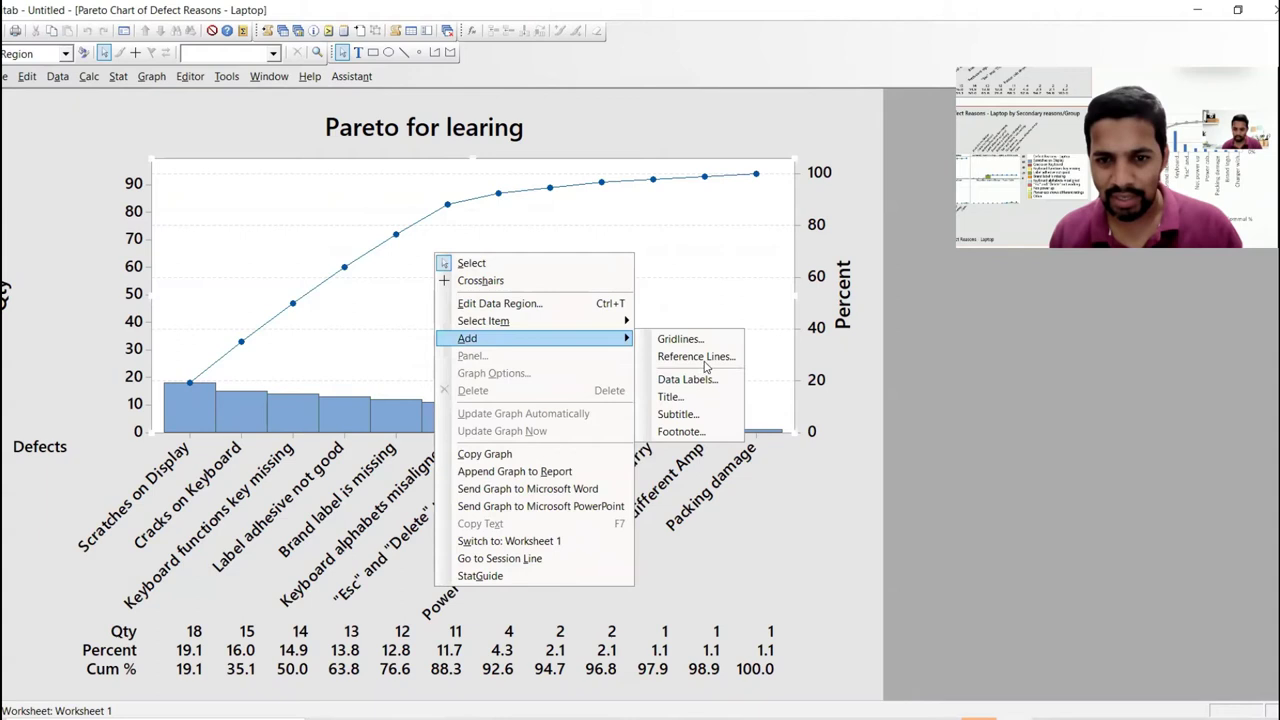
click(701, 357)
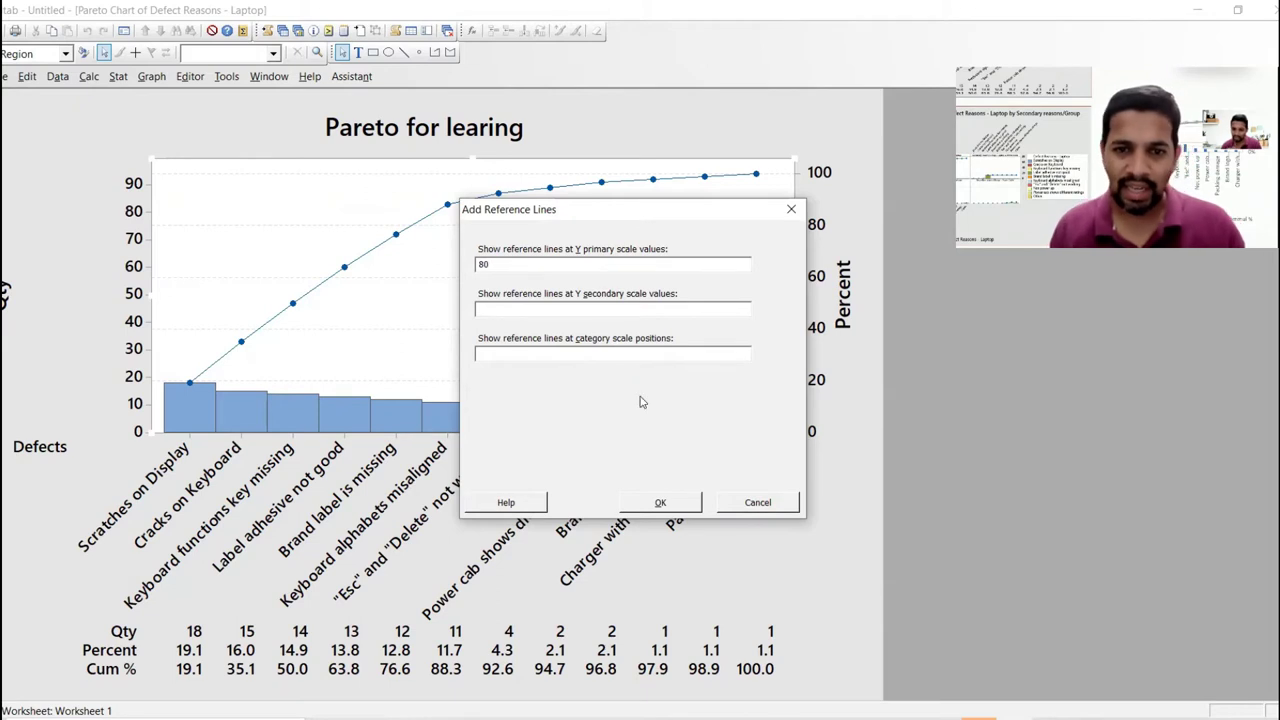
click(660, 502)
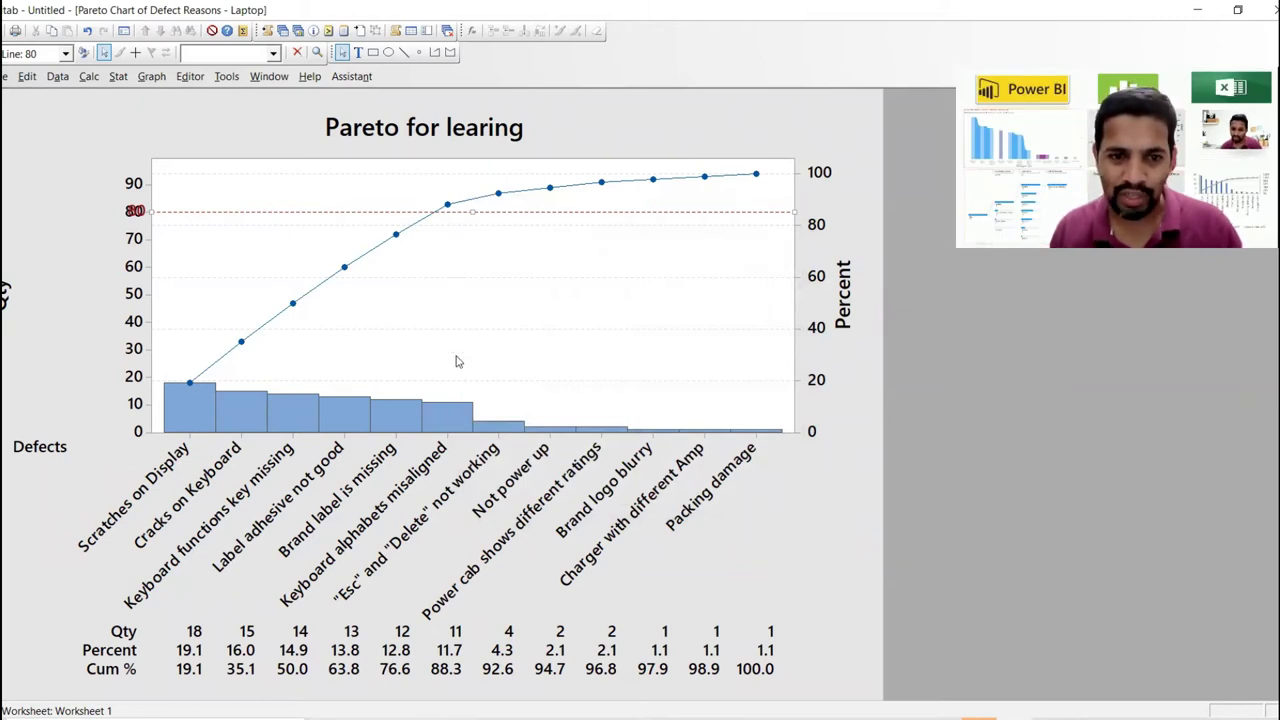
Add a second reference line to the Pareto chart at 80 on the secondary Y scale.
right_click(644, 274)
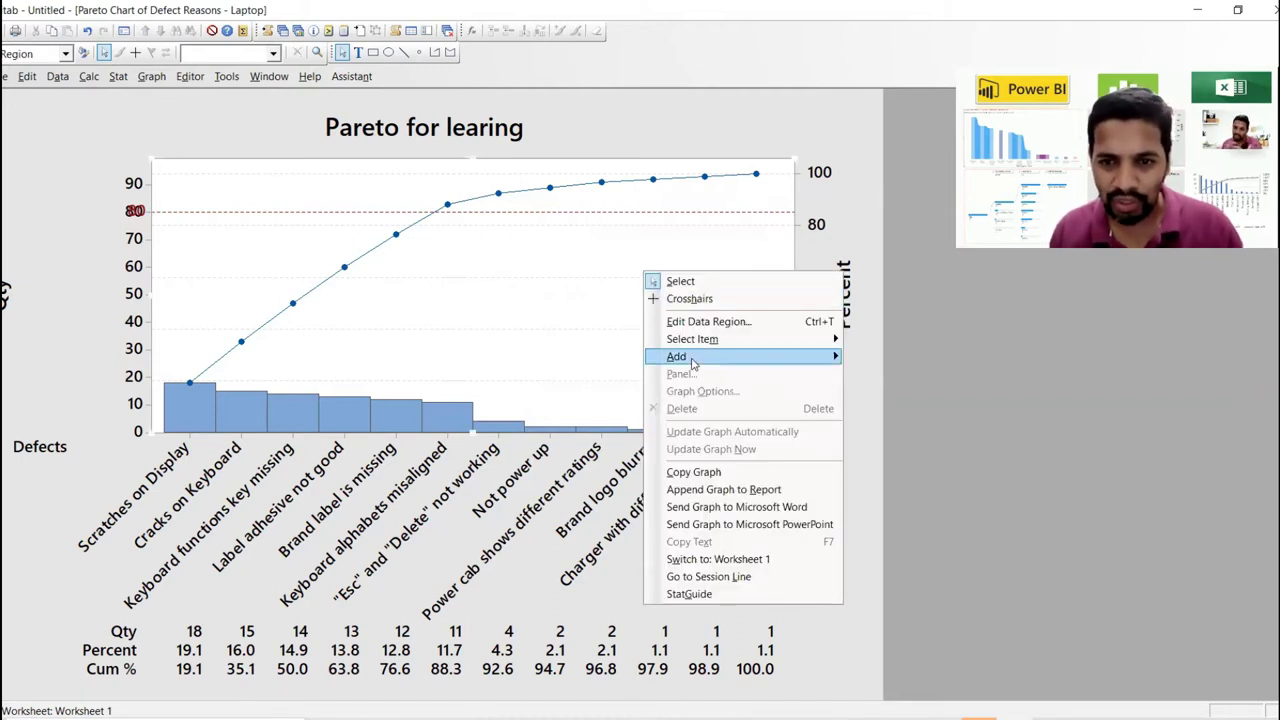
mouse_move(696, 358)
click(884, 380)
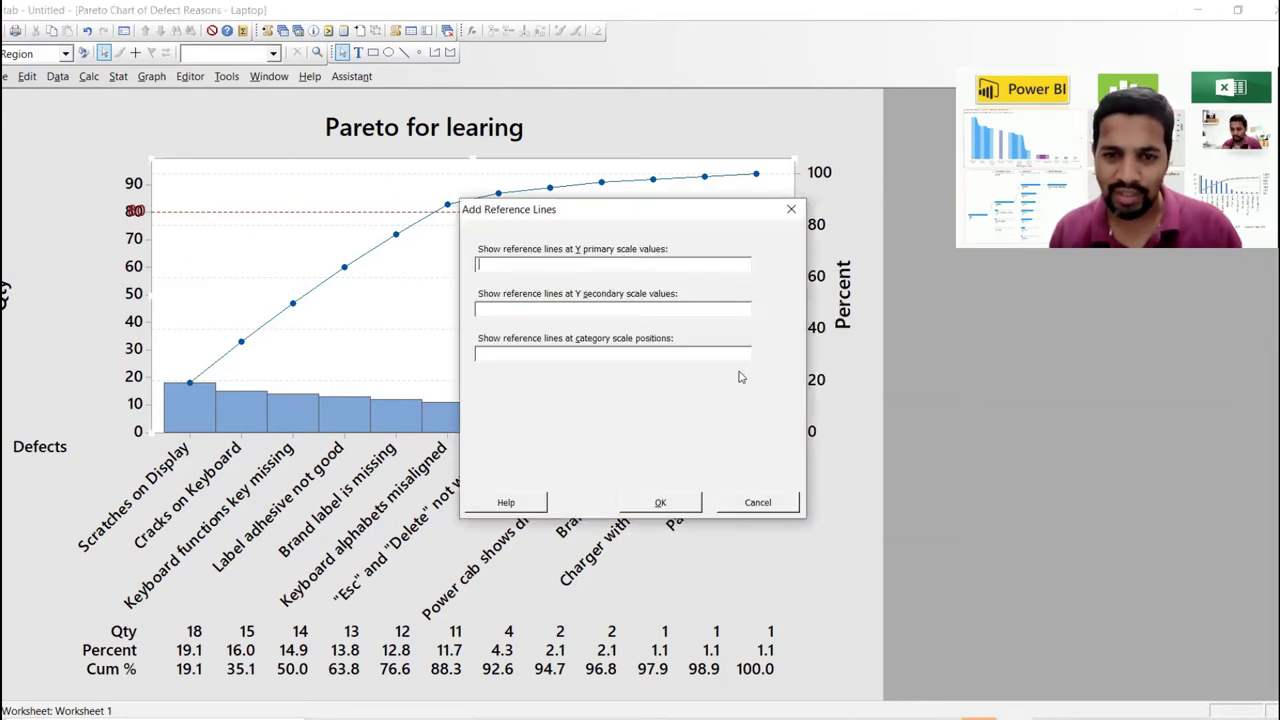
click(614, 308)
text(80)
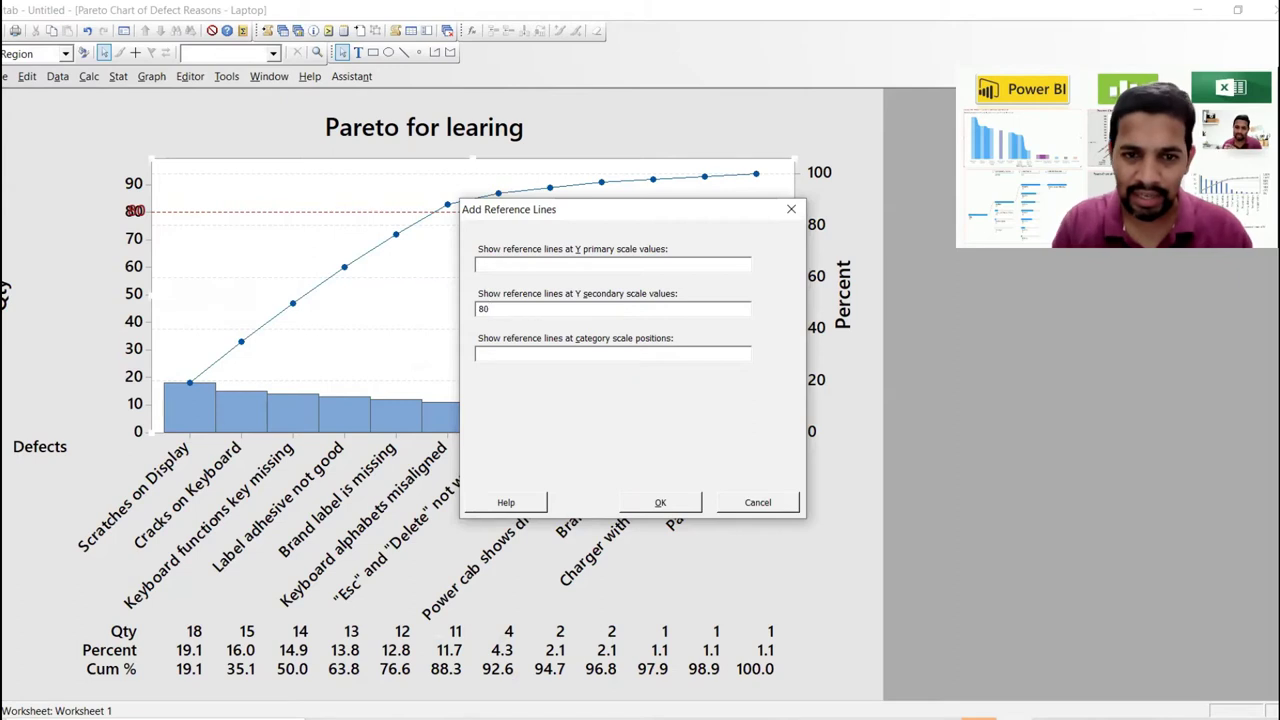
click(660, 502)
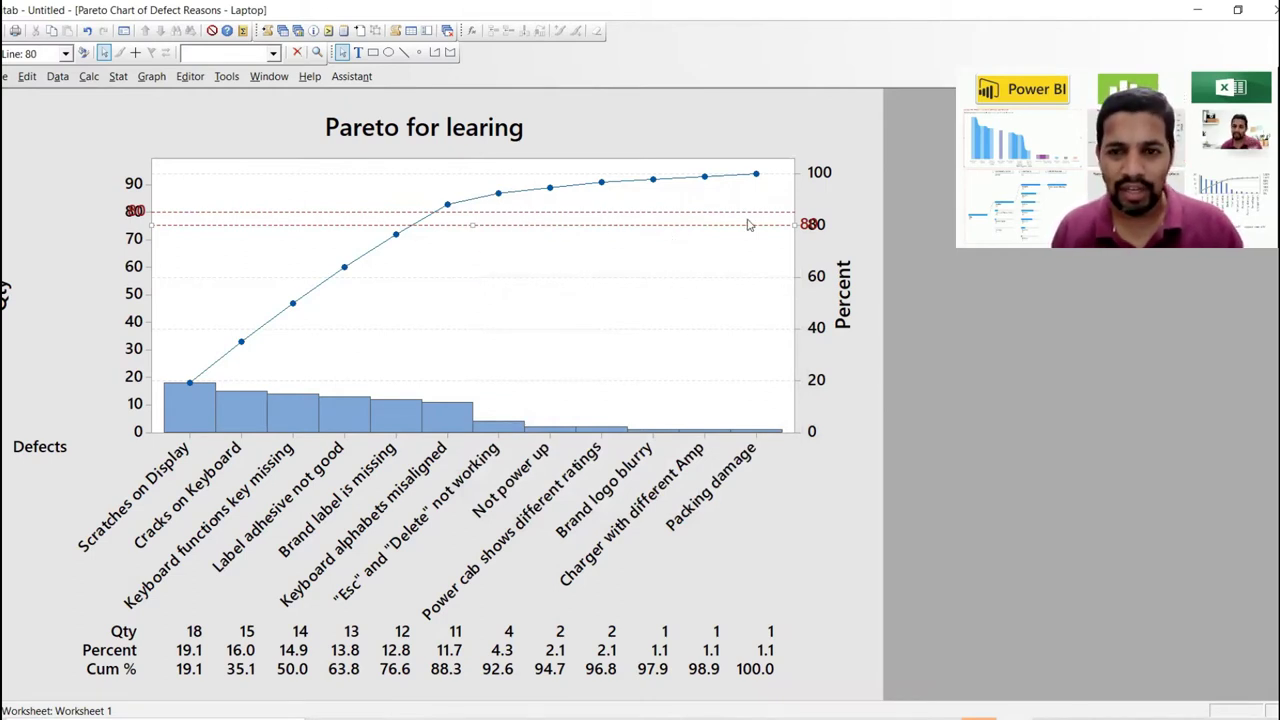
Move the secondary reference line's label away from the Percent axis numbers and select that line.
drag(748, 223, 766, 234)
click(810, 236)
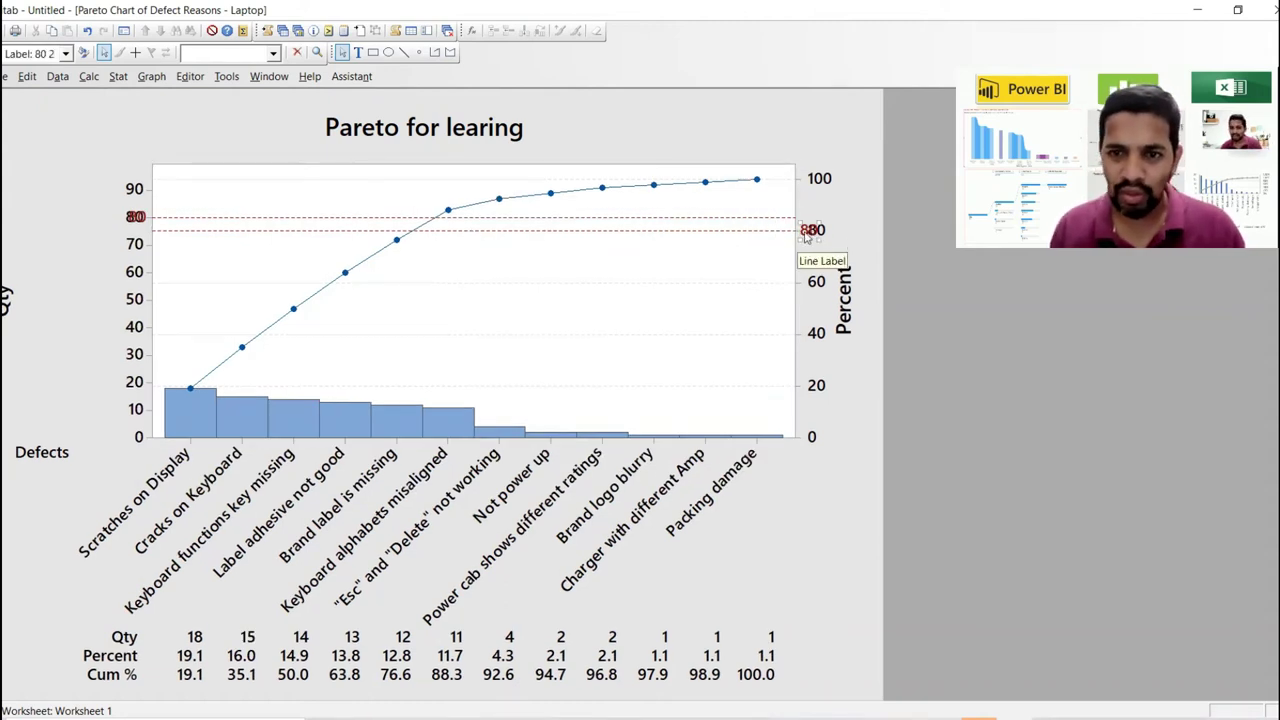
drag(810, 232, 843, 241)
click(782, 232)
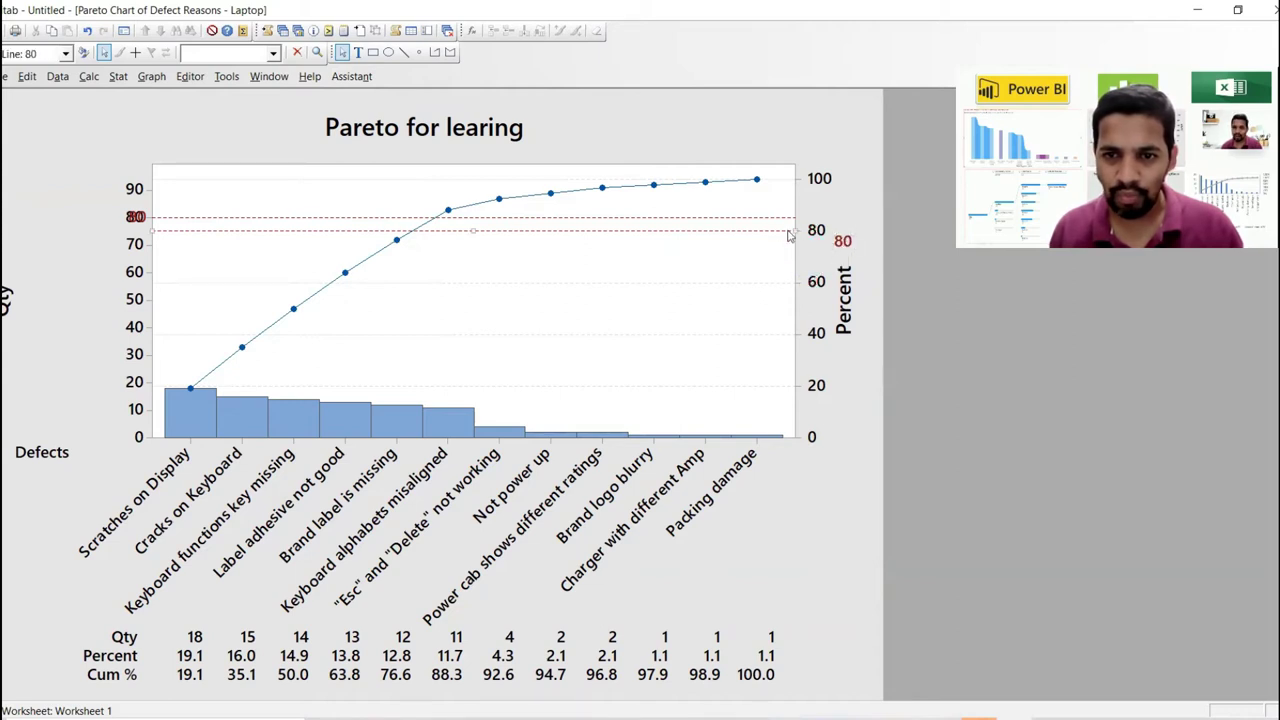
Delete the secondary-scale reference line from the Pareto chart, keeping only the primary one.
right_click(782, 232)
click(786, 236)
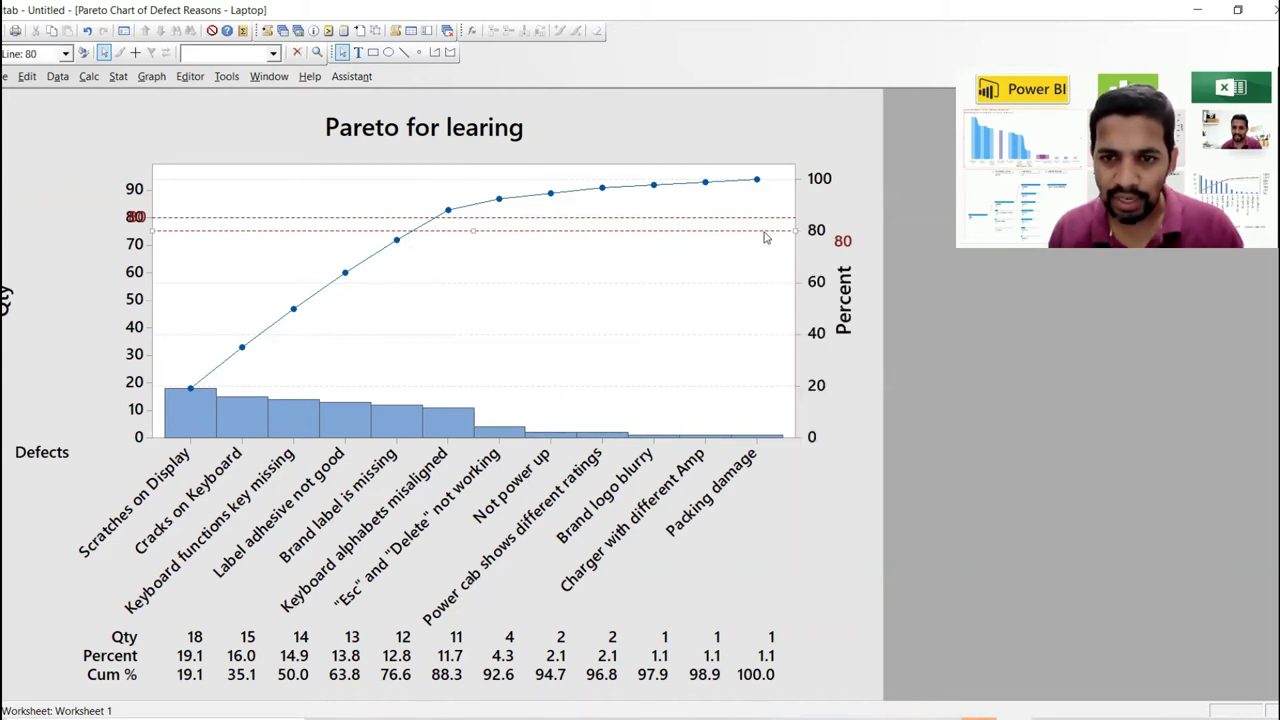
right_click(766, 237)
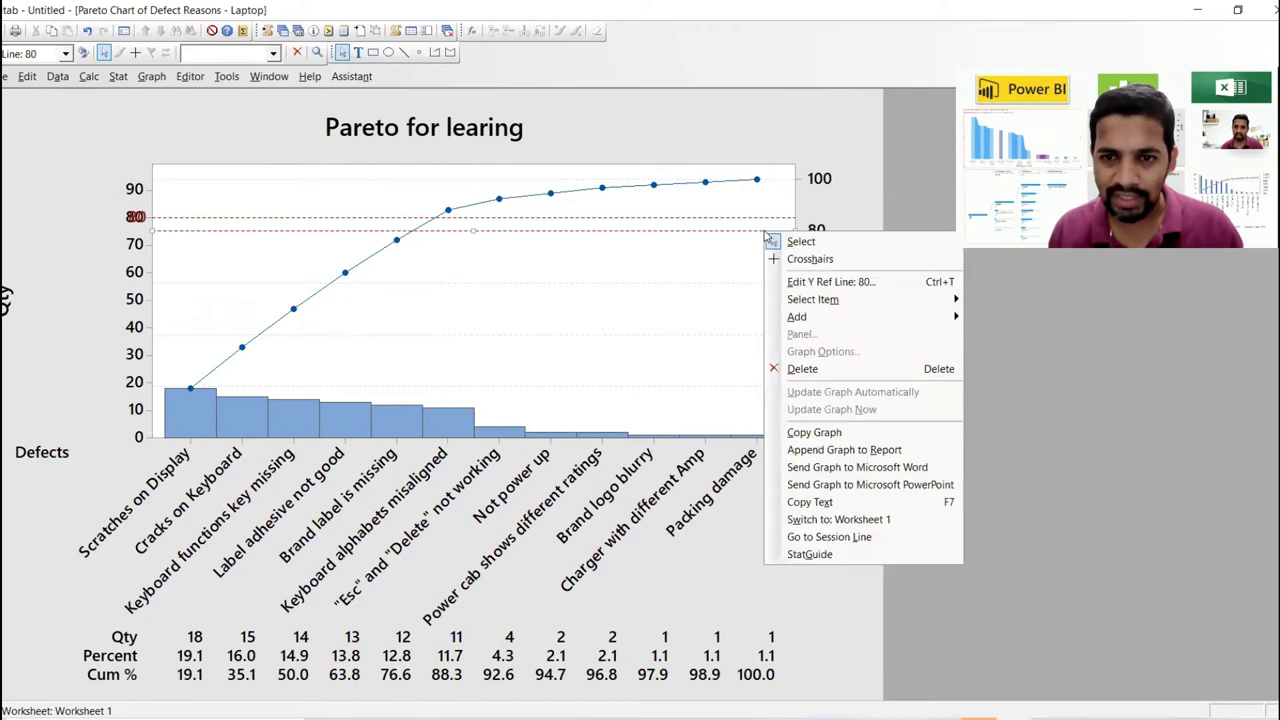
click(803, 368)
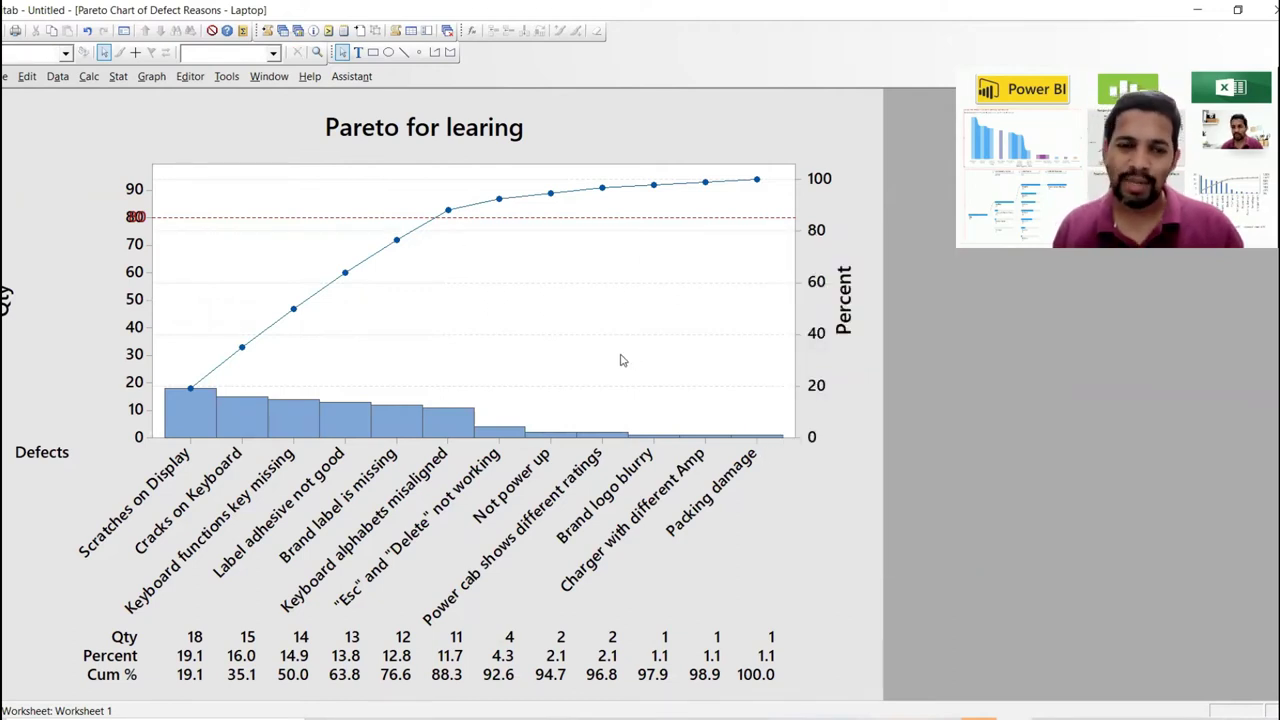
mouse_move(243, 420)
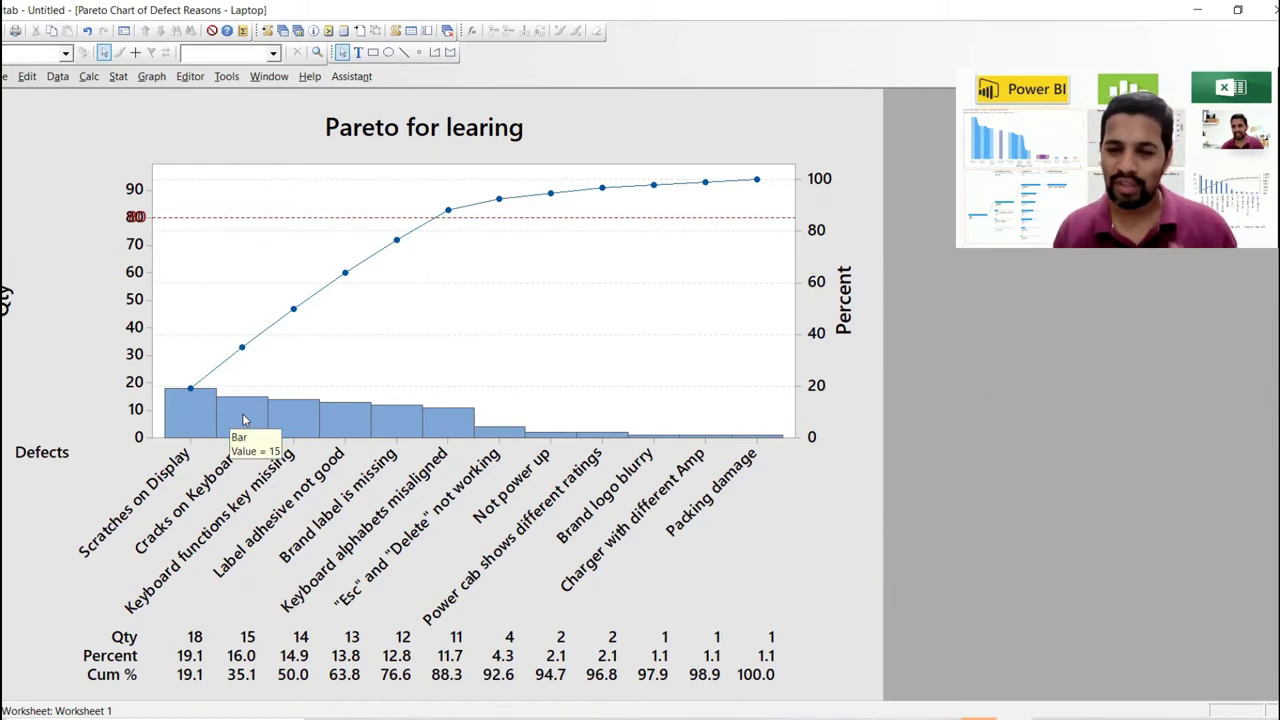
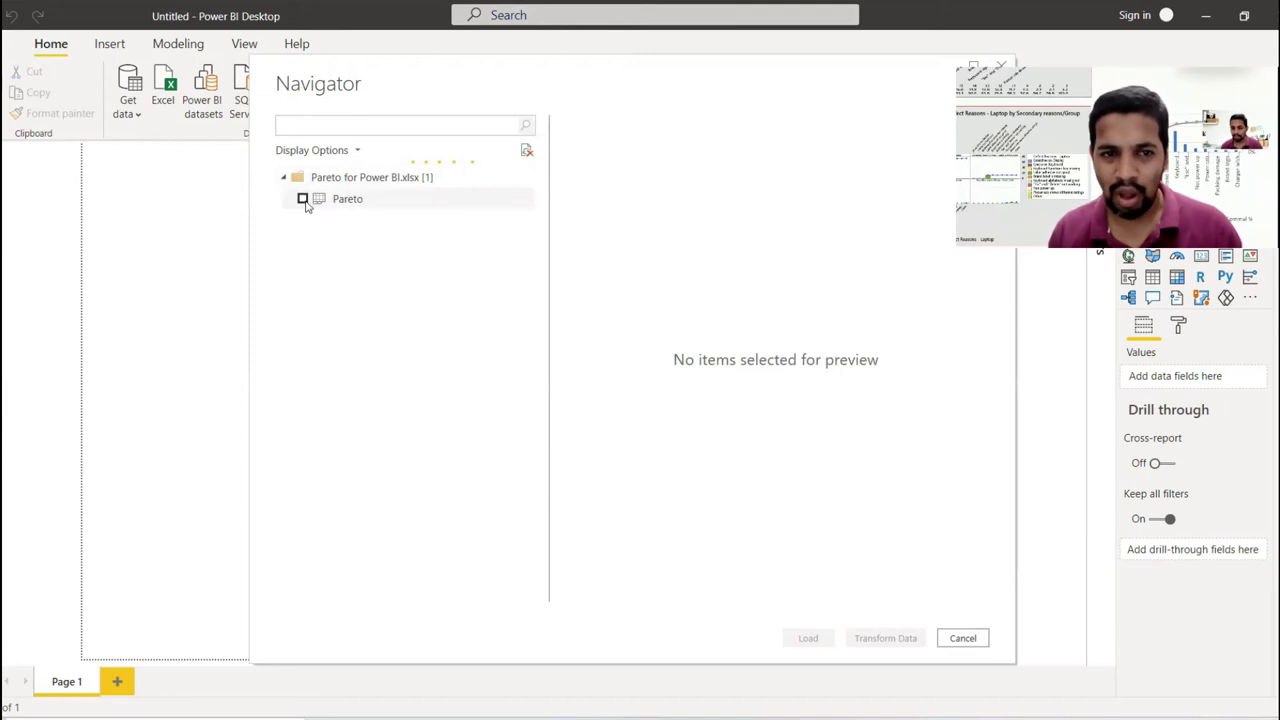
Switch to Power BI Desktop, load the Pareto sheet from Pareto for Power BI.xlsx, and show its table in the model view.
click(303, 199)
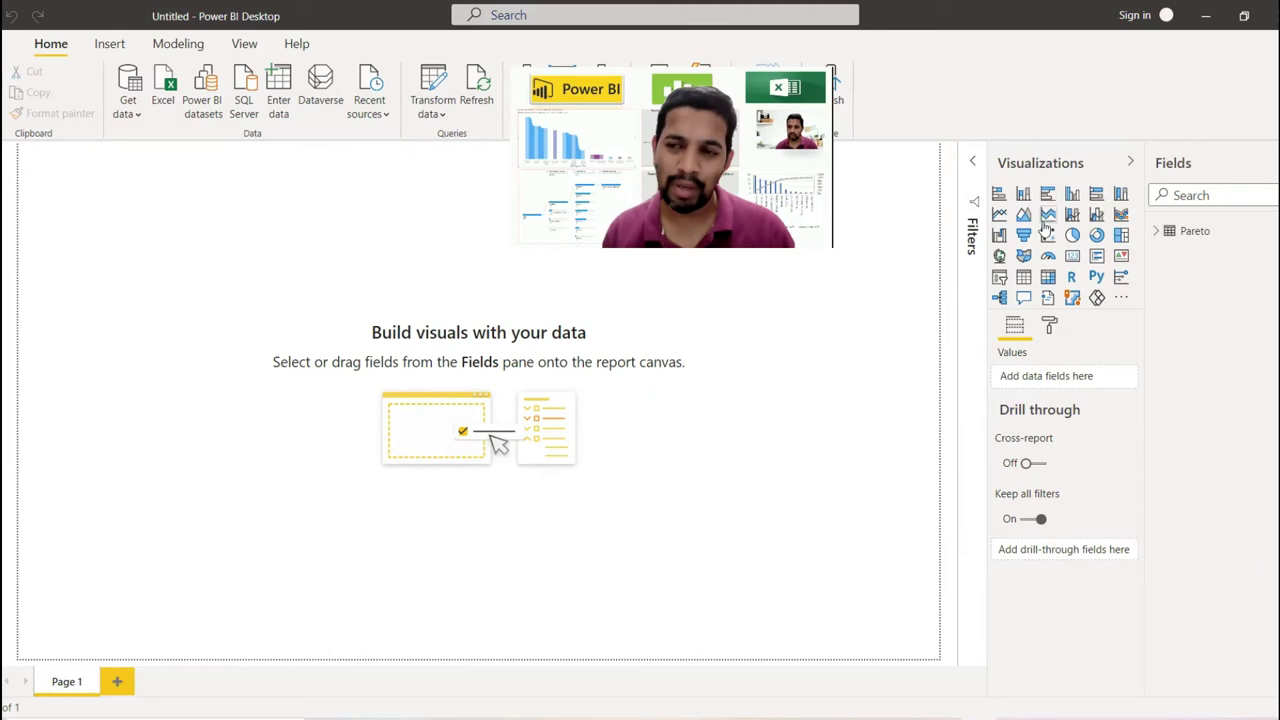
click(1156, 231)
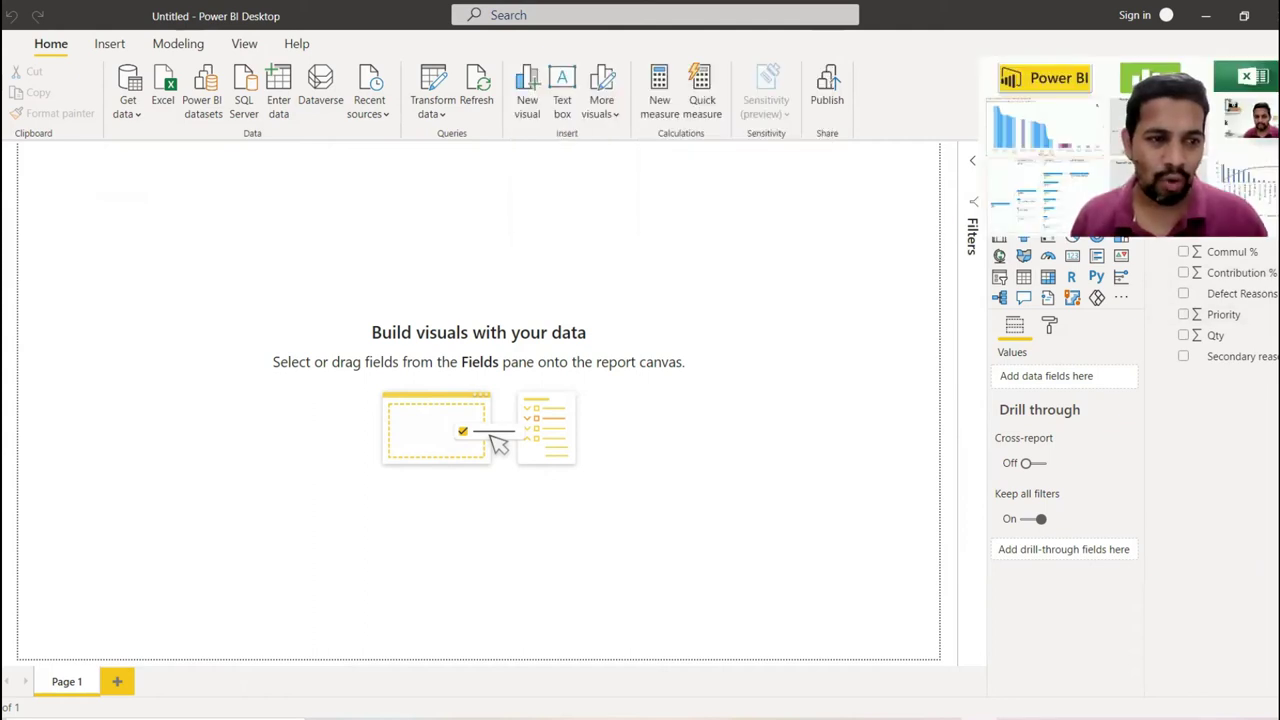
click(2, 240)
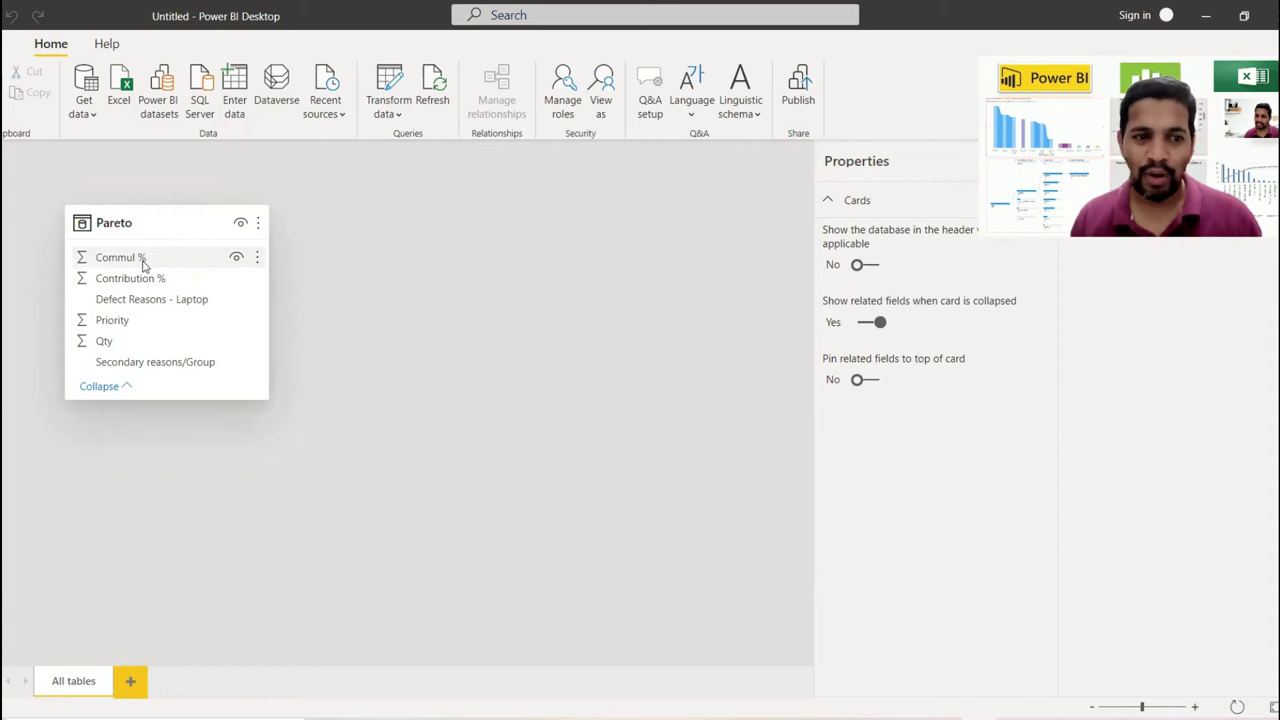
Set the Commul % field of the Pareto table to be summarized by None.
click(143, 259)
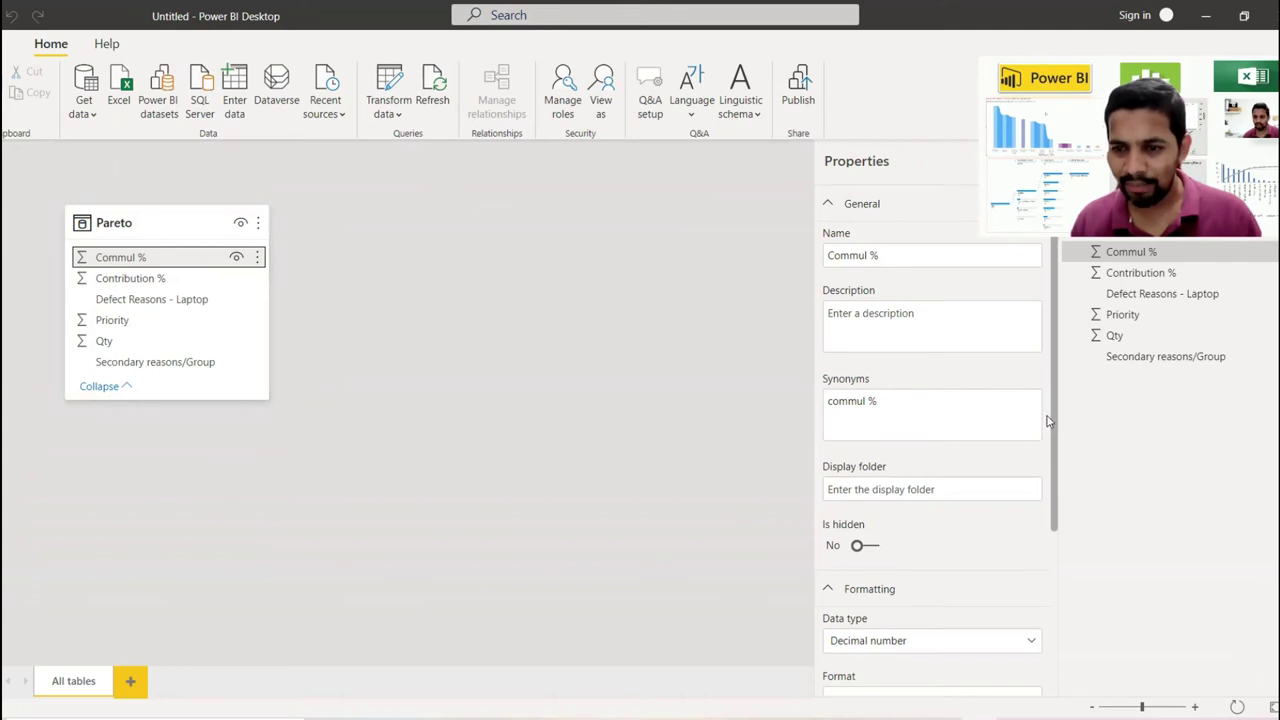
drag(1057, 437, 1093, 592)
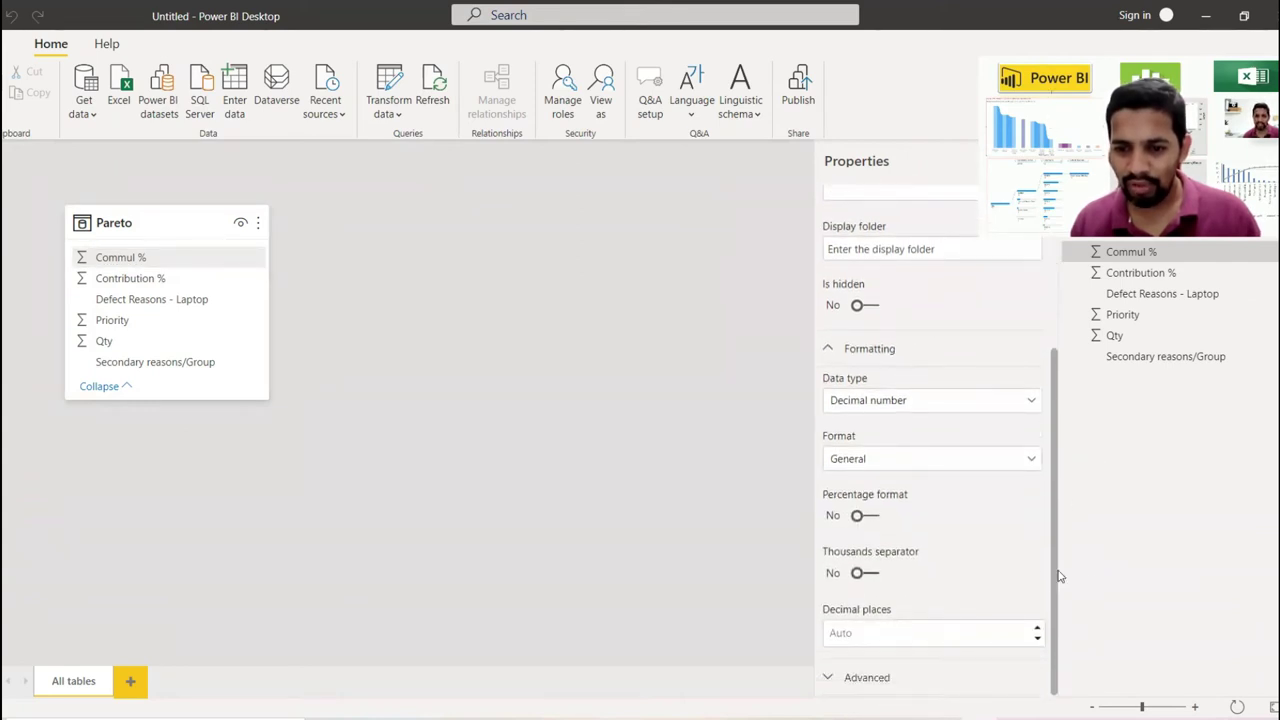
click(866, 678)
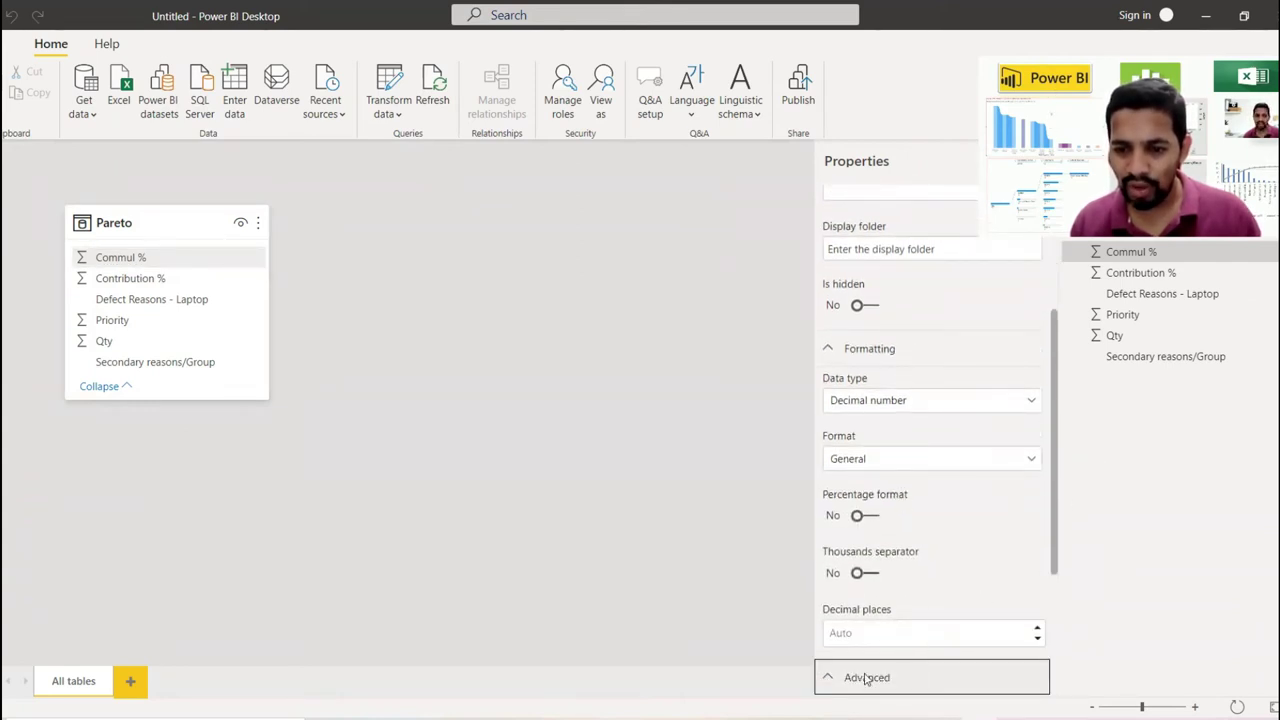
drag(1055, 502, 1057, 646)
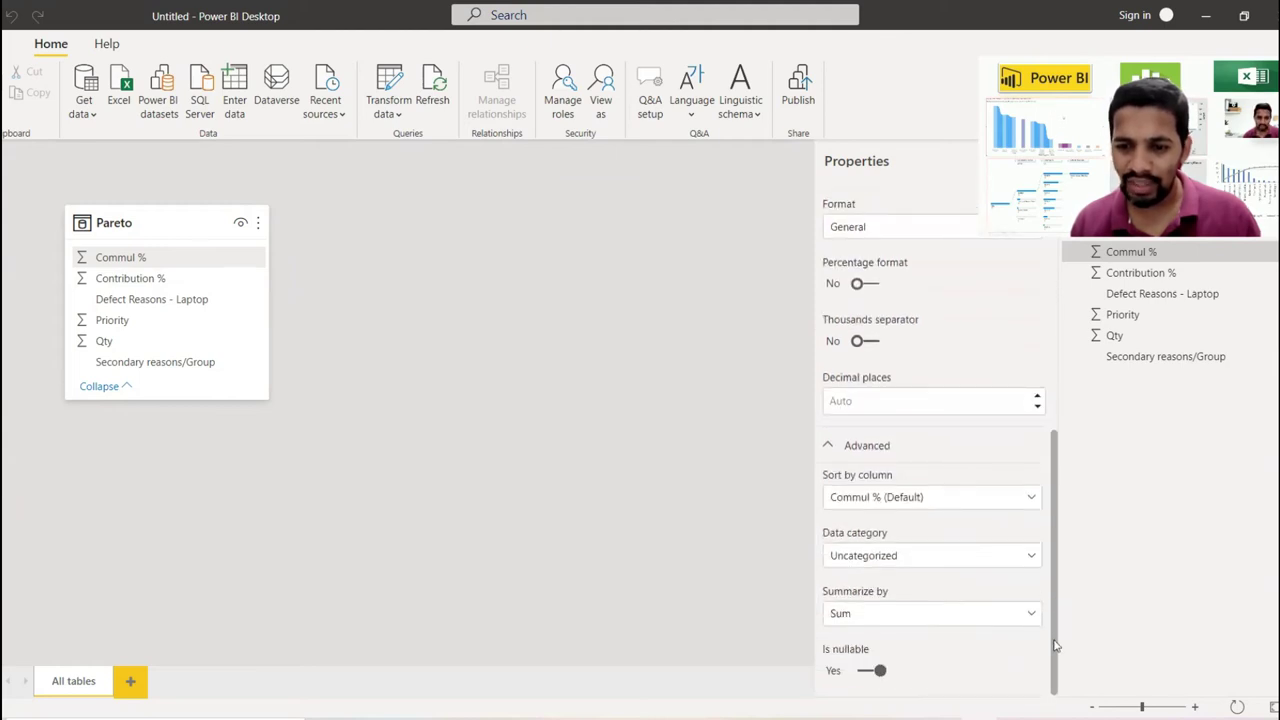
click(917, 614)
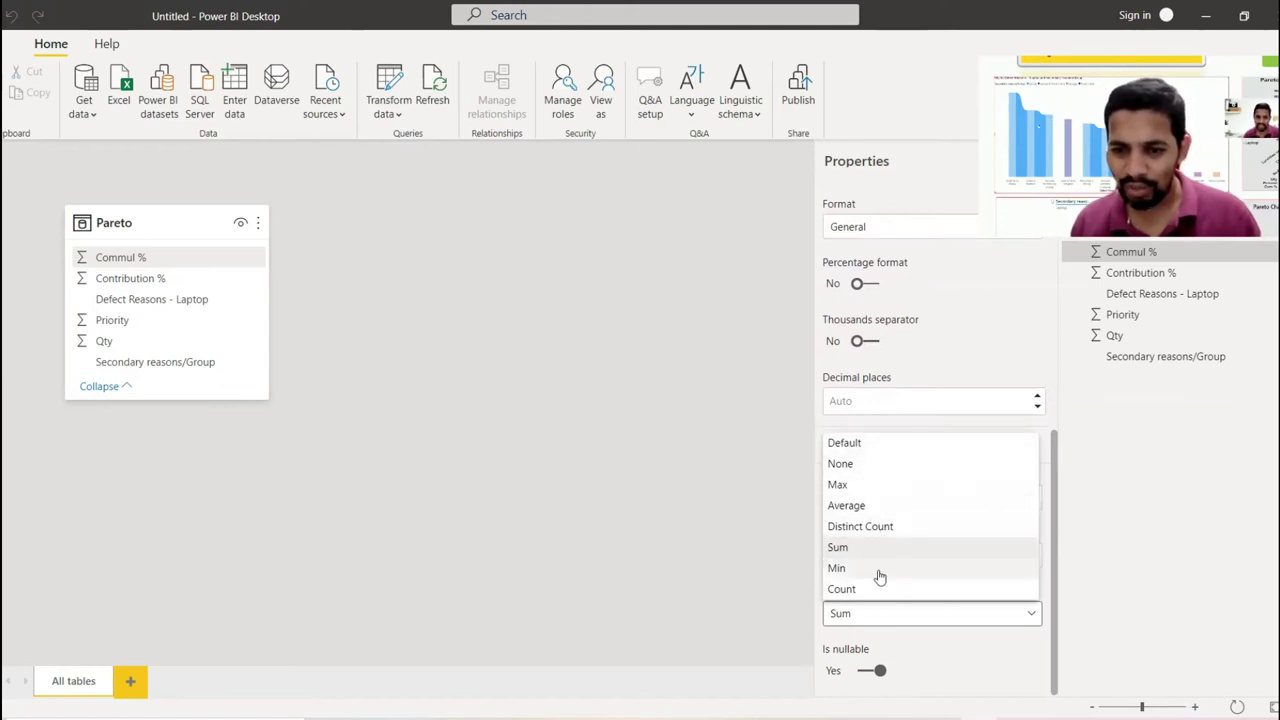
click(869, 465)
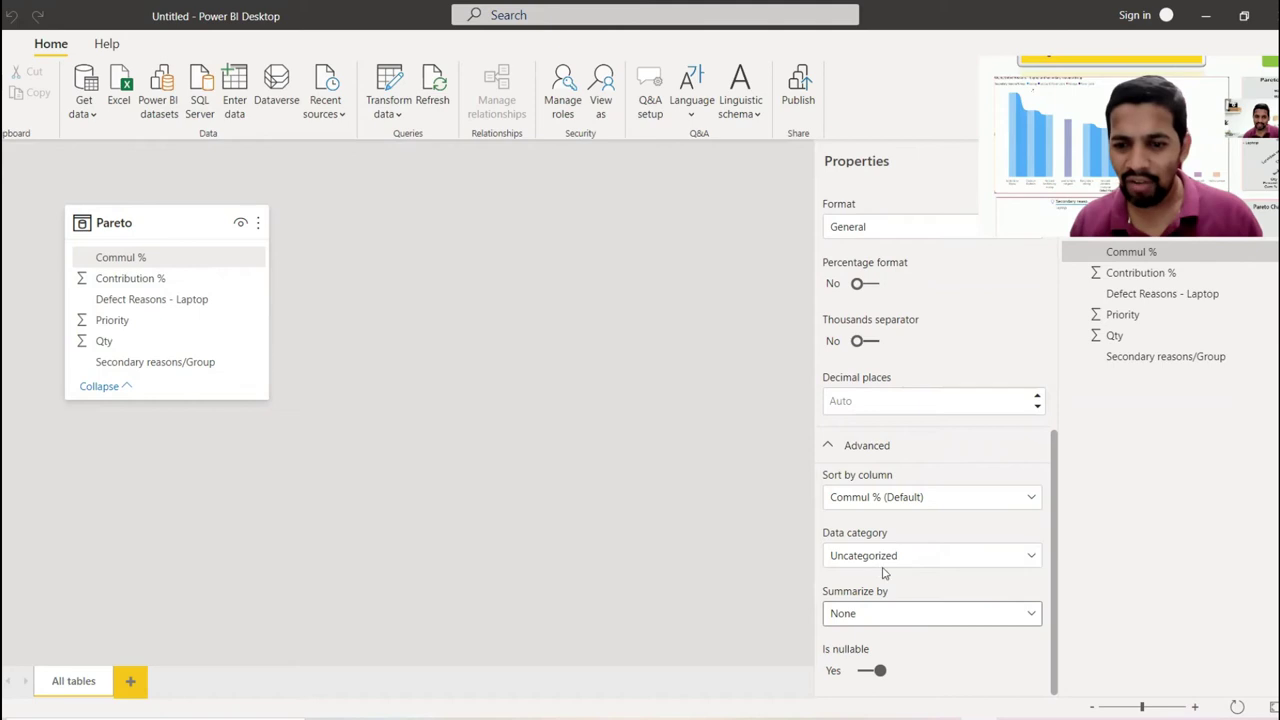
Switch the Commul % summarization to Sum, and set it back to None.
click(889, 613)
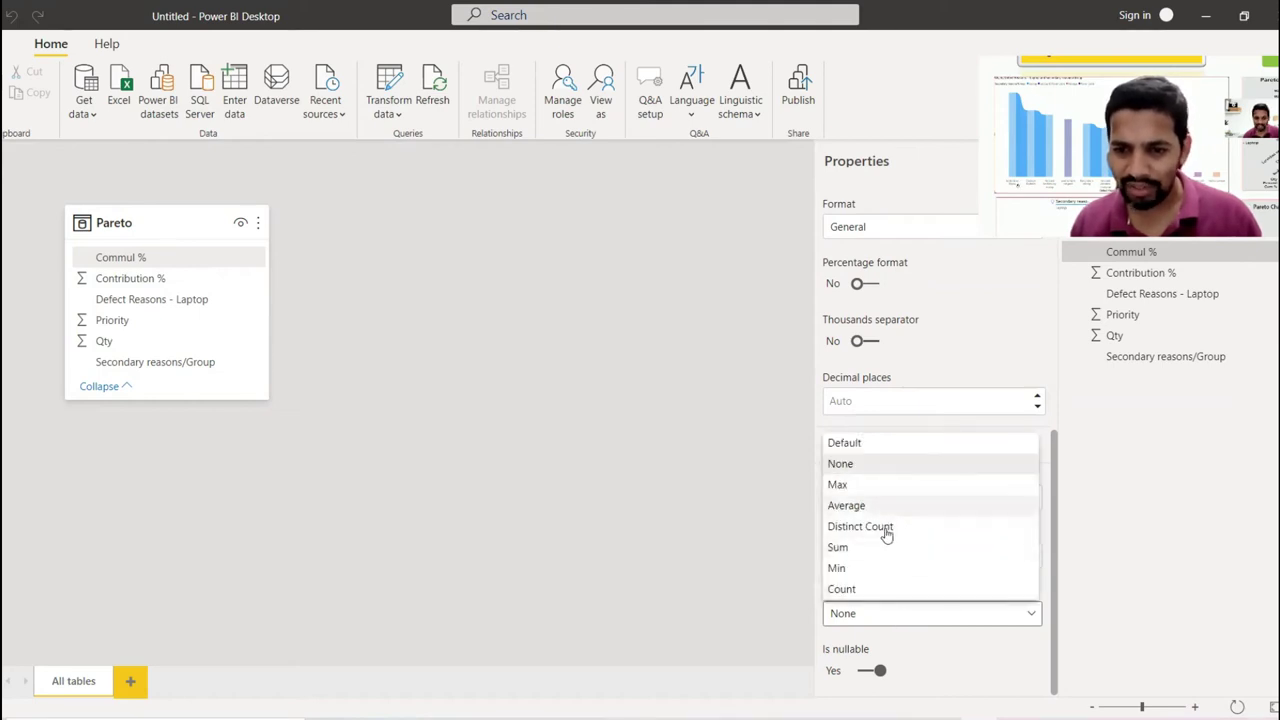
click(875, 549)
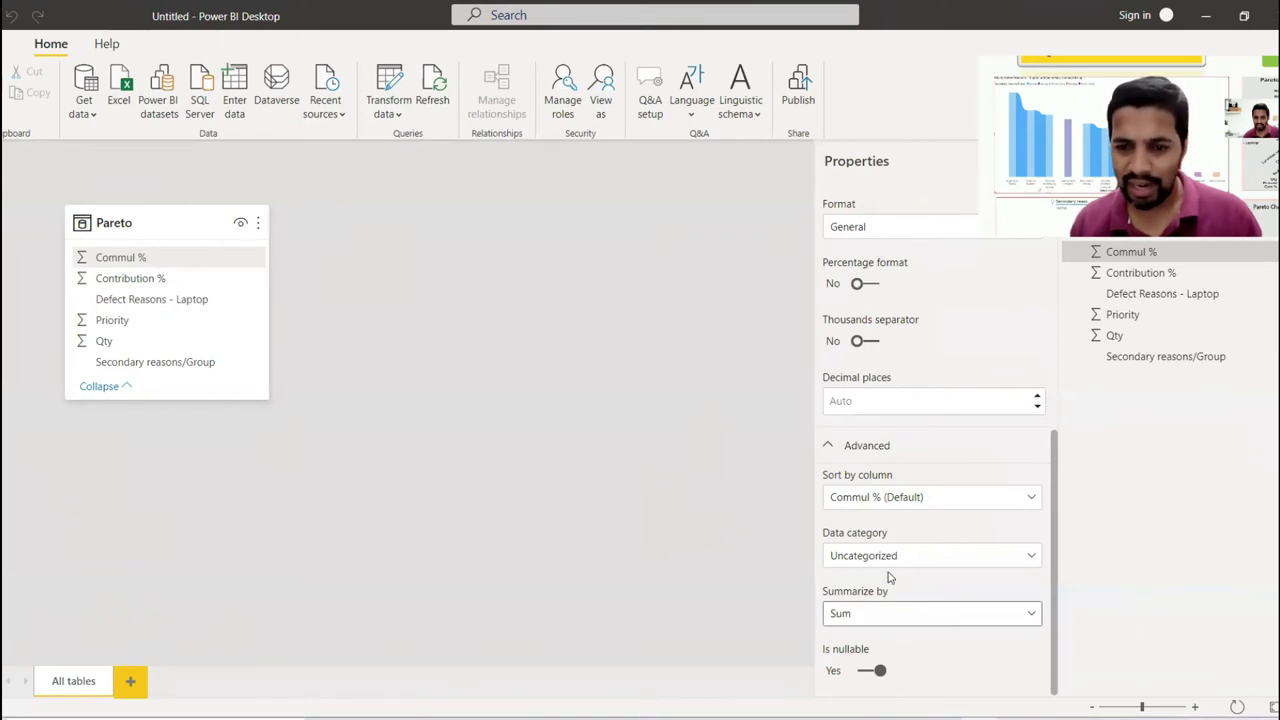
click(887, 620)
click(878, 465)
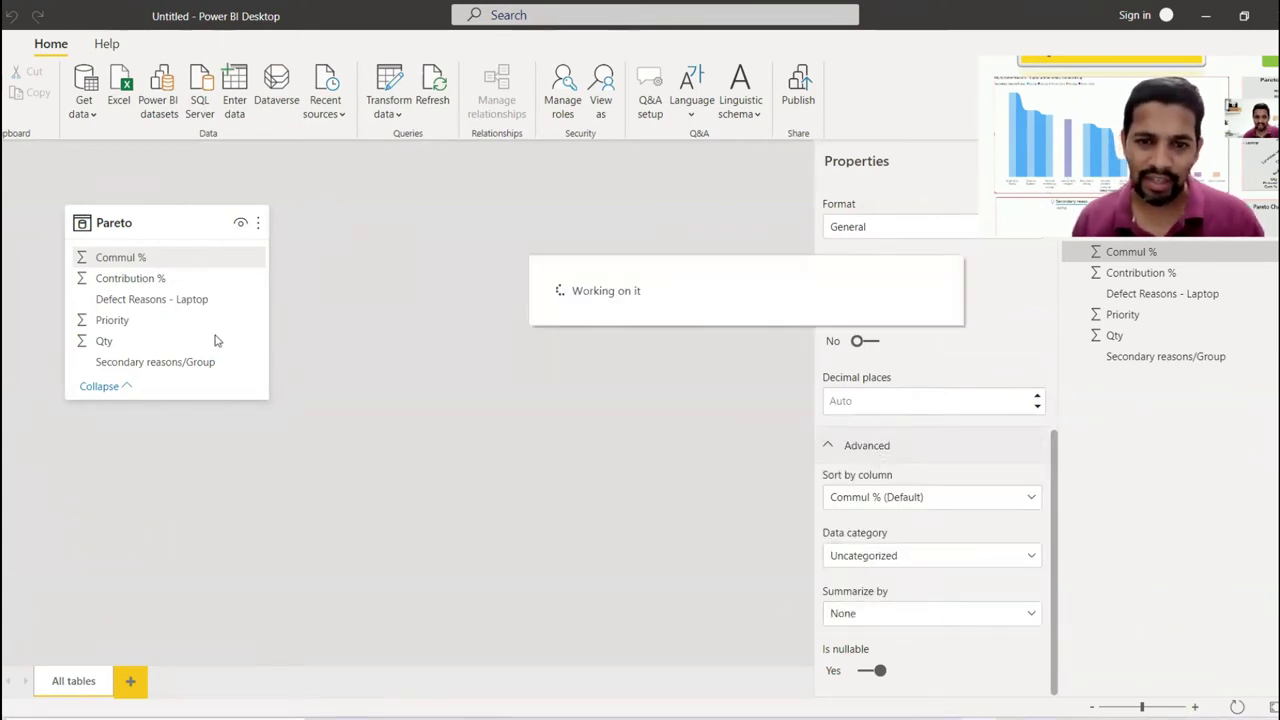
Set the Priority field of the Pareto table to be summarized by None.
click(191, 280)
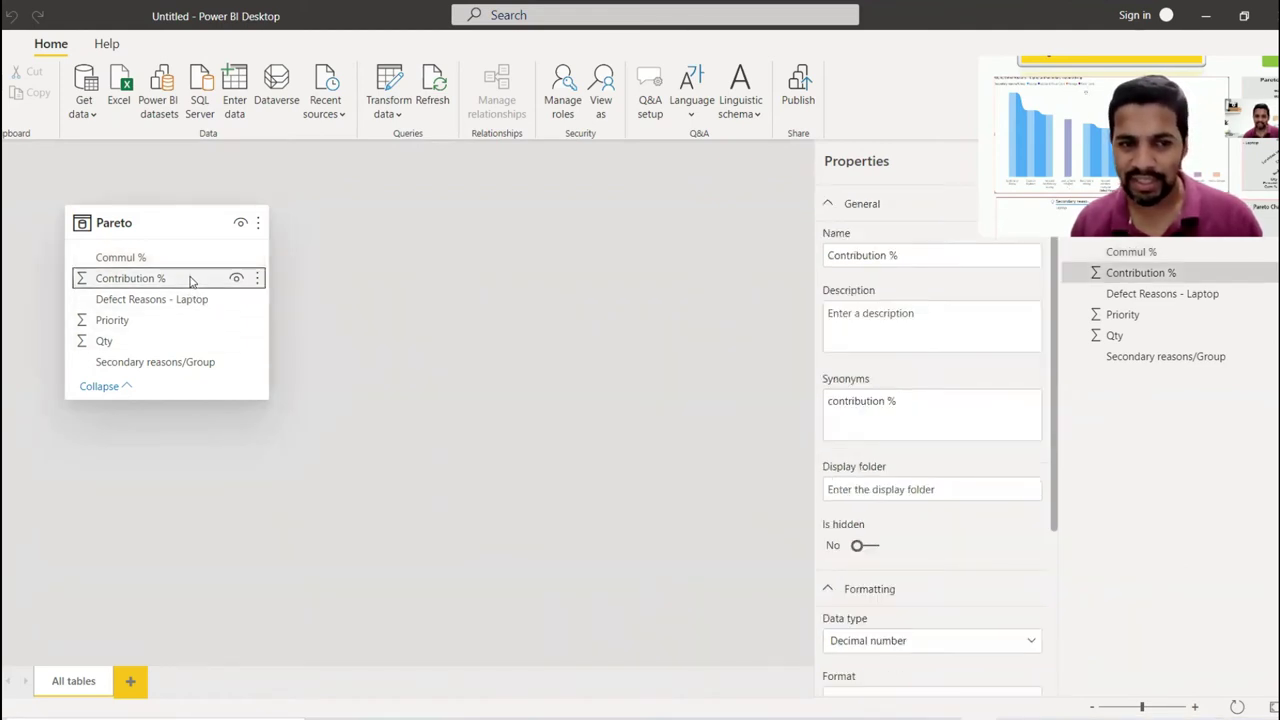
scroll(933, 430, down, 2)
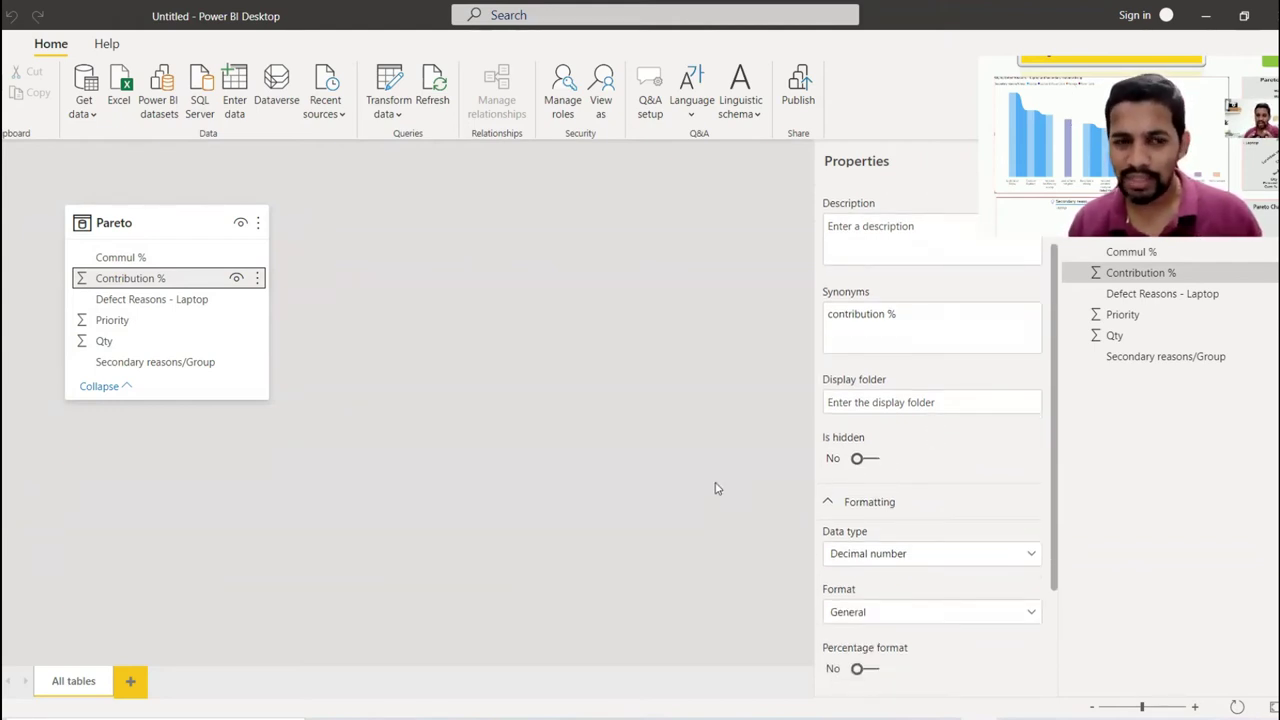
click(135, 325)
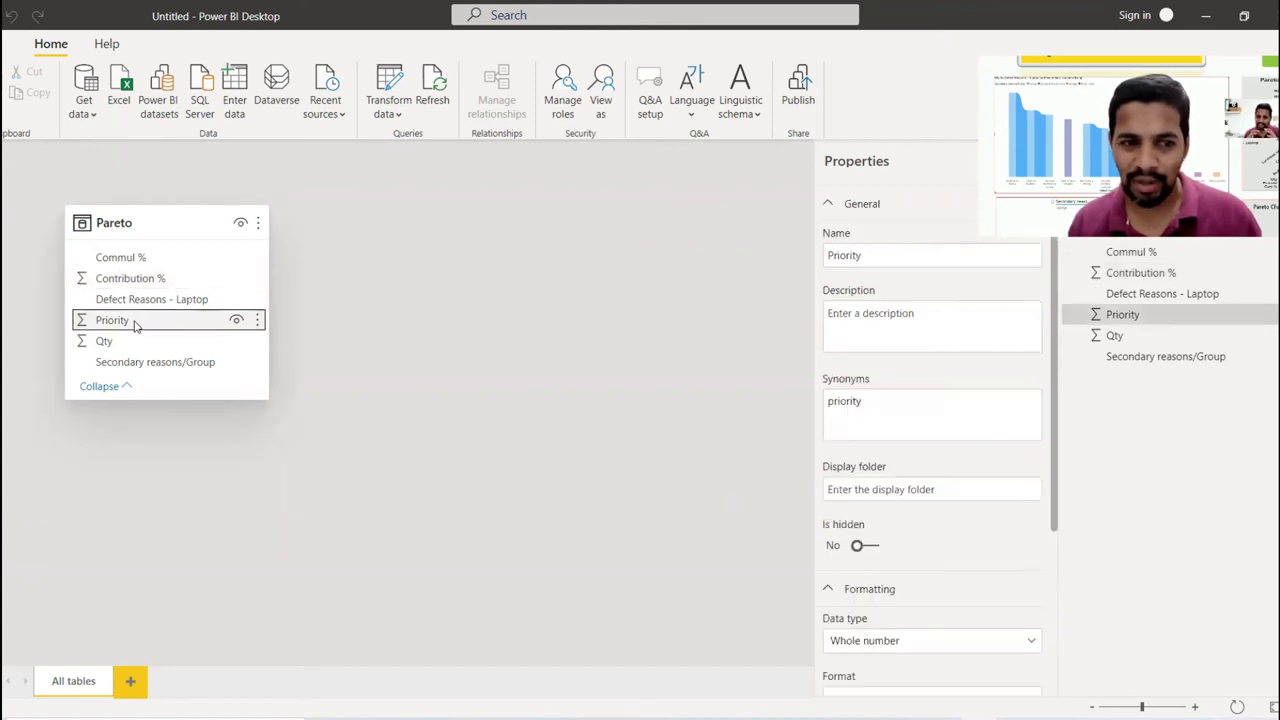
scroll(1057, 480, down, 5)
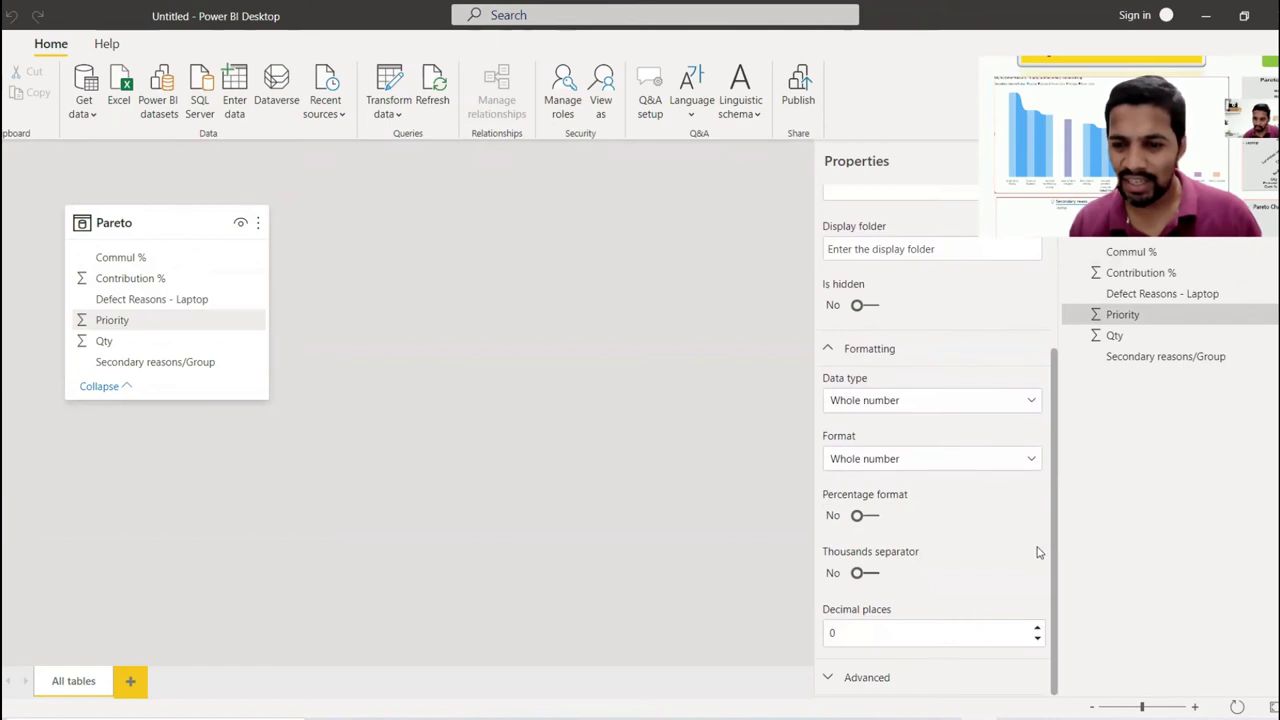
click(828, 682)
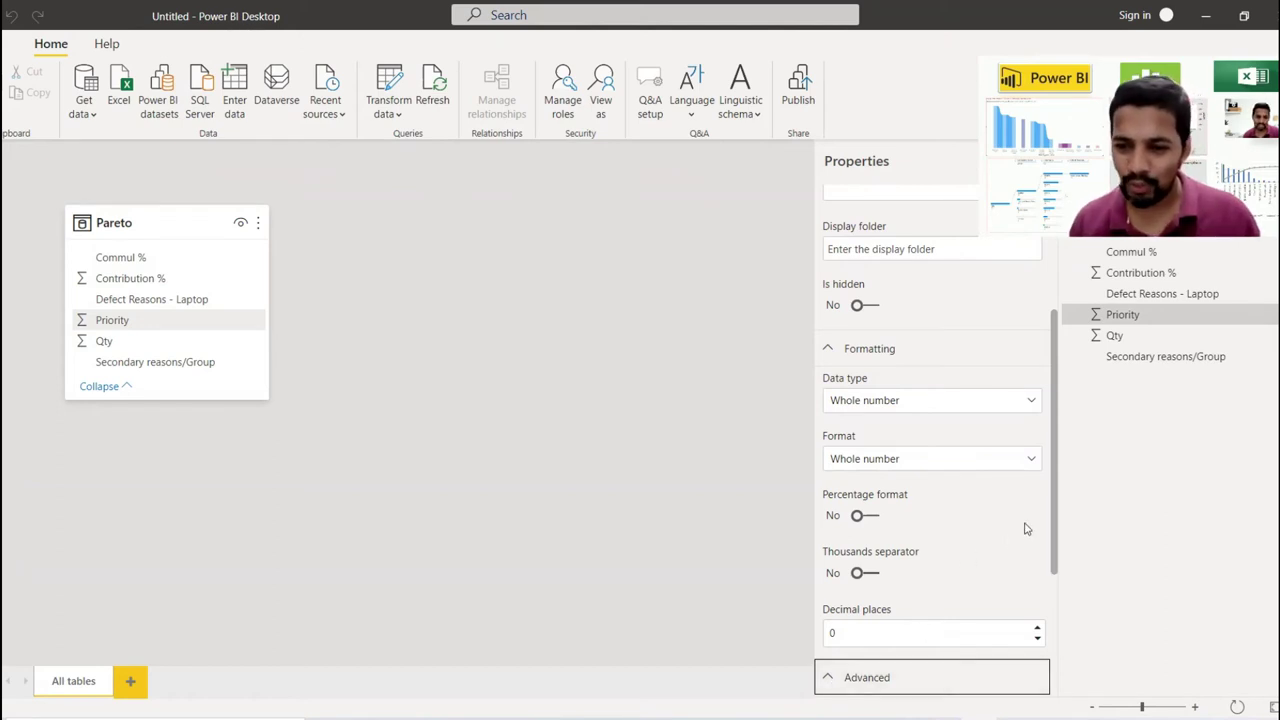
drag(1057, 514, 1066, 660)
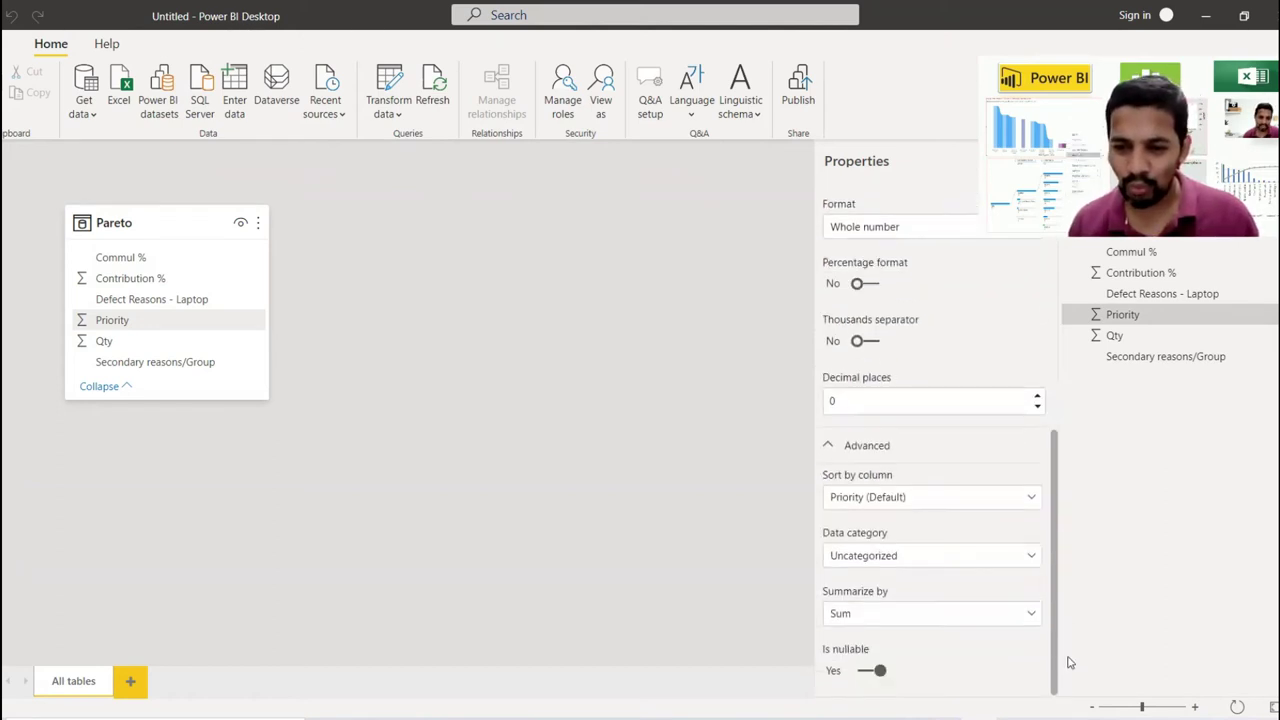
click(963, 614)
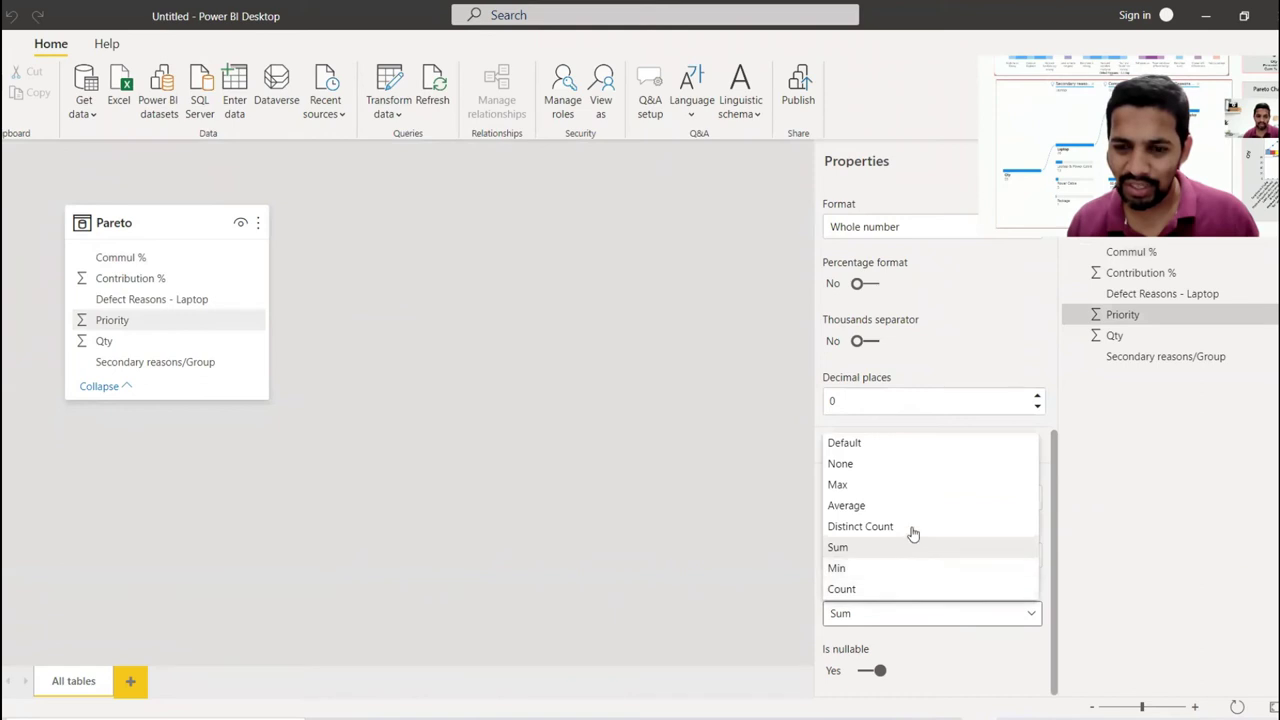
click(902, 471)
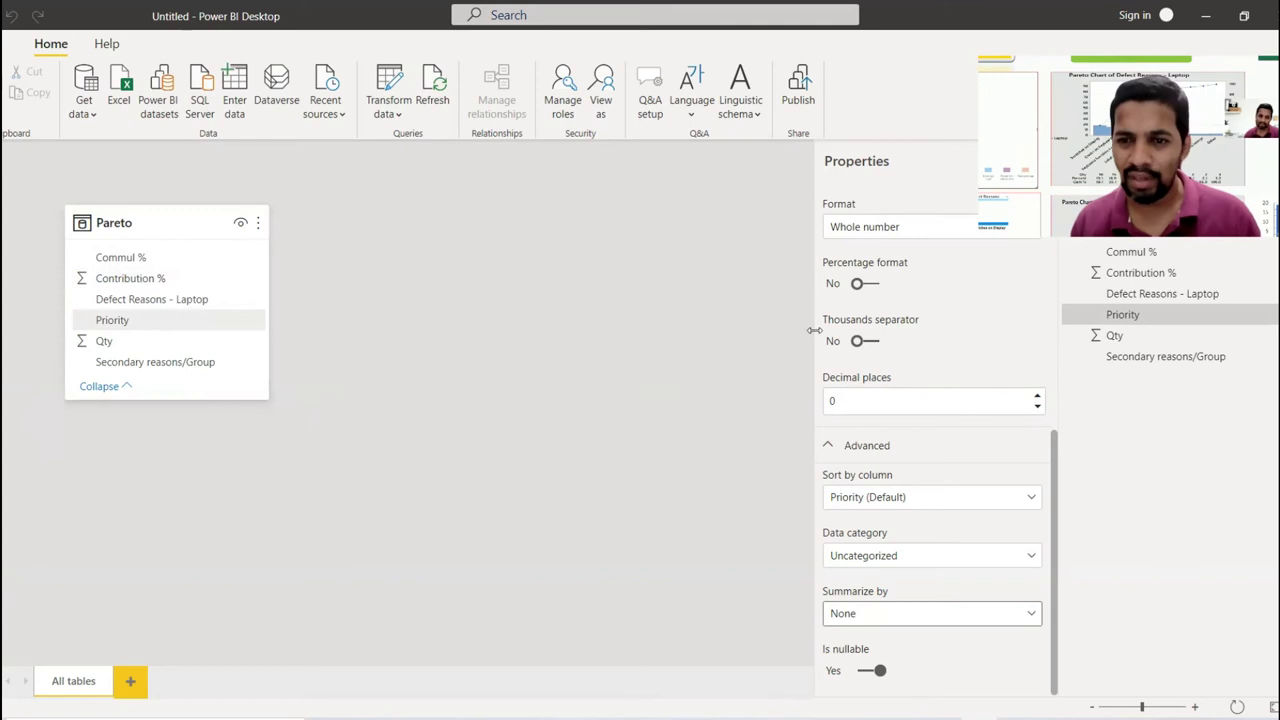
Review the advanced properties of the Commul % field, and show the Pareto table's rows in the data view.
click(143, 260)
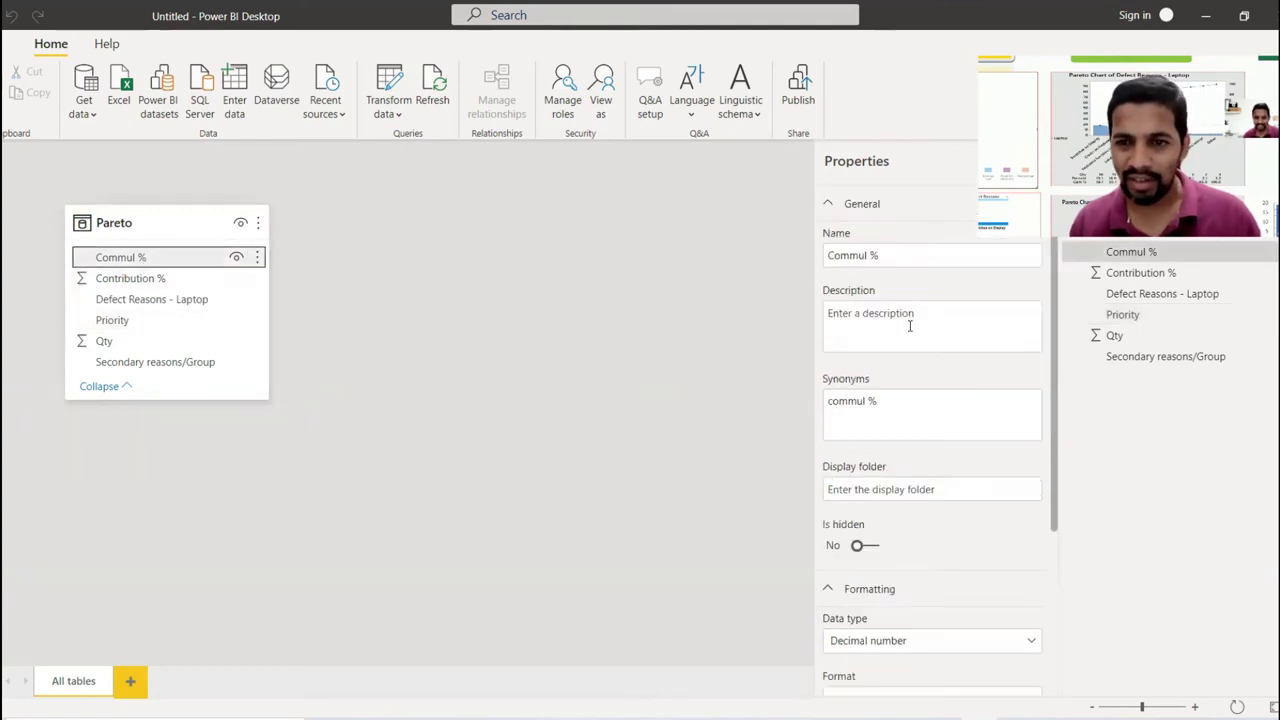
drag(1055, 441, 1069, 594)
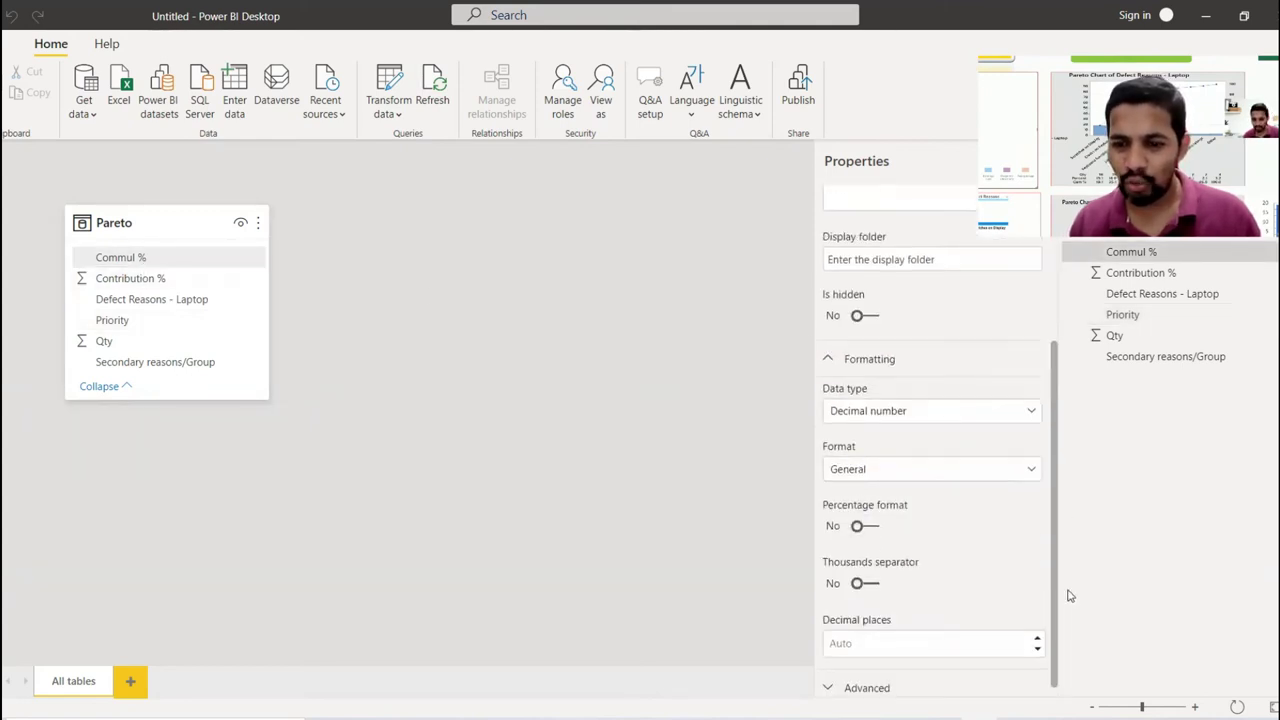
scroll(1010, 600, down, 1)
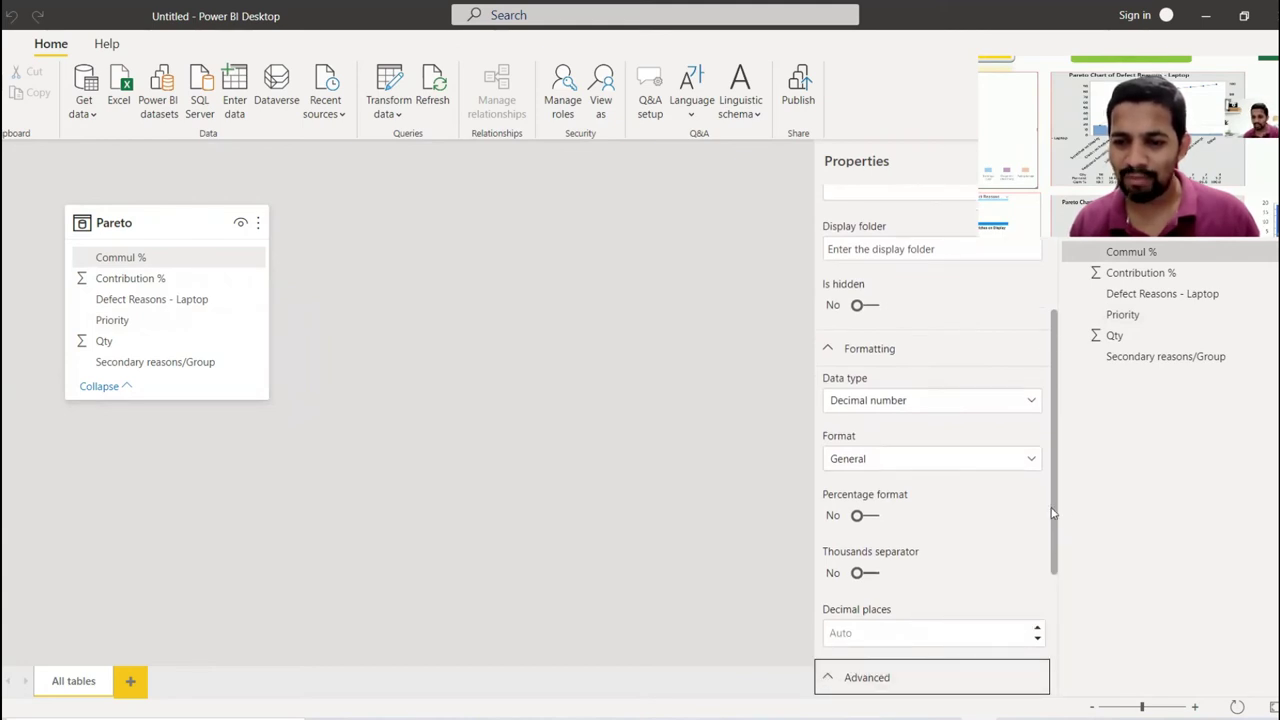
drag(1054, 534, 1060, 680)
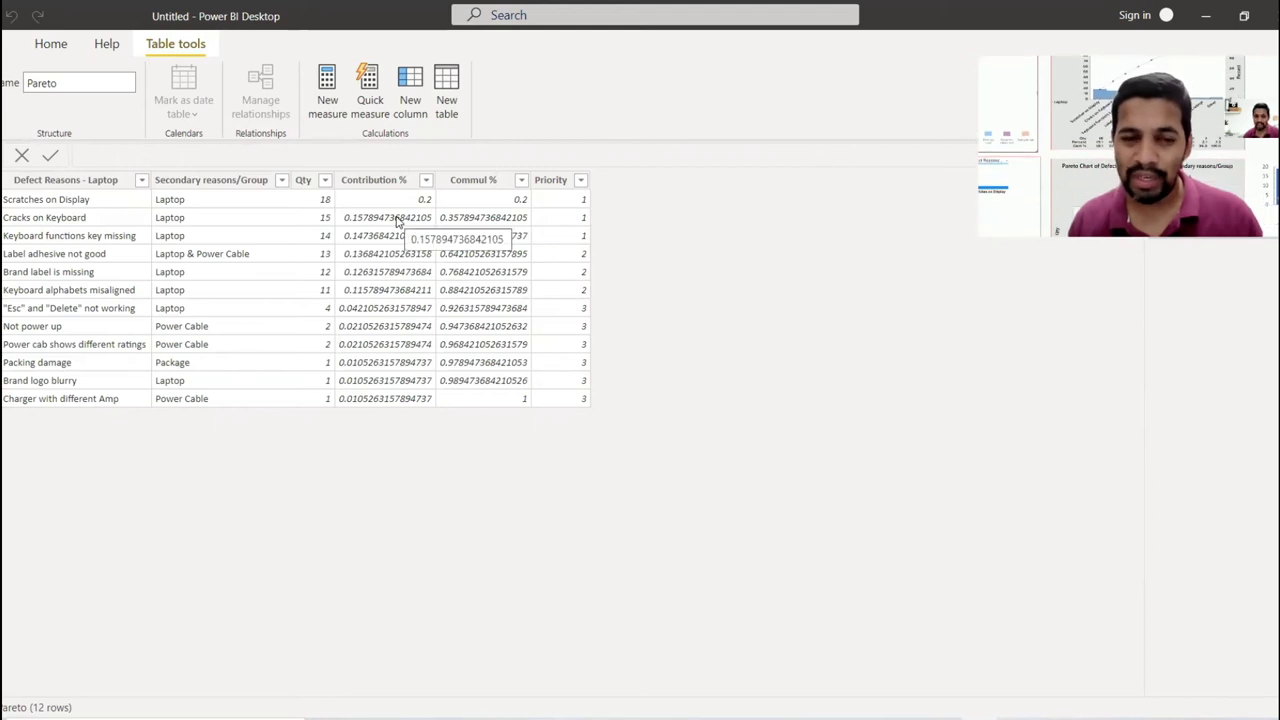
Switch to the Pareto_Excel version workbook to check the Contribution % and Commul % number format, and return to Power BI Desktop.
key(alt+Tab)
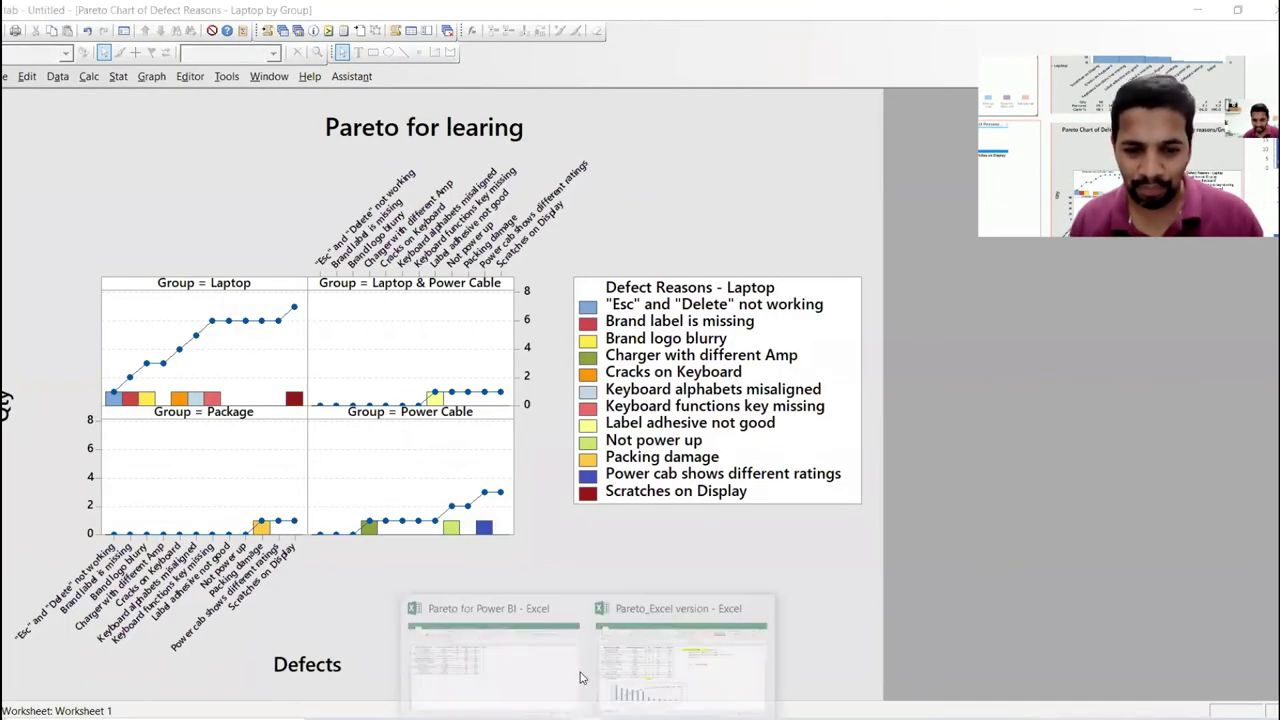
click(674, 657)
click(447, 210)
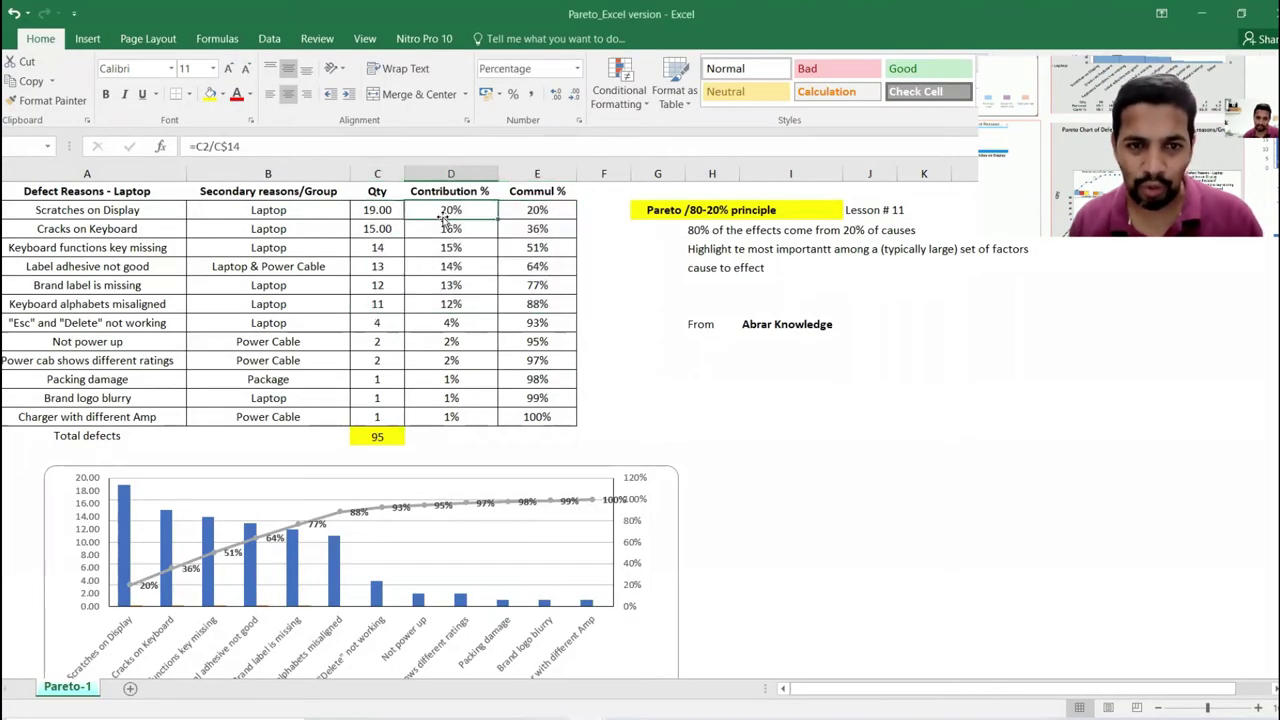
click(535, 211)
click(463, 229)
key(alt+Tab)
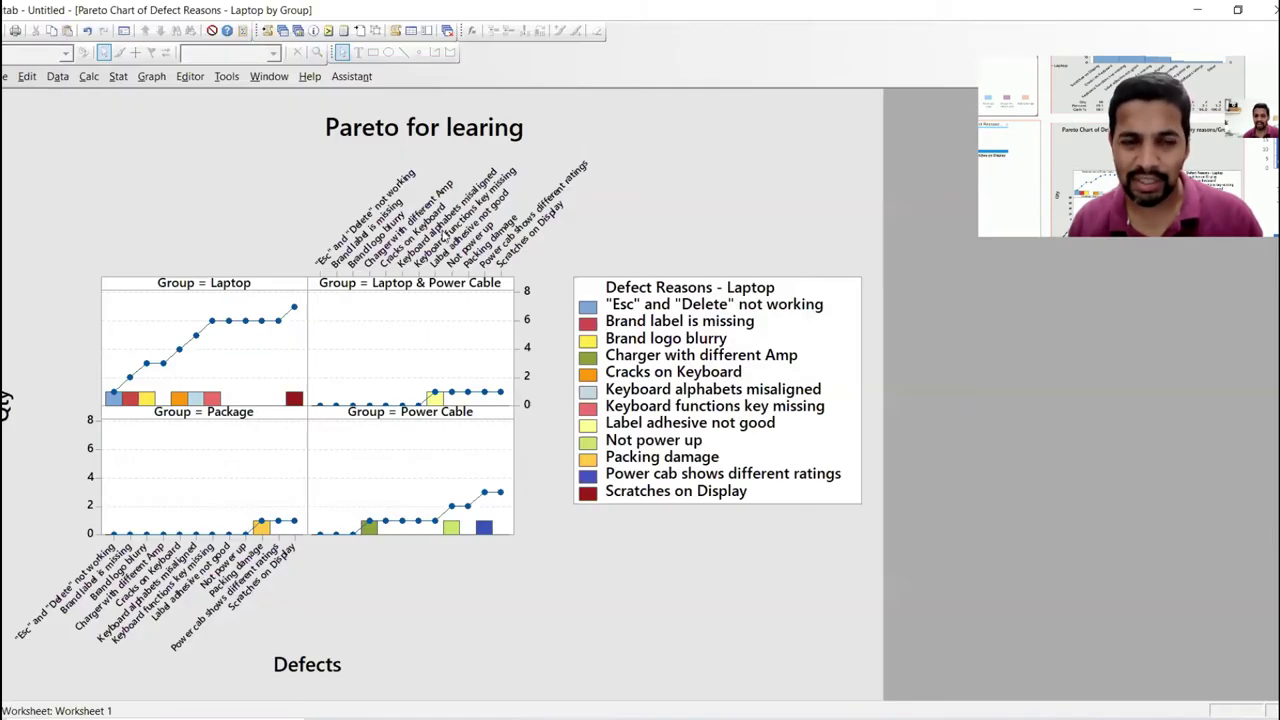
key(alt+Tab)
key(Tab)
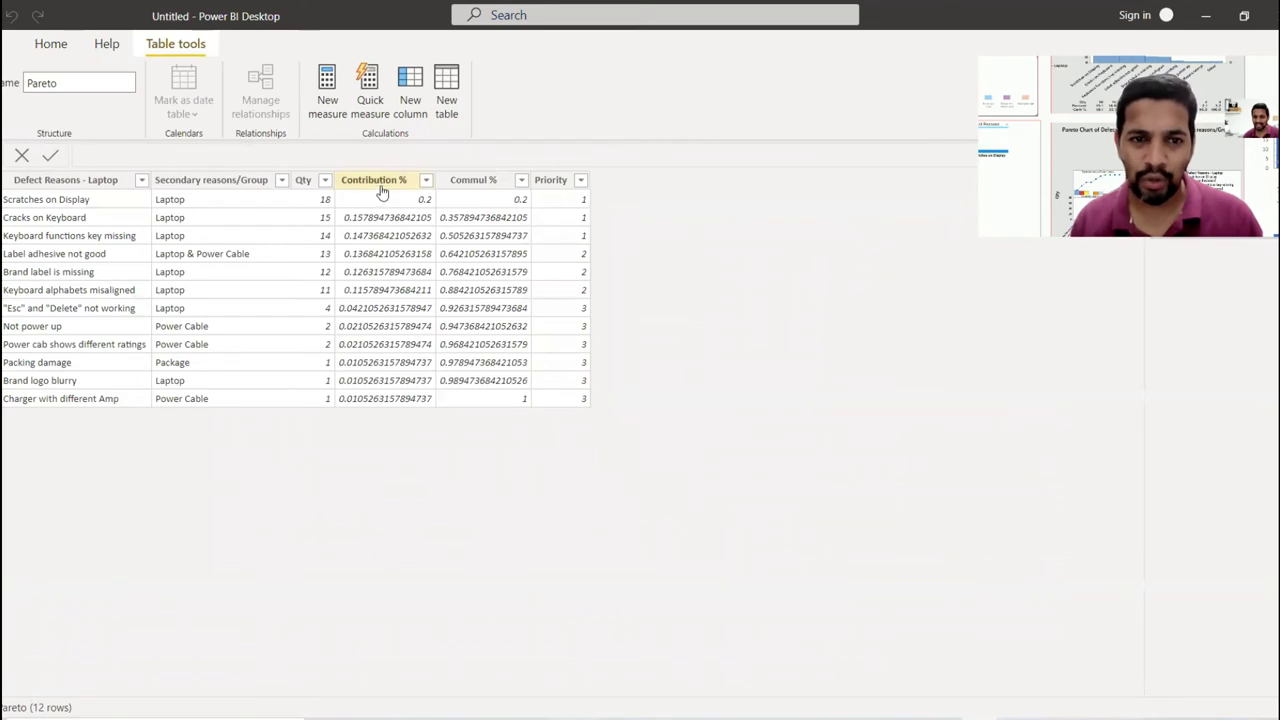
Format the Contribution % and Commul % columns of the Pareto table as Percentage, and open the report view.
click(381, 189)
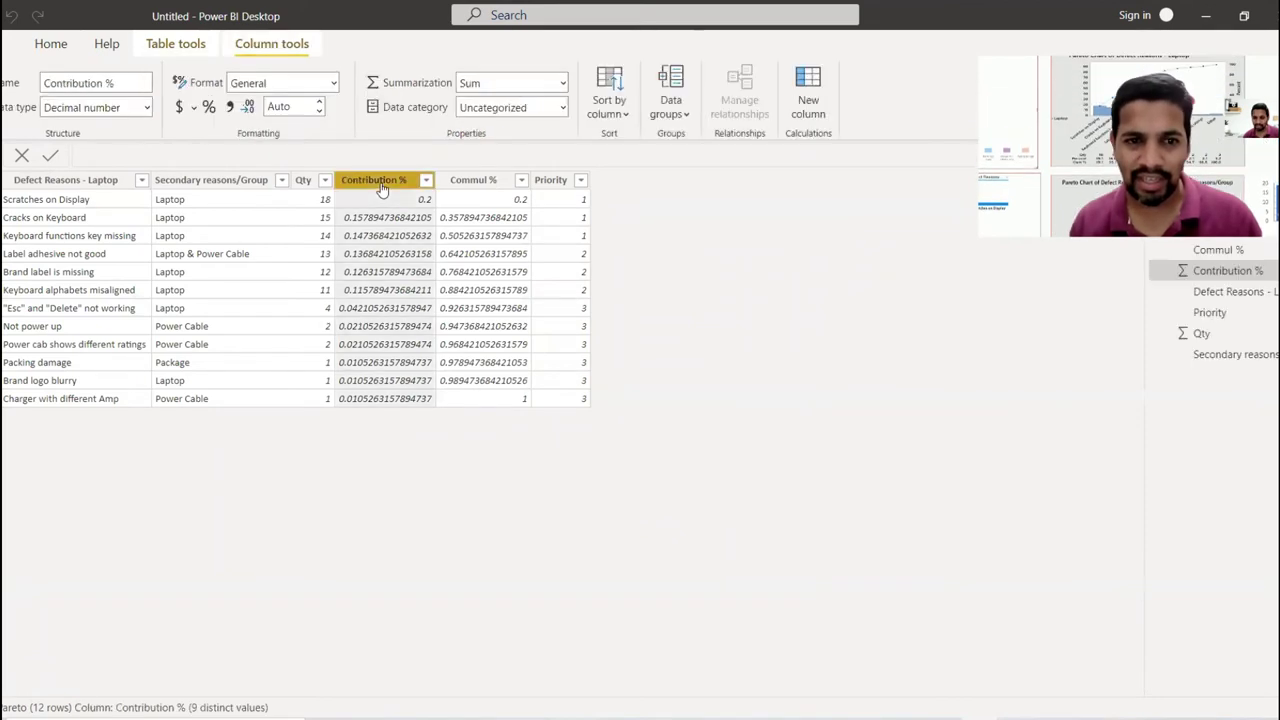
click(333, 88)
click(280, 201)
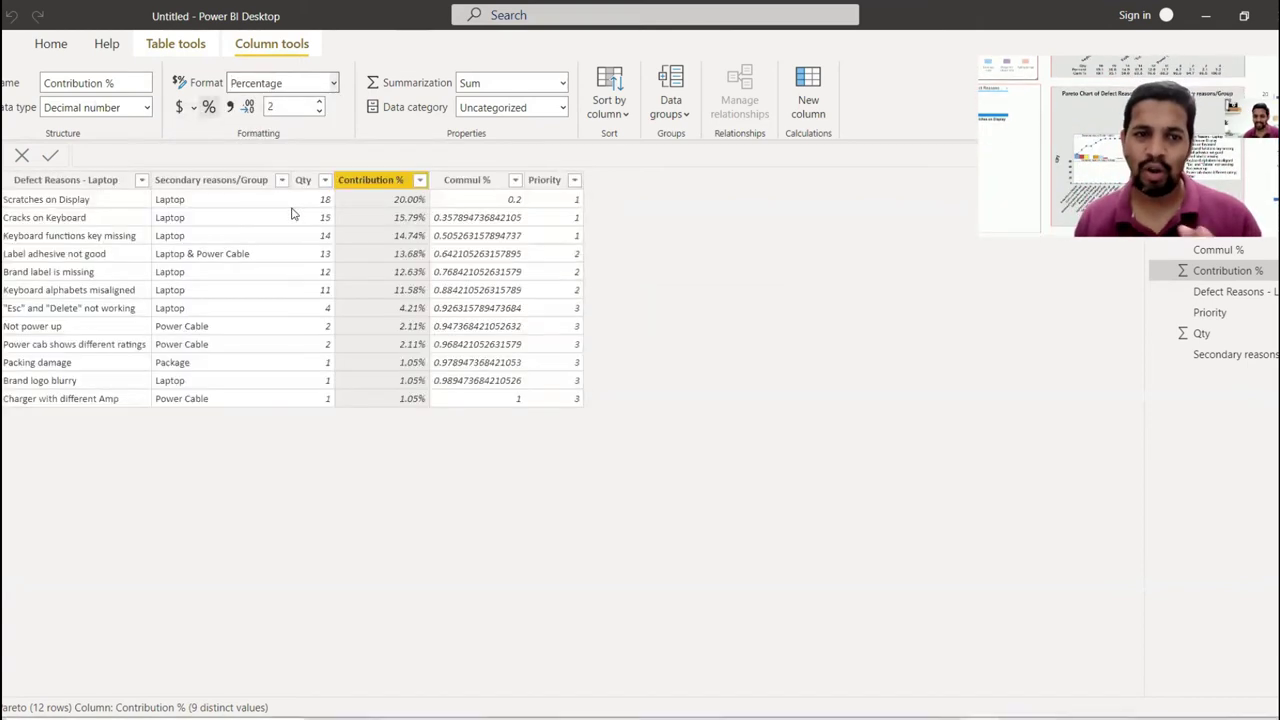
click(479, 179)
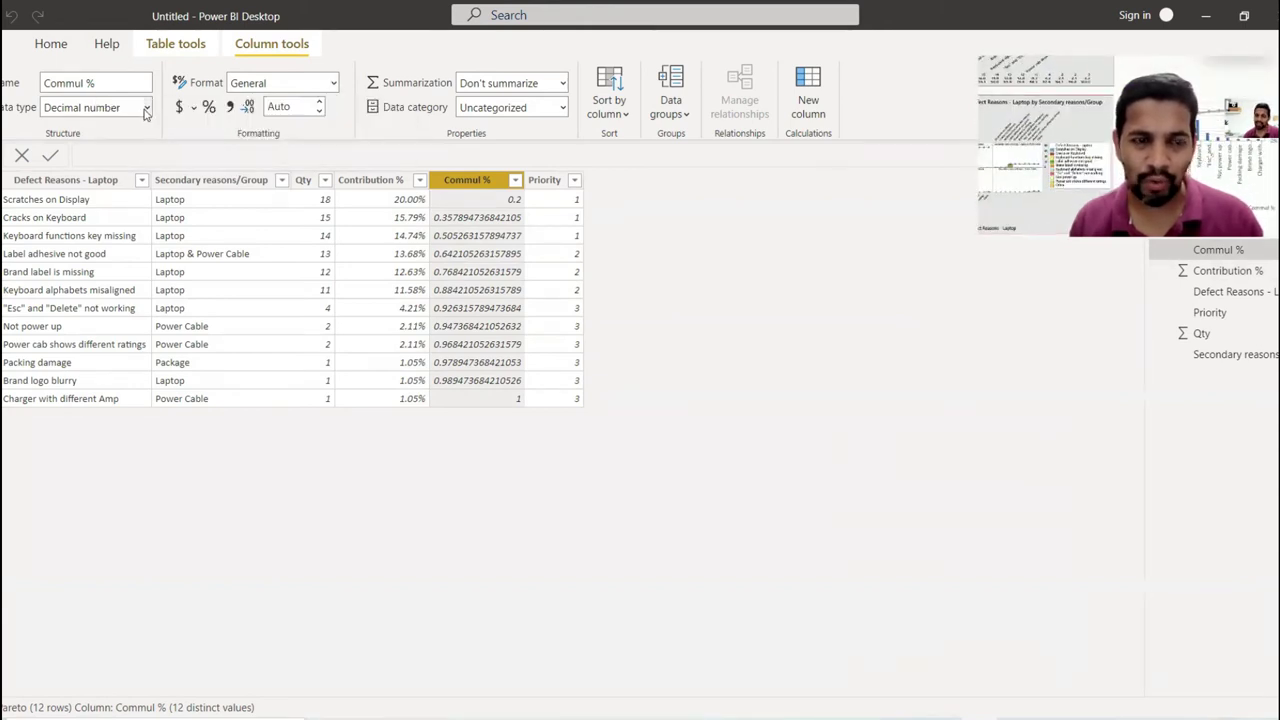
click(328, 86)
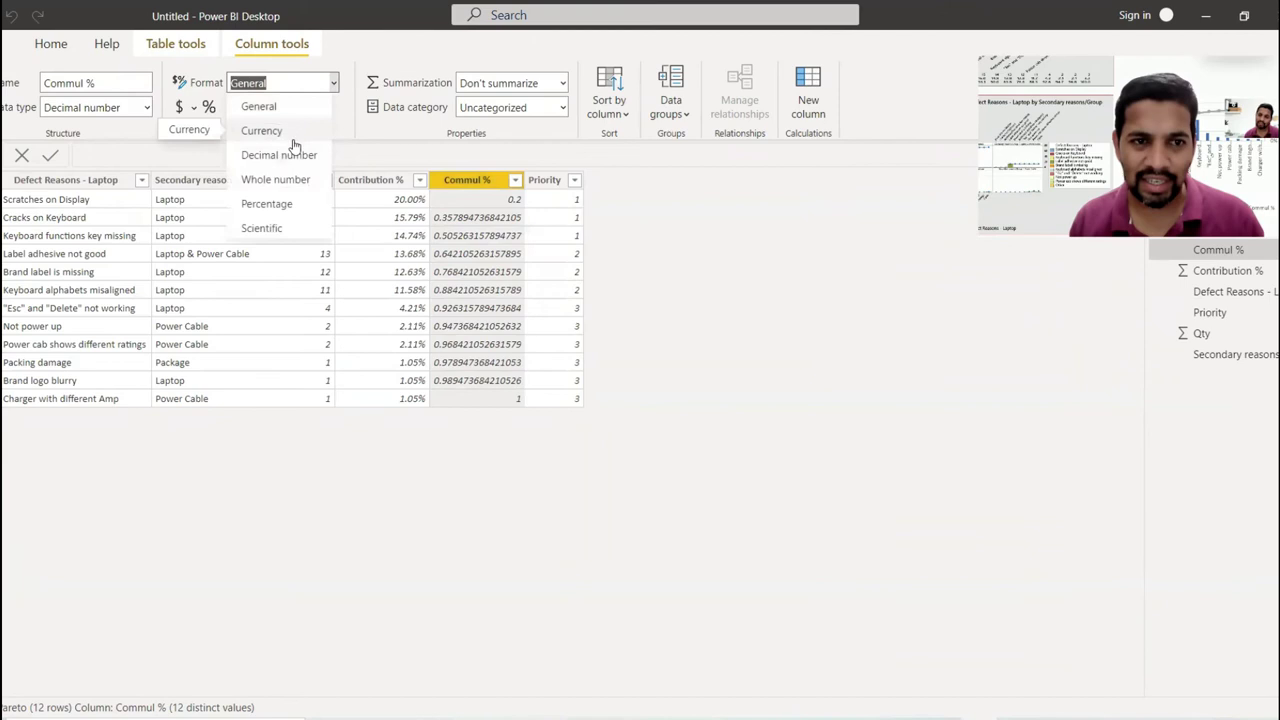
click(287, 203)
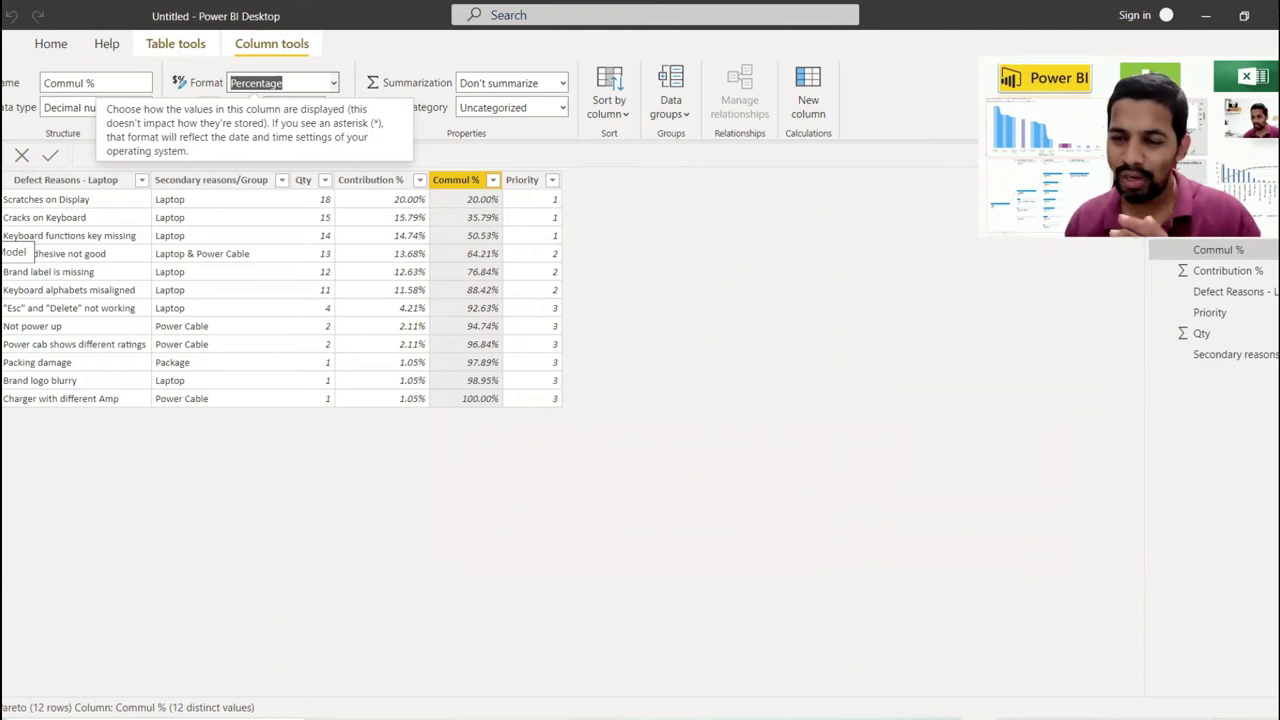
key(Return)
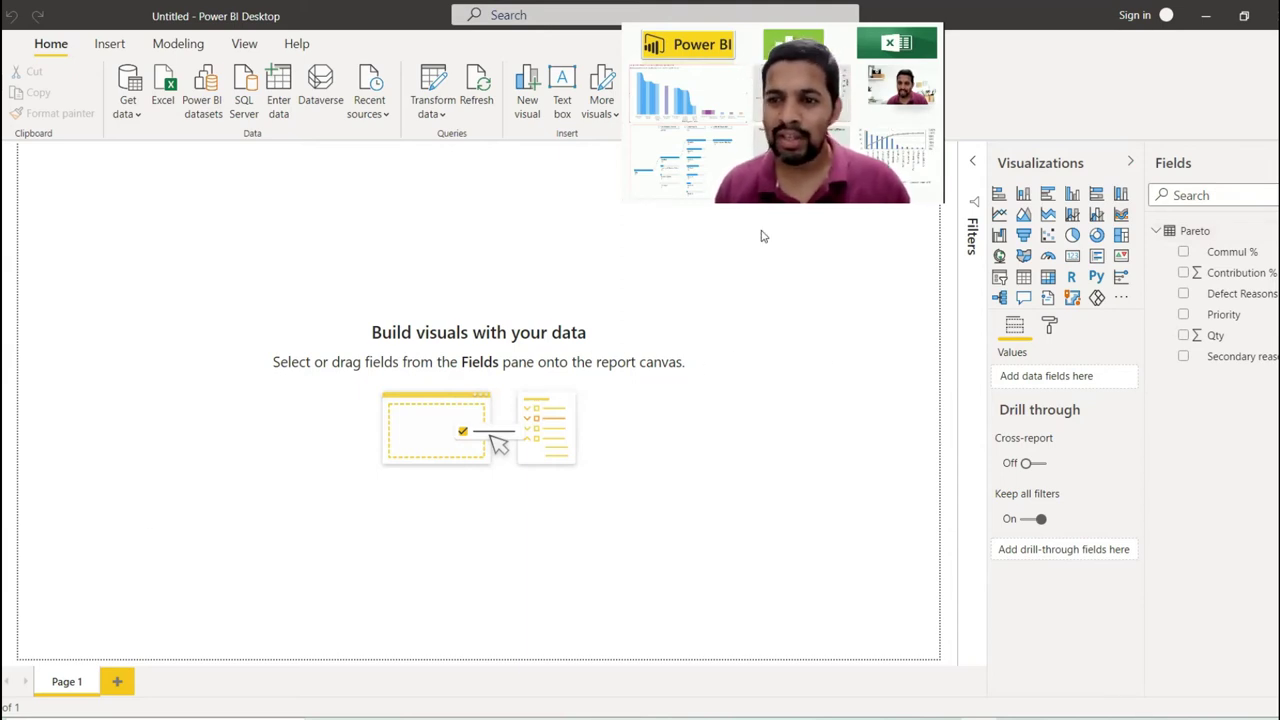
click(1184, 293)
drag(1200, 293, 97, 286)
drag(180, 314, 724, 548)
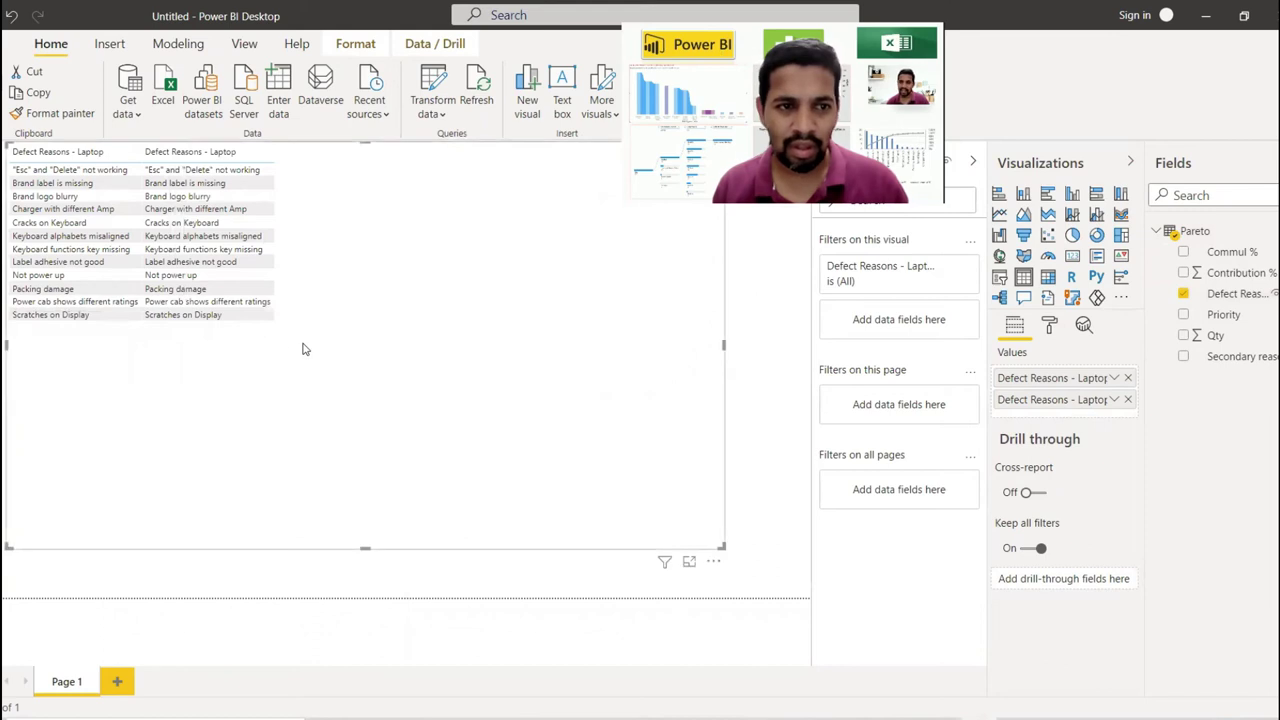
click(265, 302)
click(713, 564)
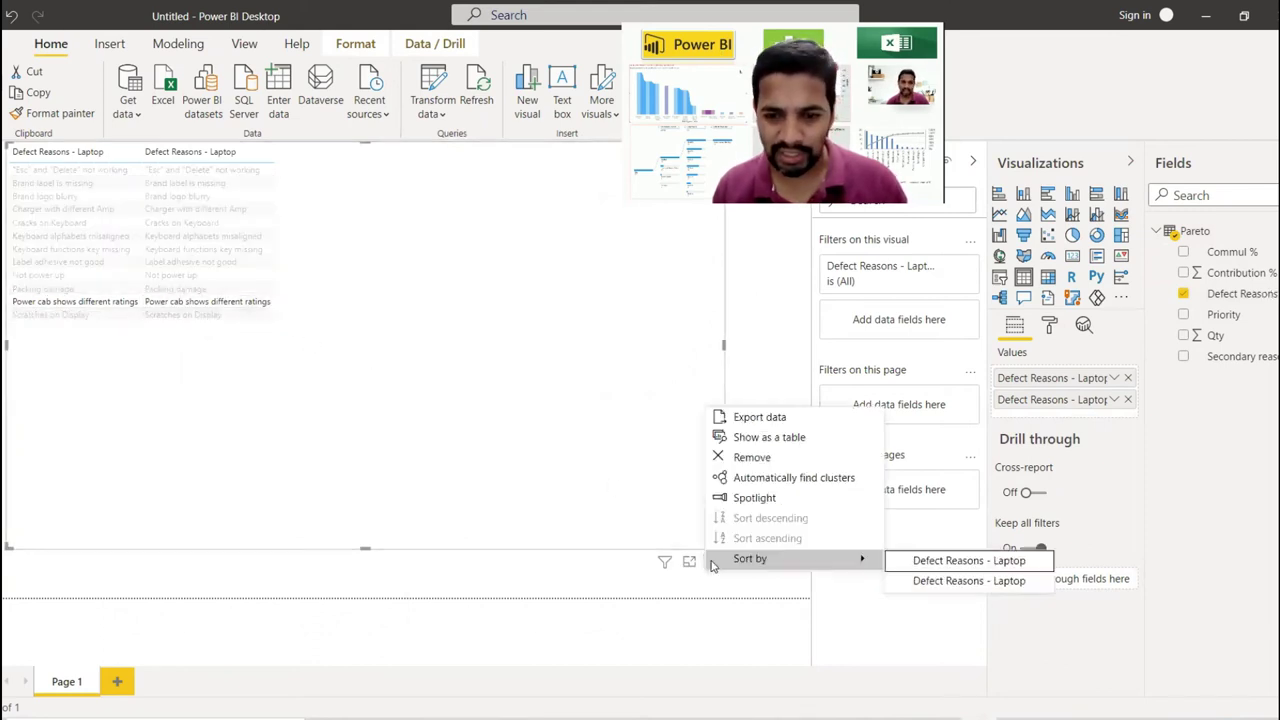
key(Escape)
key(Delete)
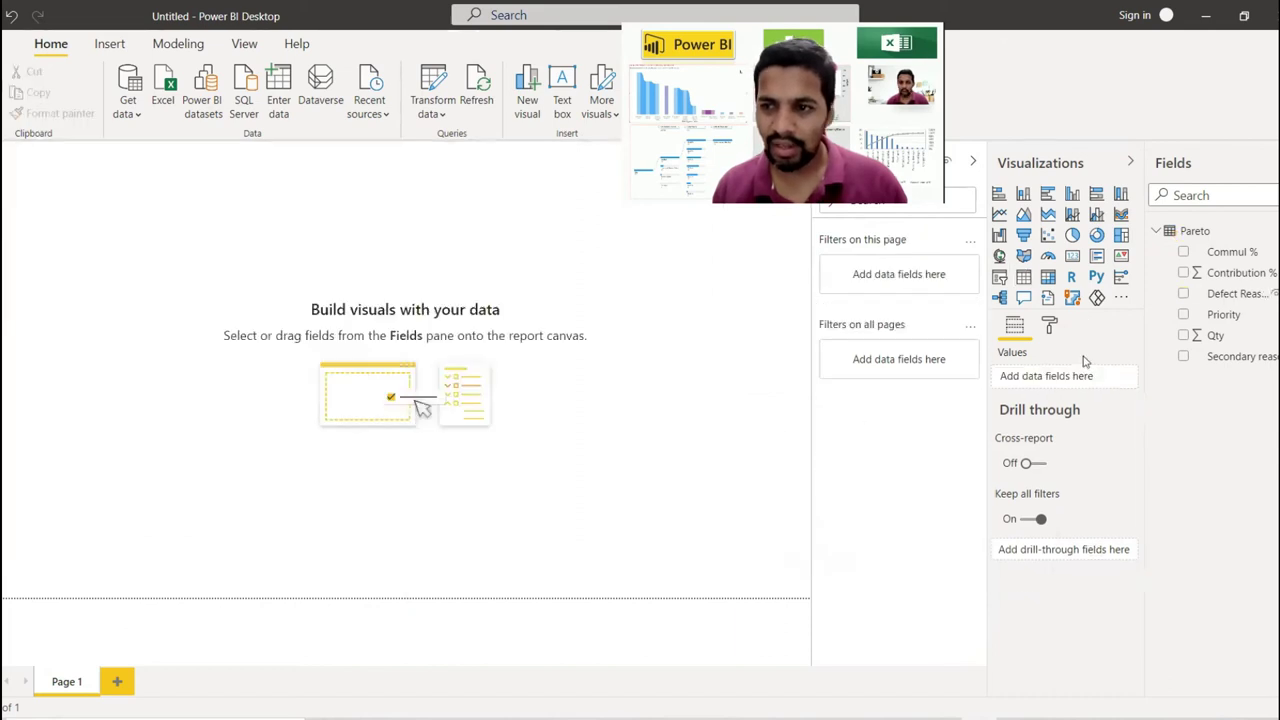
Create a ribbon chart of Qty by Defect Reasons - Laptop and enlarge it to fill most of the report page.
click(1183, 294)
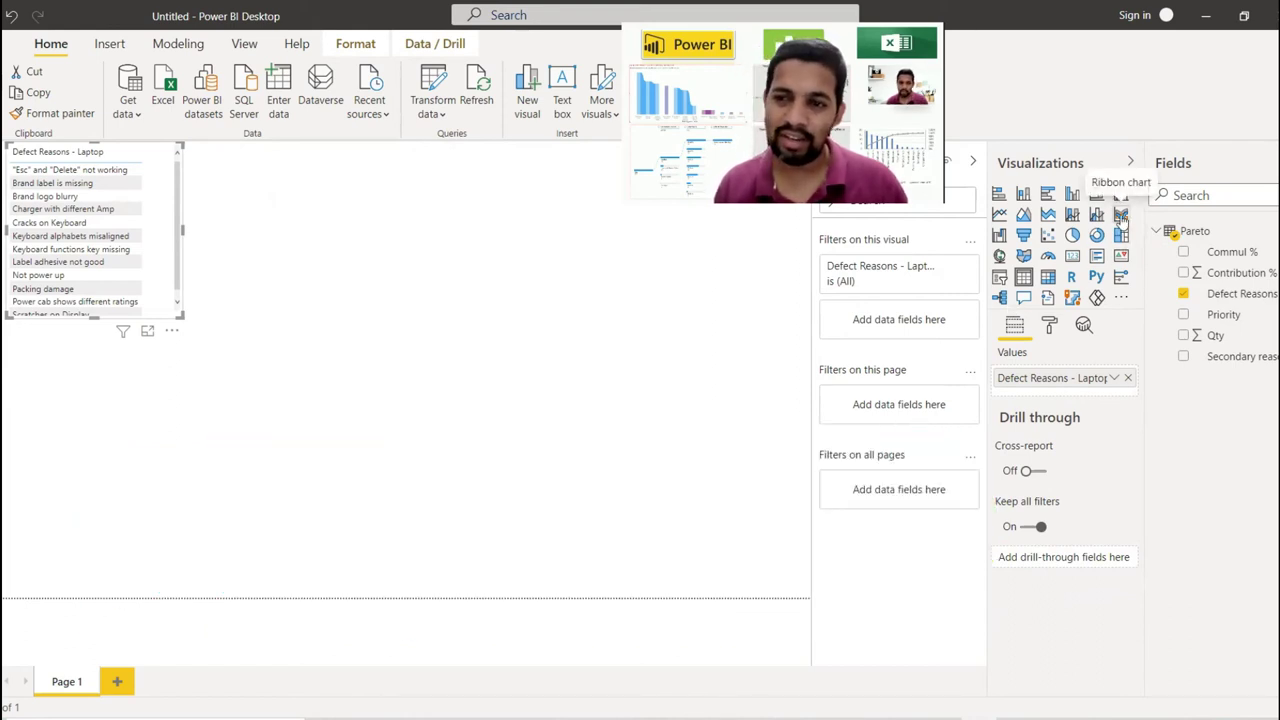
click(1121, 213)
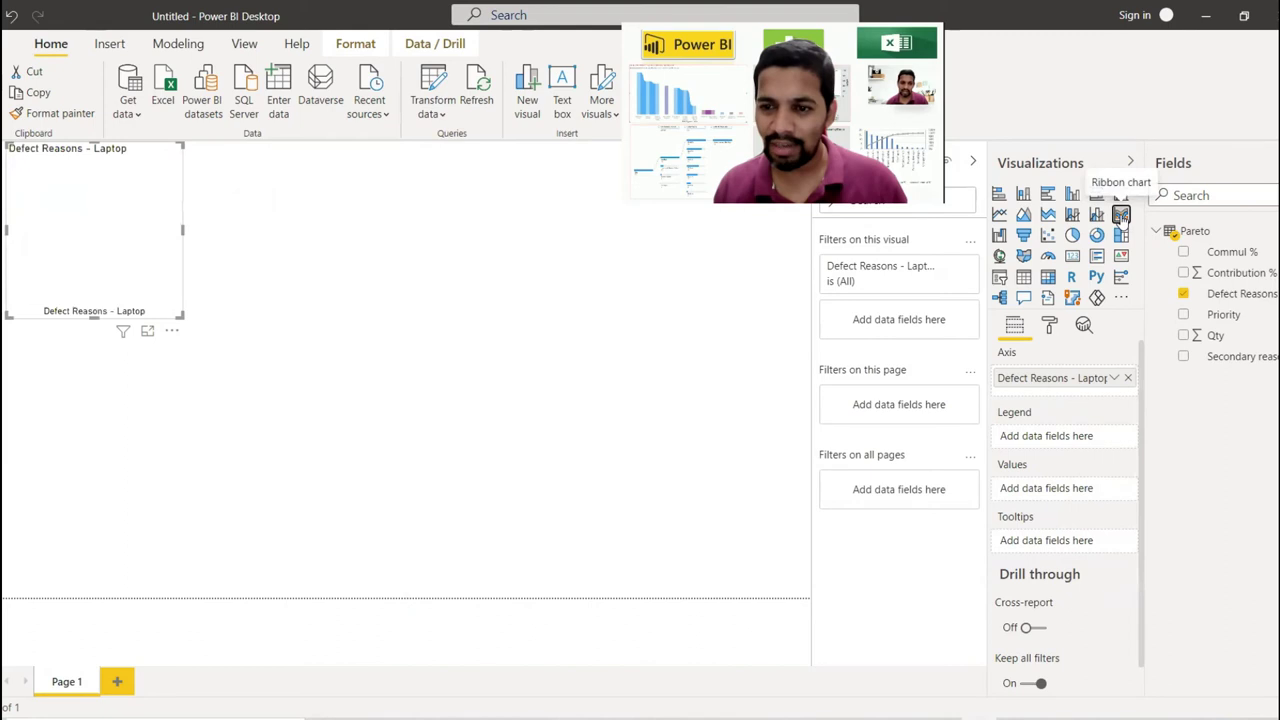
click(1184, 335)
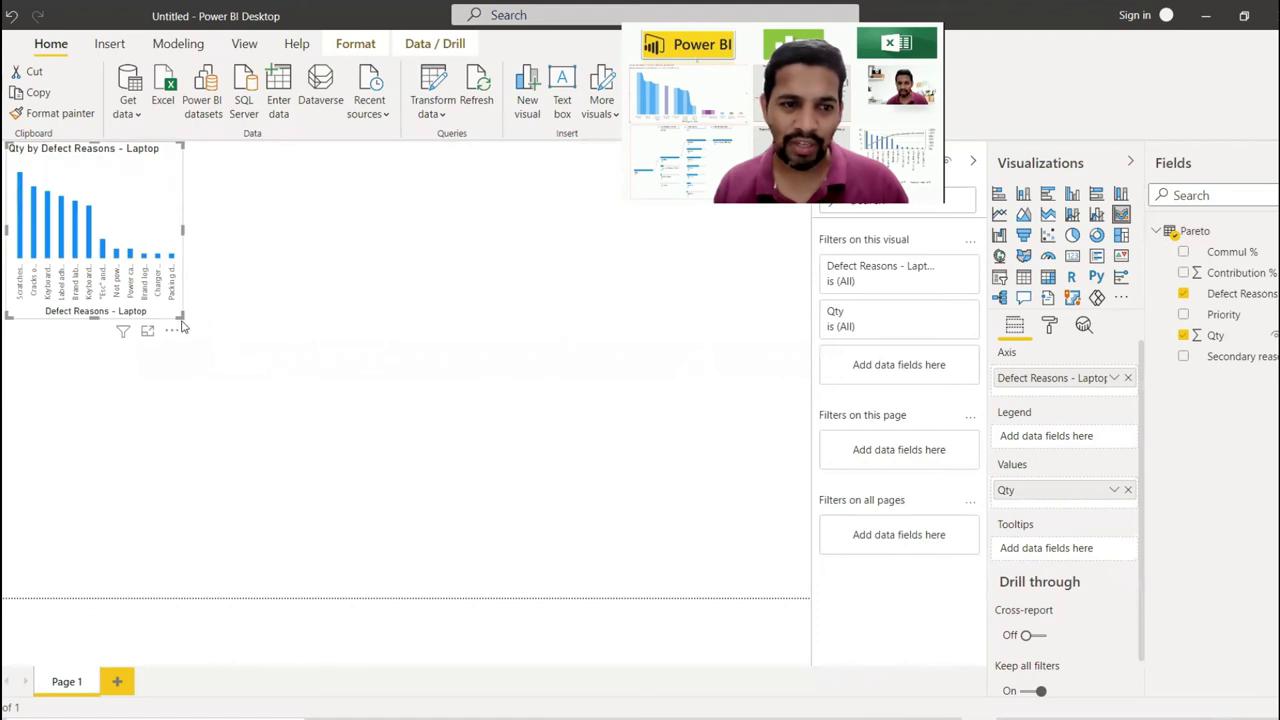
drag(178, 316, 768, 577)
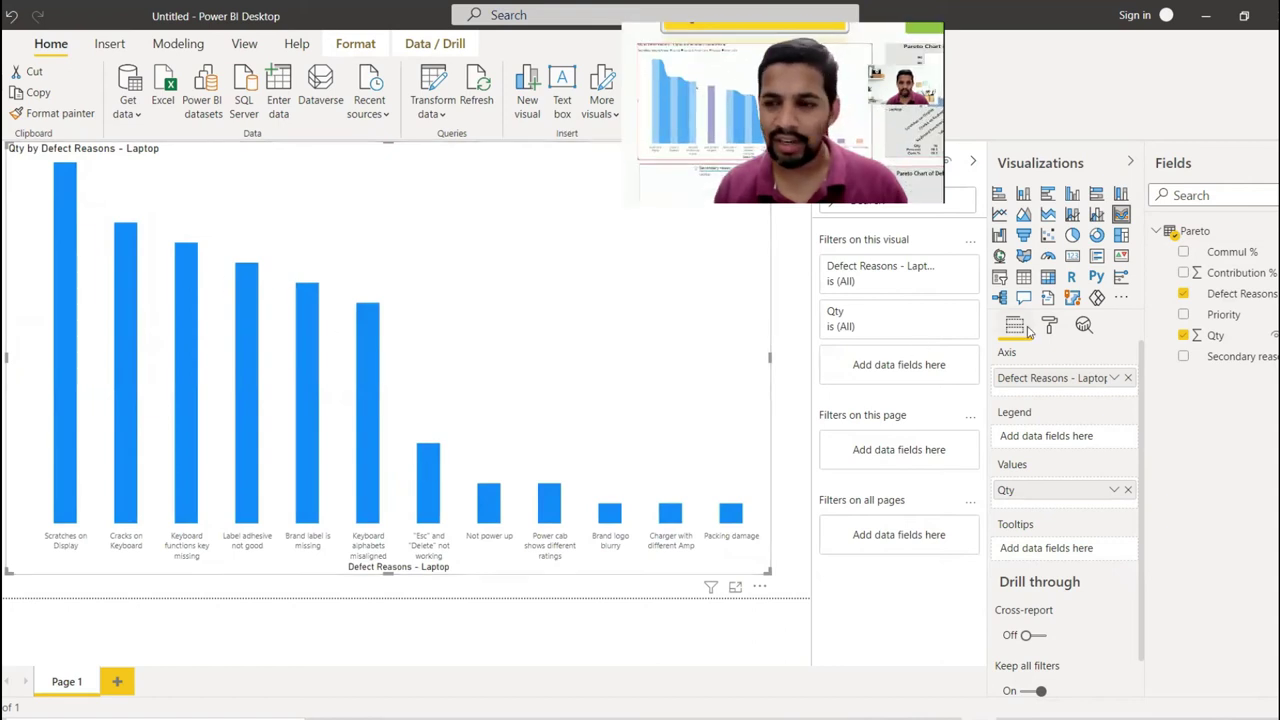
Add Secondary reasons/Group as the ribbon chart's legend, and try Contribution % as a tooltip field before removing it.
click(1183, 357)
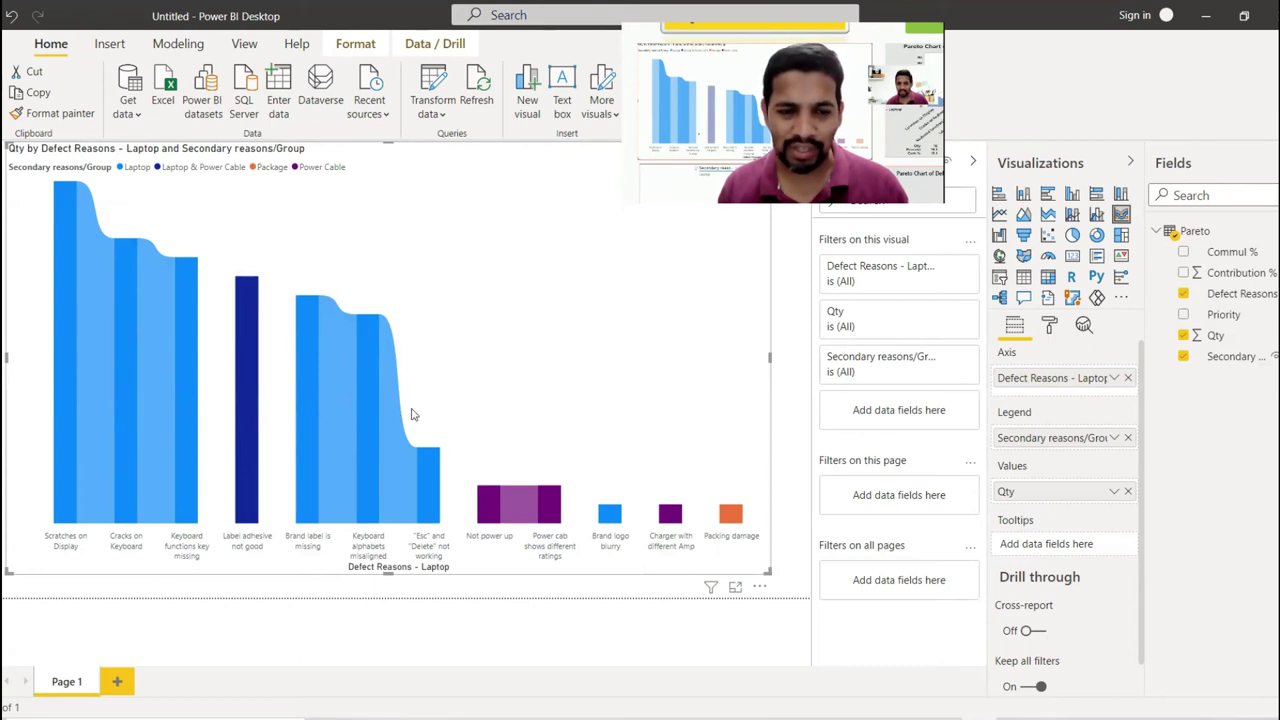
mouse_move(394, 415)
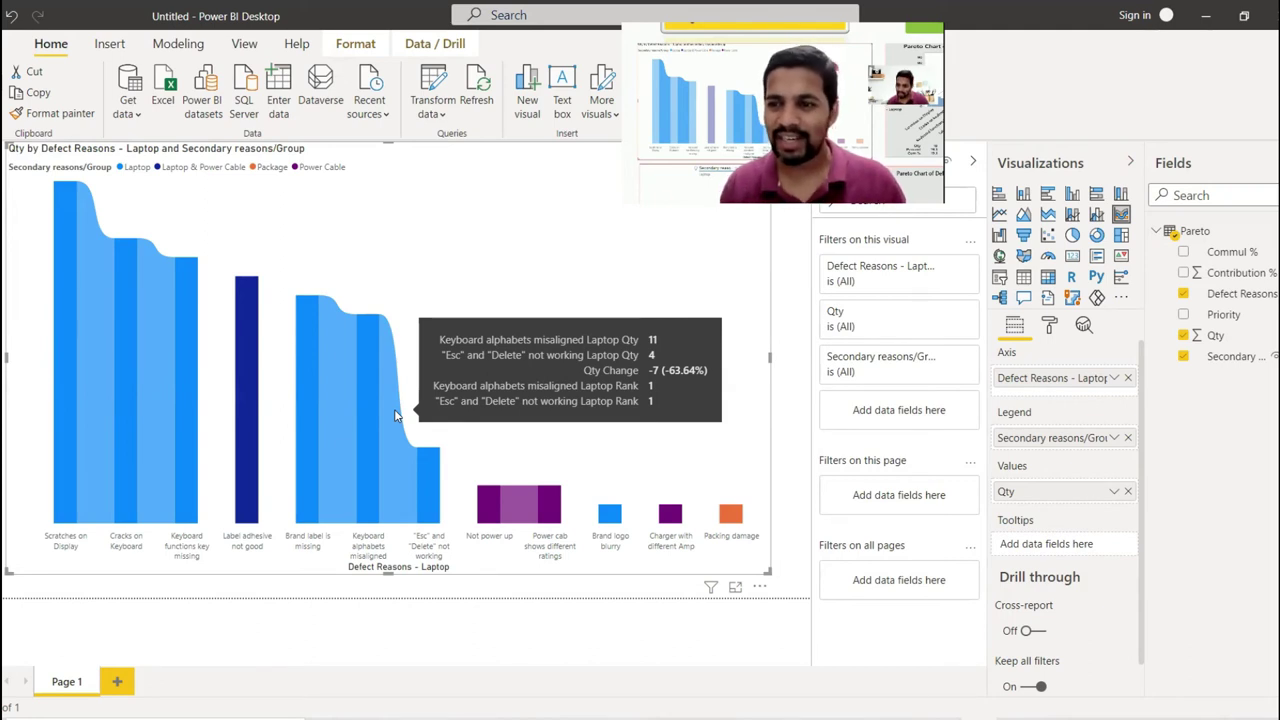
click(1184, 274)
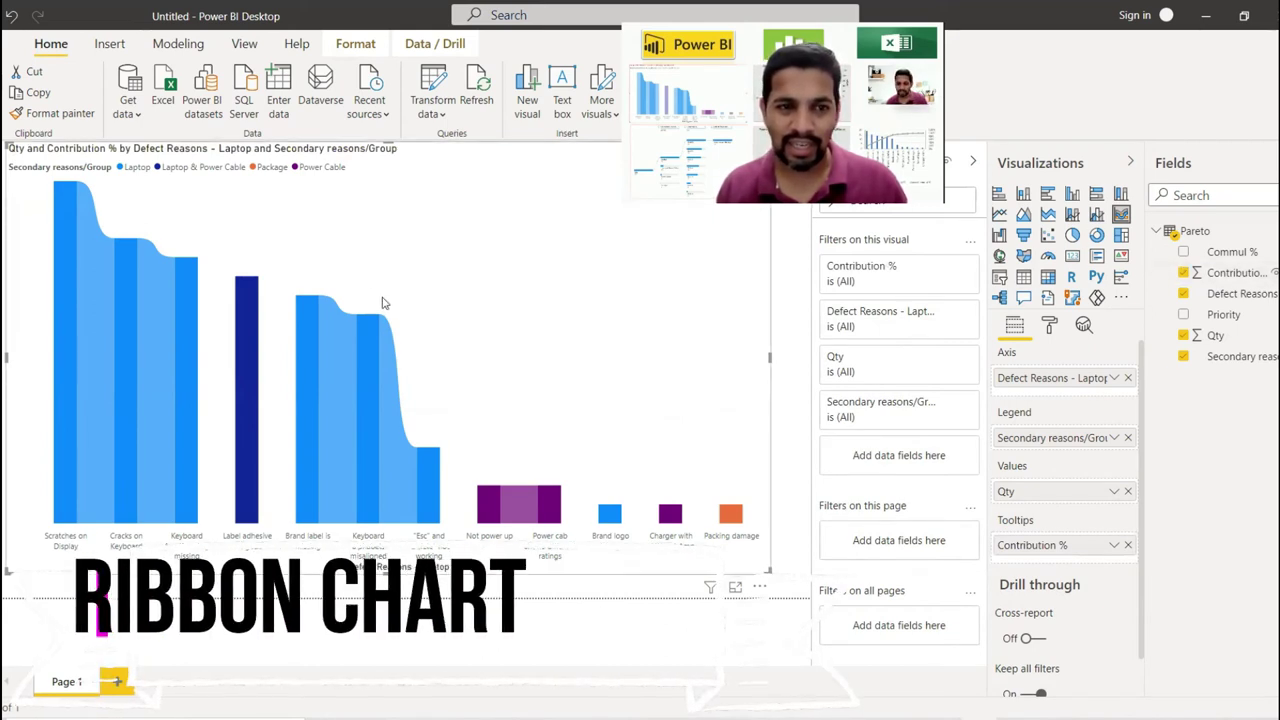
click(1184, 273)
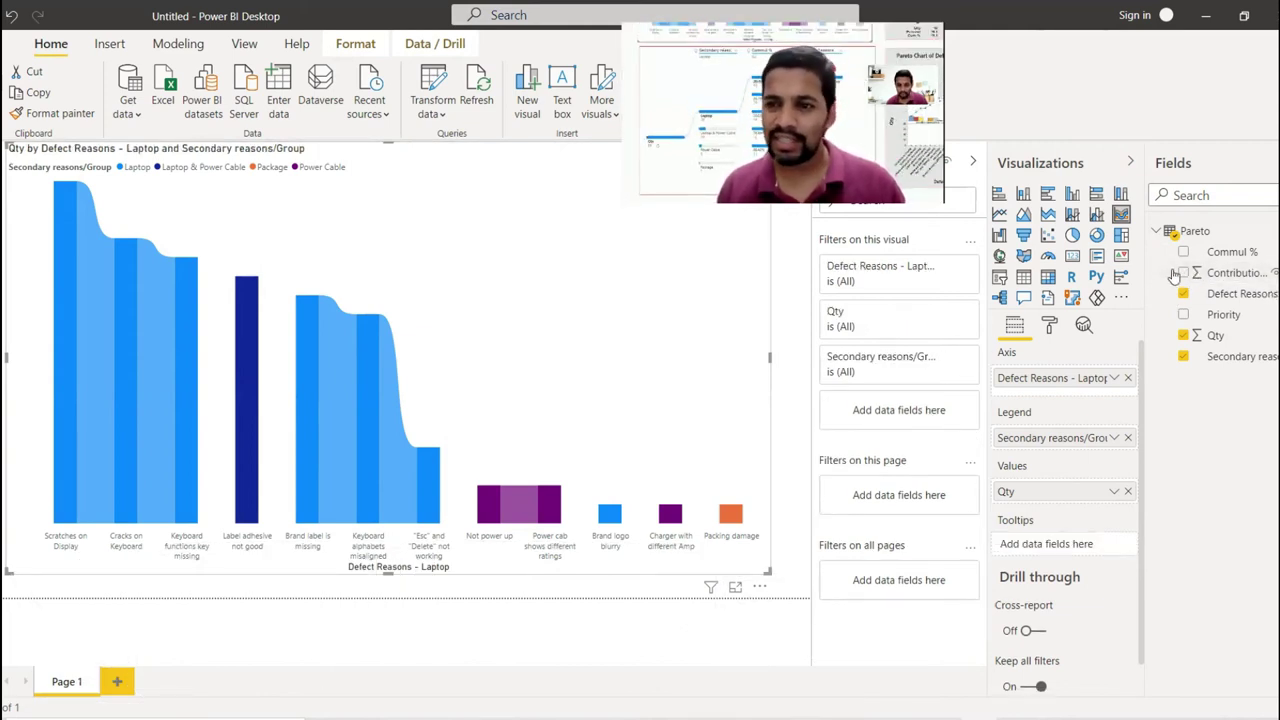
Convert the ribbon chart into a decomposition tree, splitting Qty by Secondary reasons/Group and Laptop by Defect Reasons - Laptop.
click(998, 300)
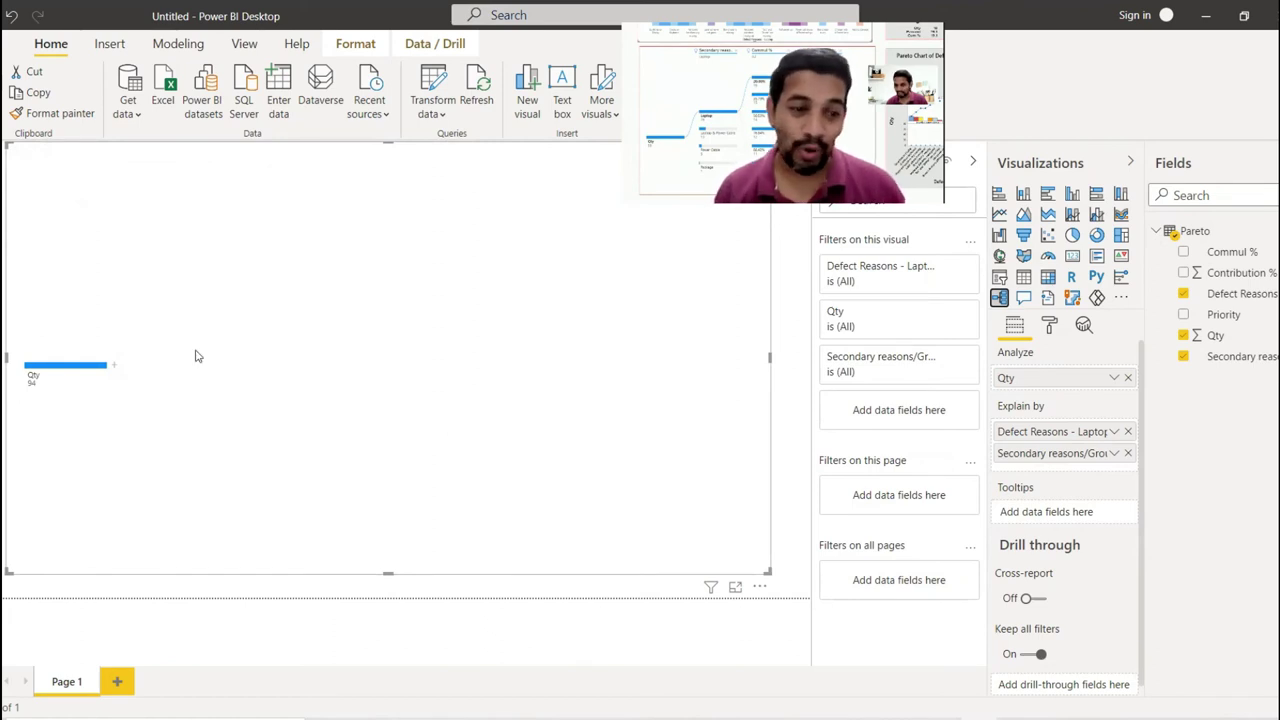
click(113, 366)
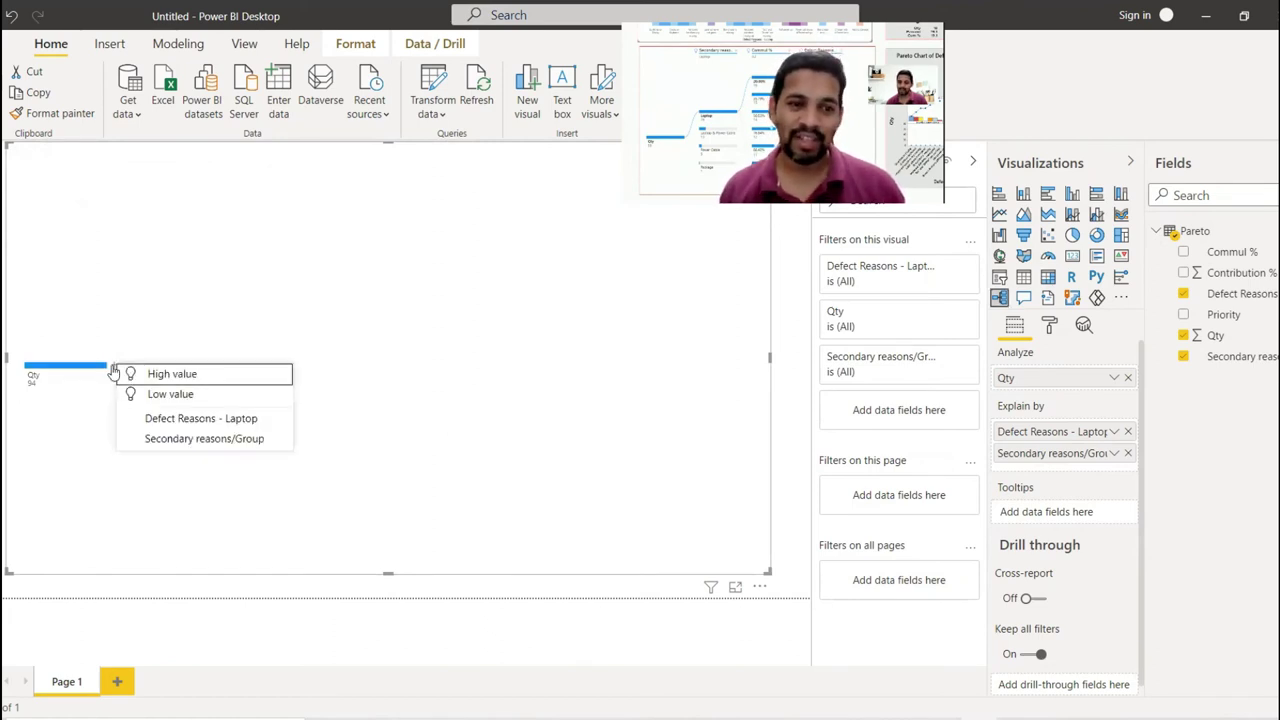
click(235, 446)
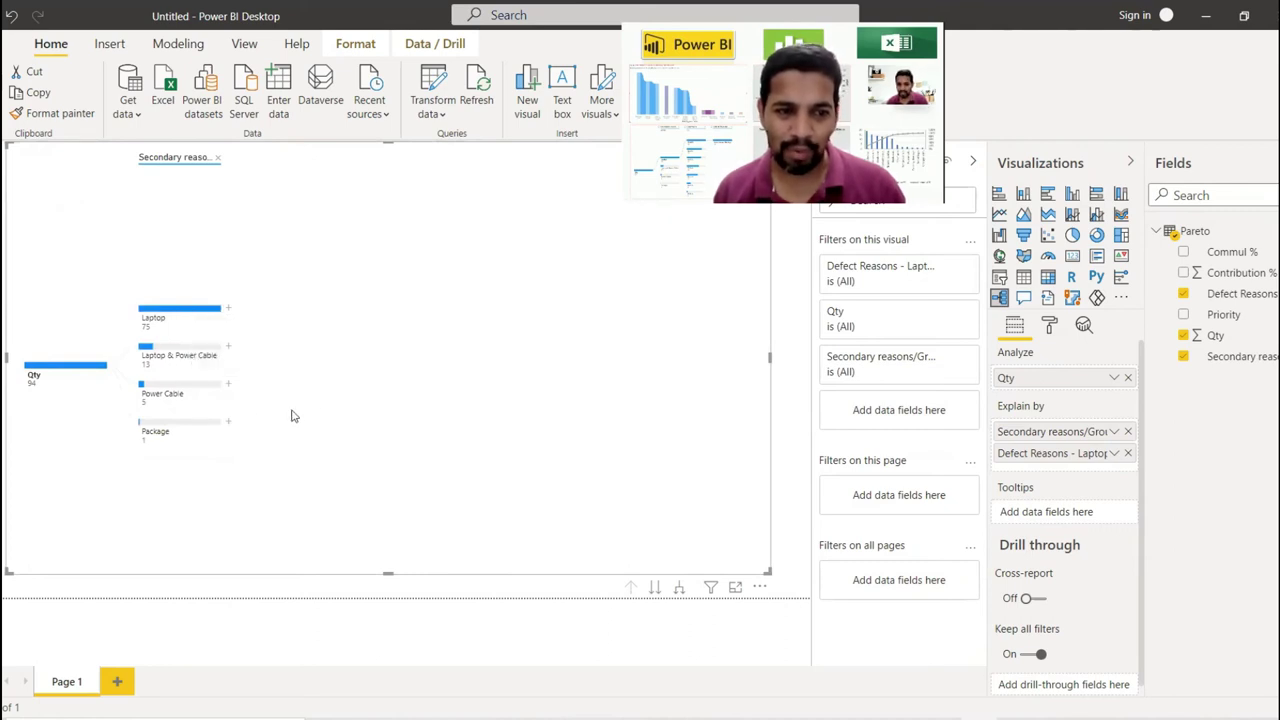
click(229, 313)
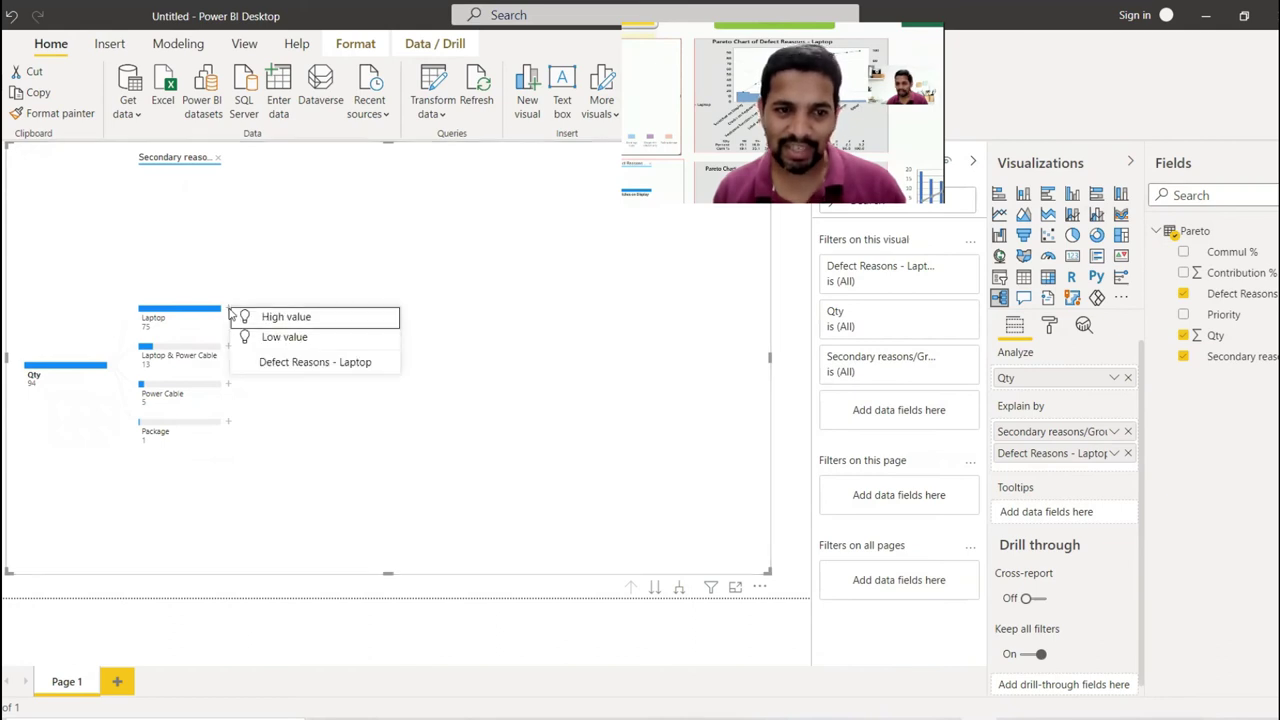
click(290, 363)
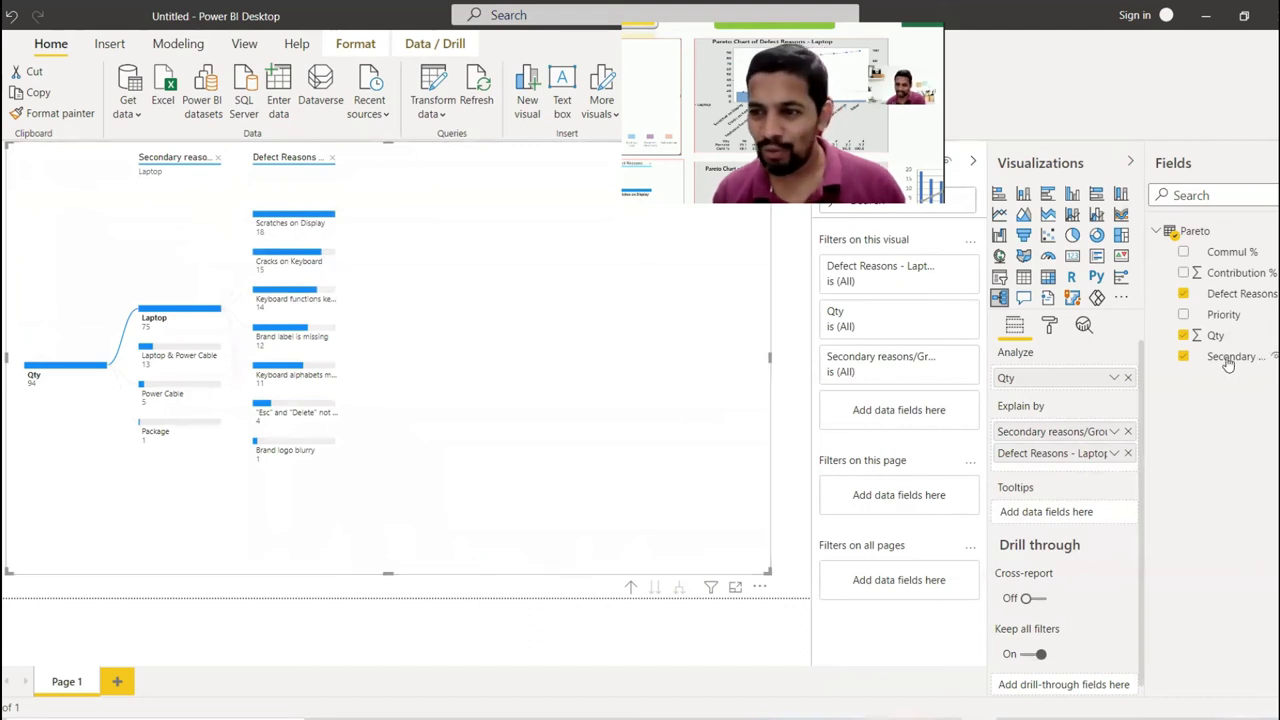
Add Contribution % as a tooltip and Commul % as an explain-by field, and split Scratches on Display by Commul %.
click(1184, 273)
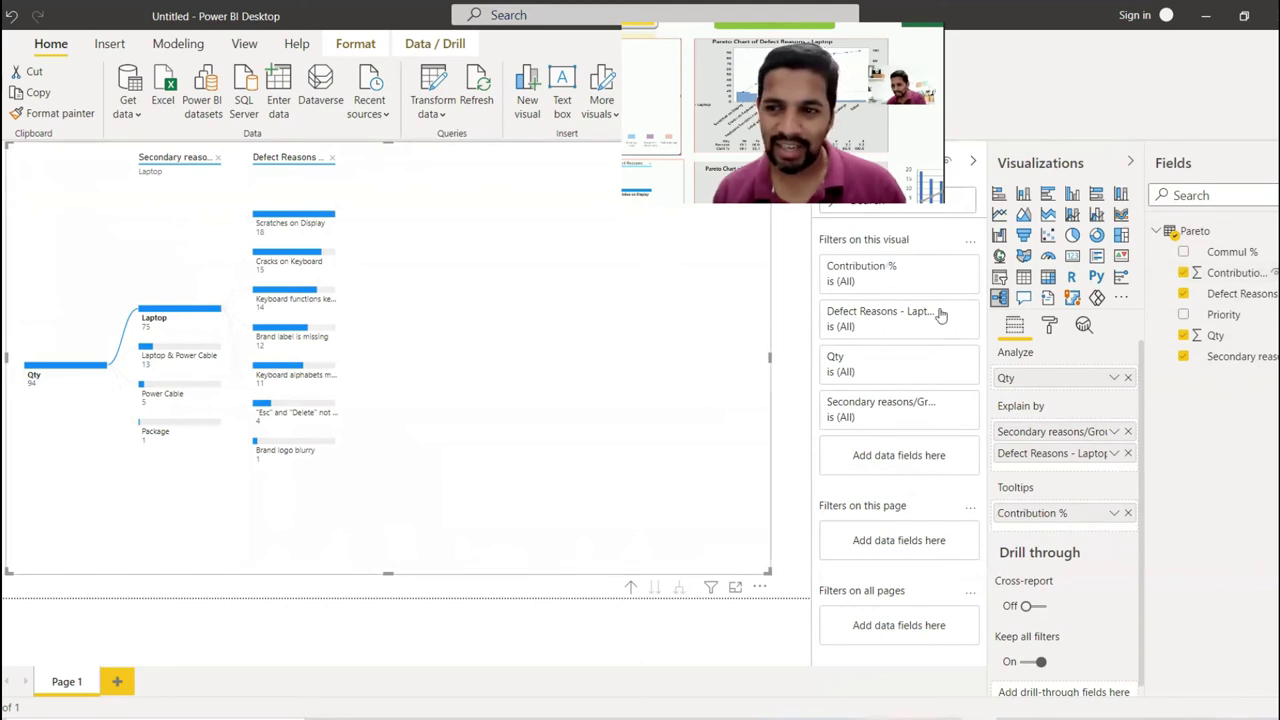
click(1183, 252)
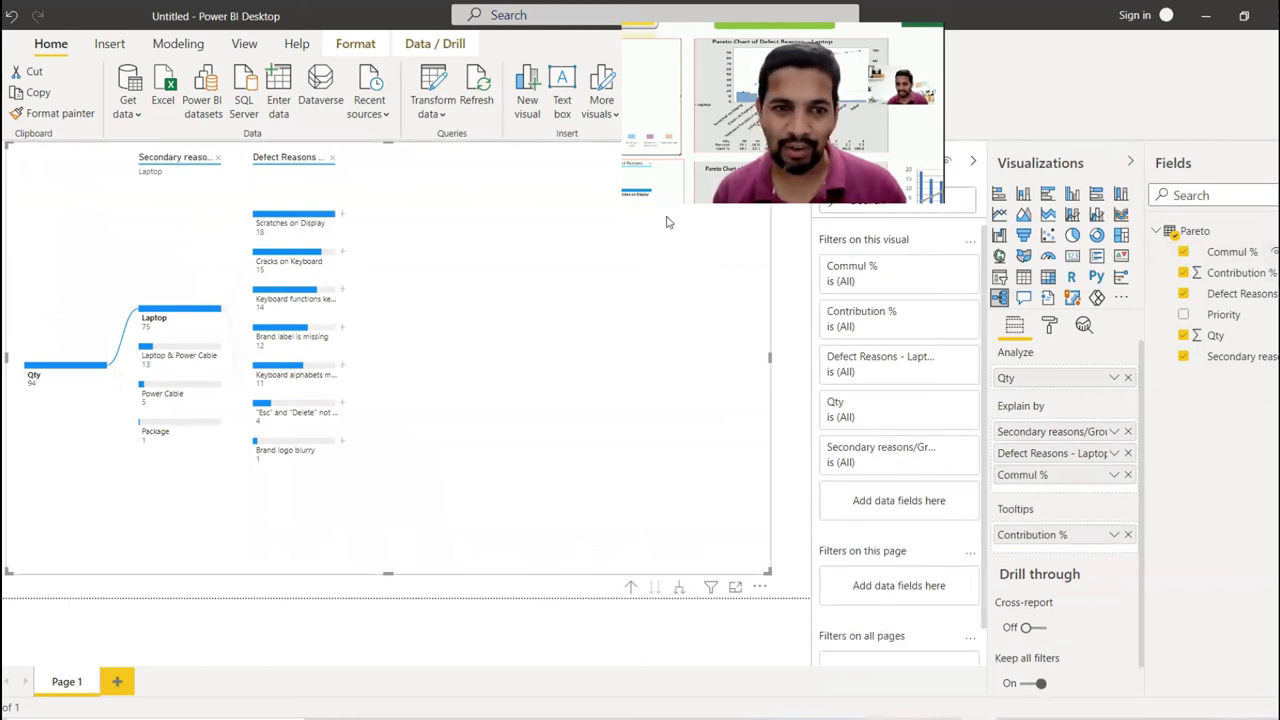
click(341, 215)
click(380, 267)
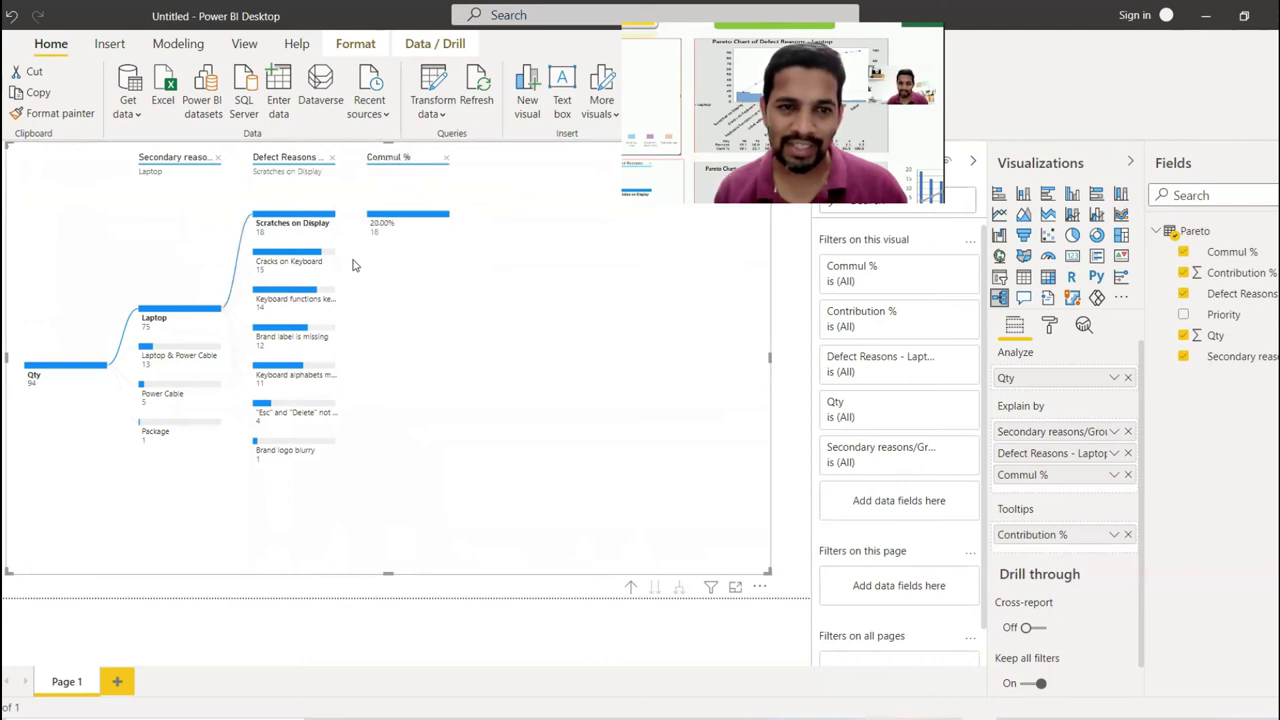
Show the Commul % branch for Cracks on Keyboard, and try Priority as an explain-by field before removing it.
click(306, 261)
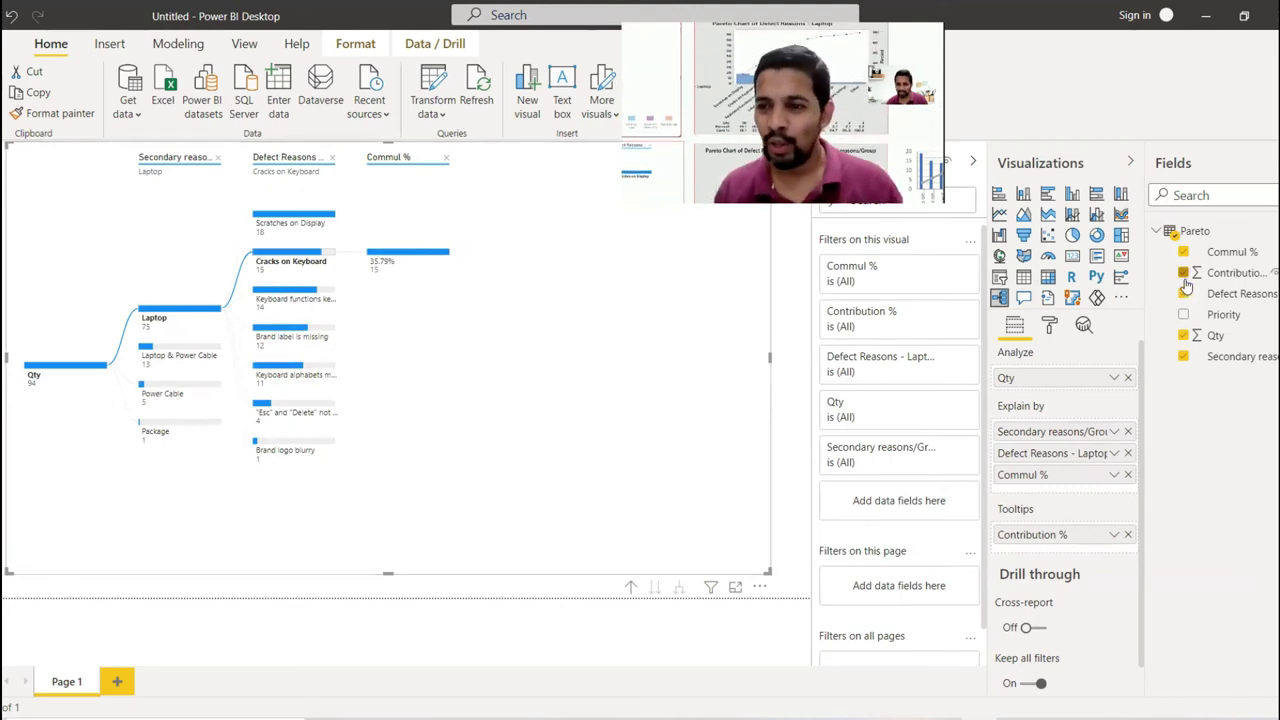
click(1185, 315)
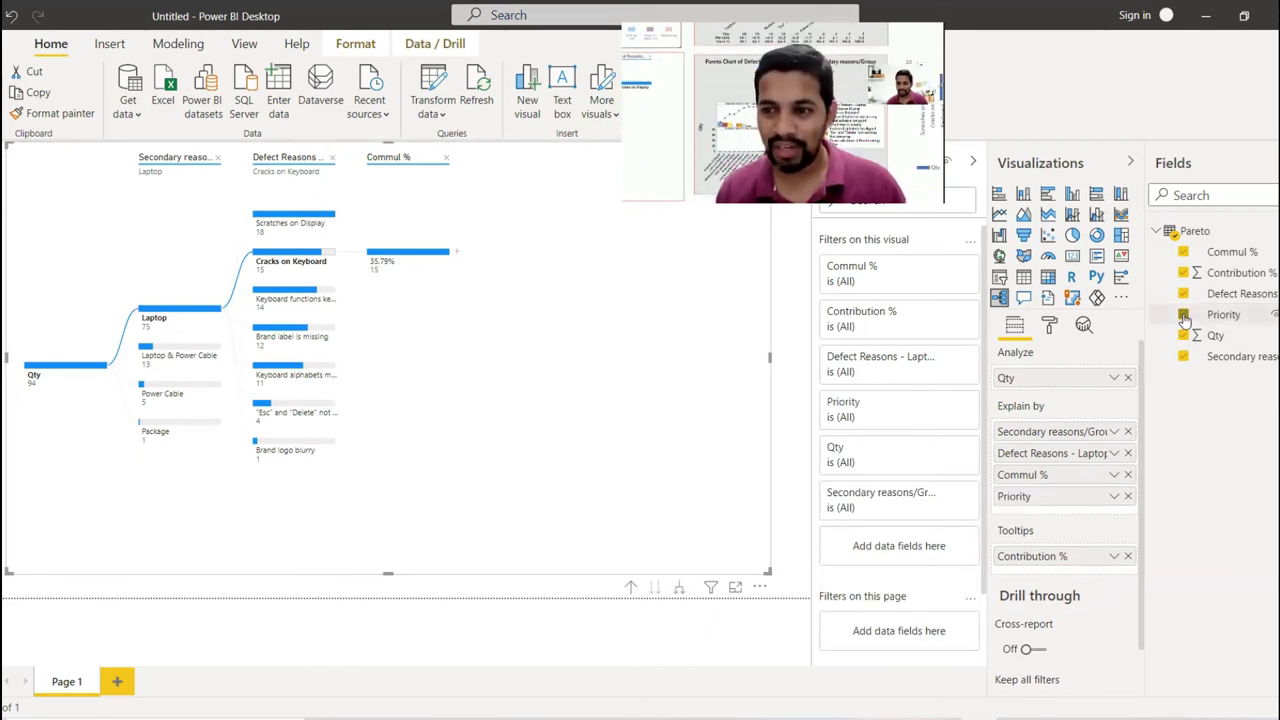
click(1184, 316)
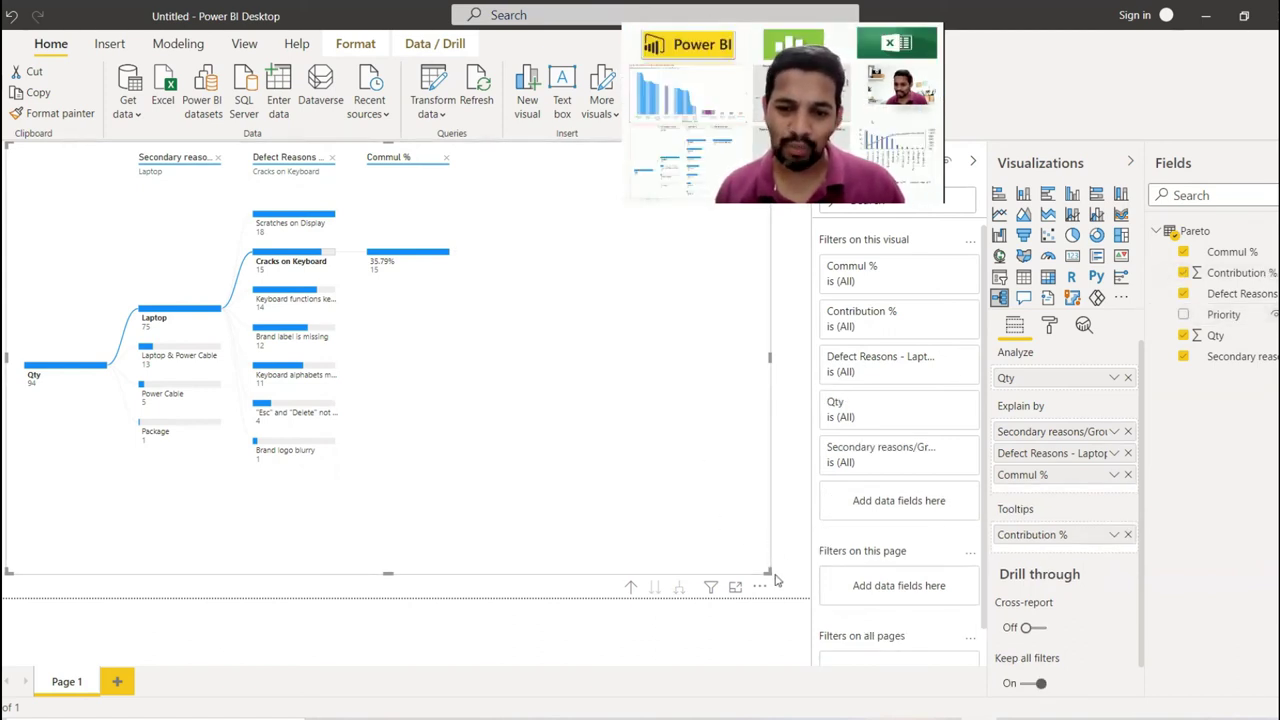
Shrink the decomposition tree and remove it from the report page.
drag(766, 570, 480, 478)
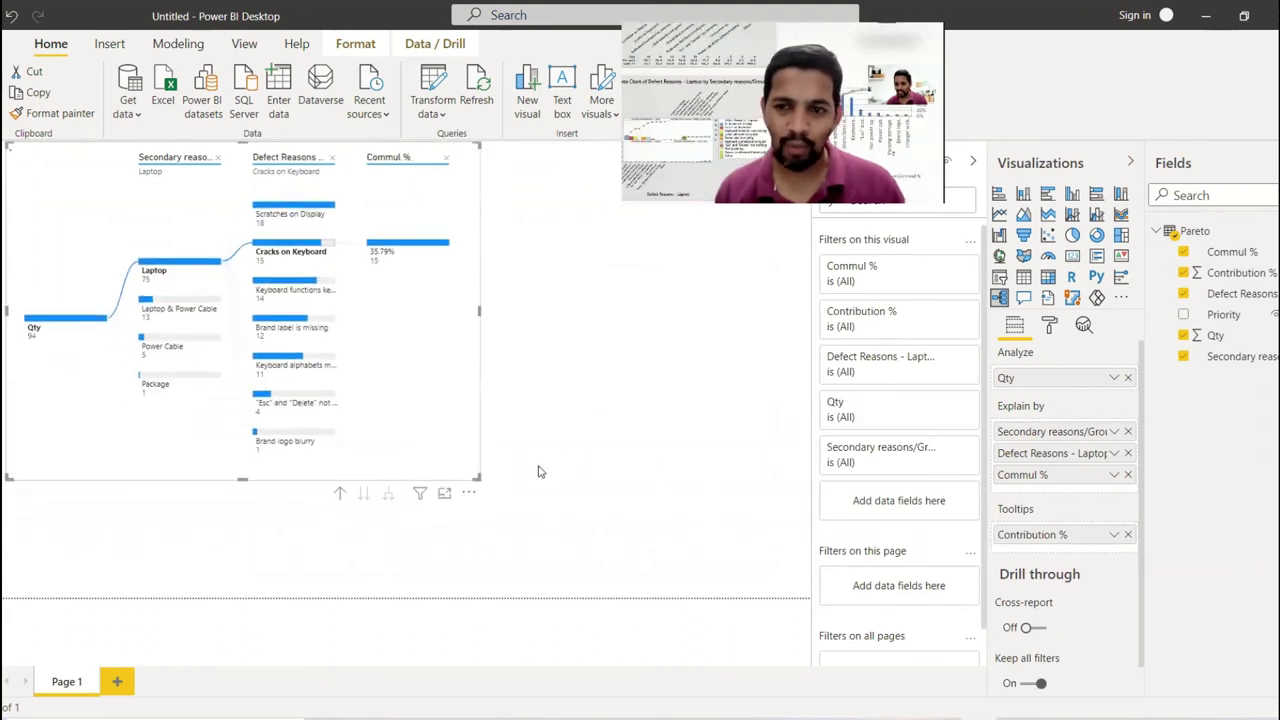
click(469, 493)
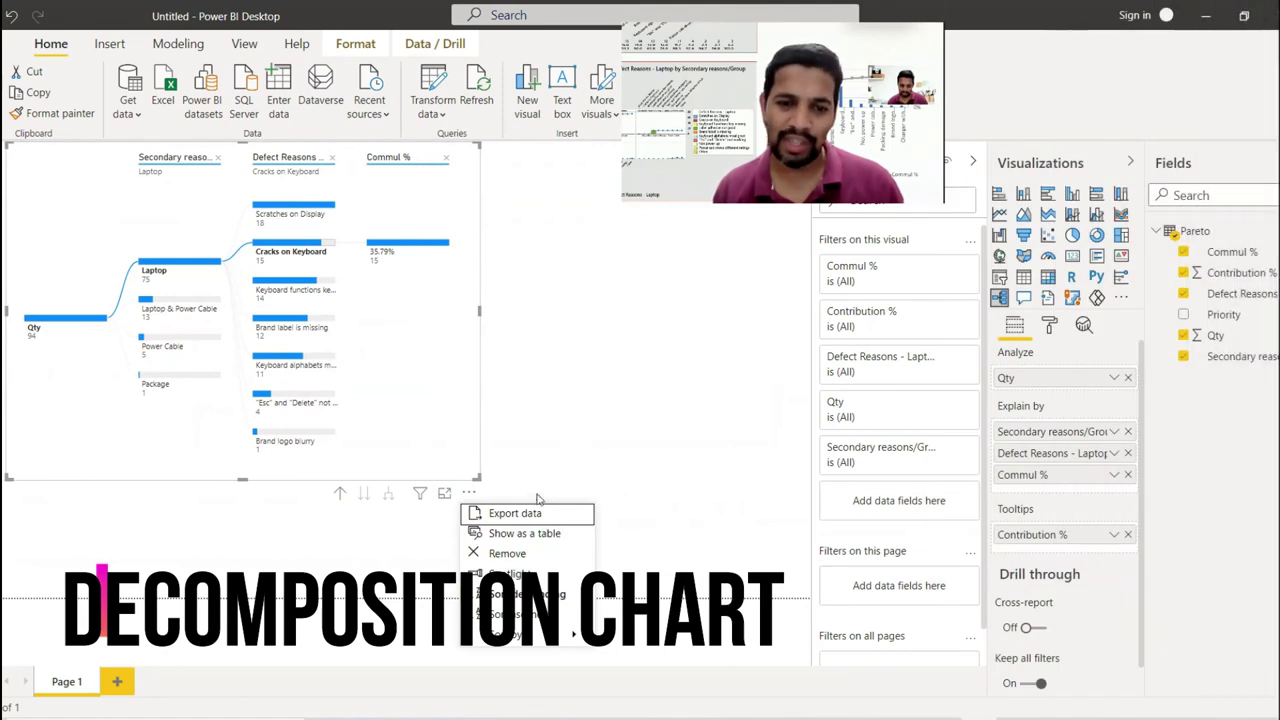
click(469, 493)
click(469, 493)
click(518, 558)
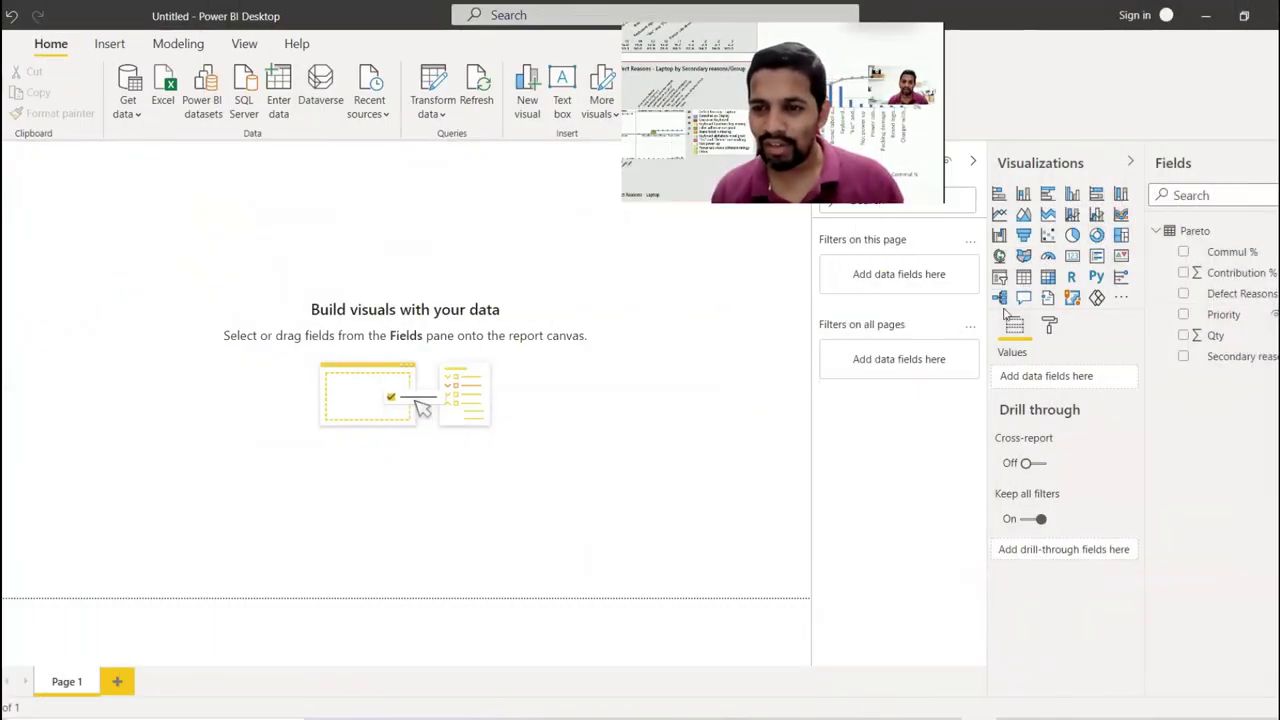
Insert a new empty decomposition tree and enlarge it to fill most of the report page.
click(1000, 298)
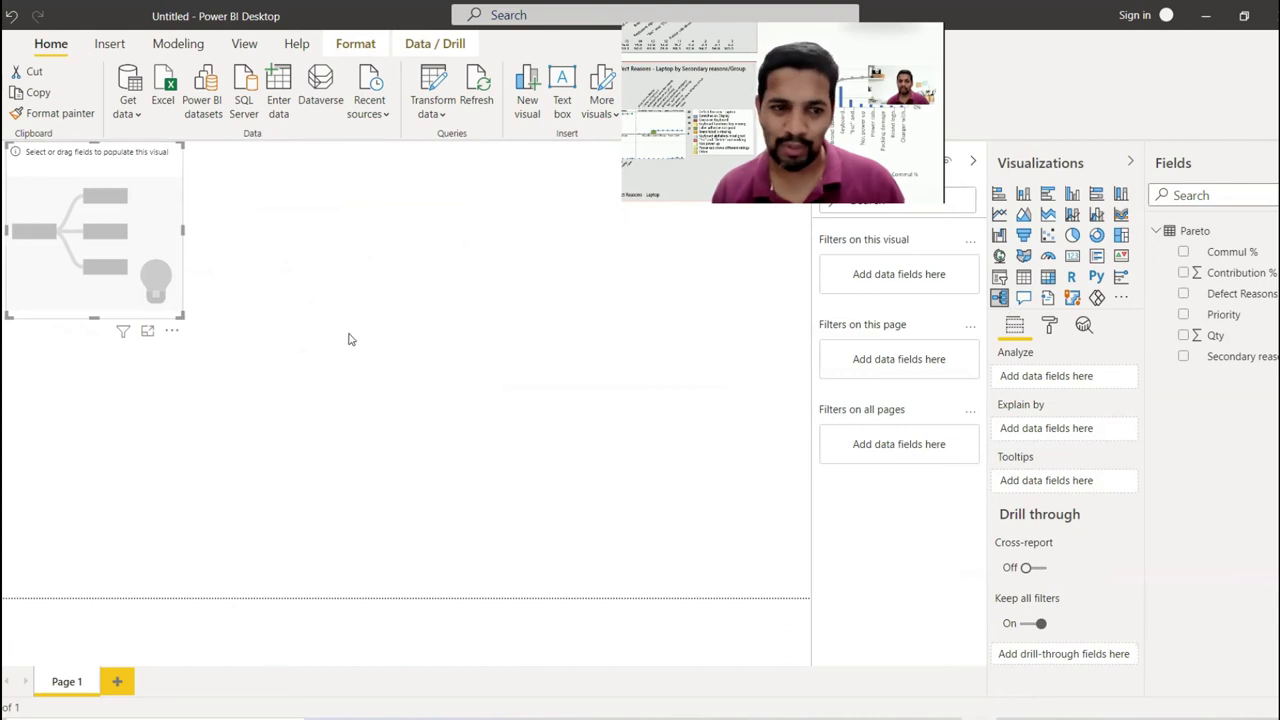
drag(180, 316, 706, 586)
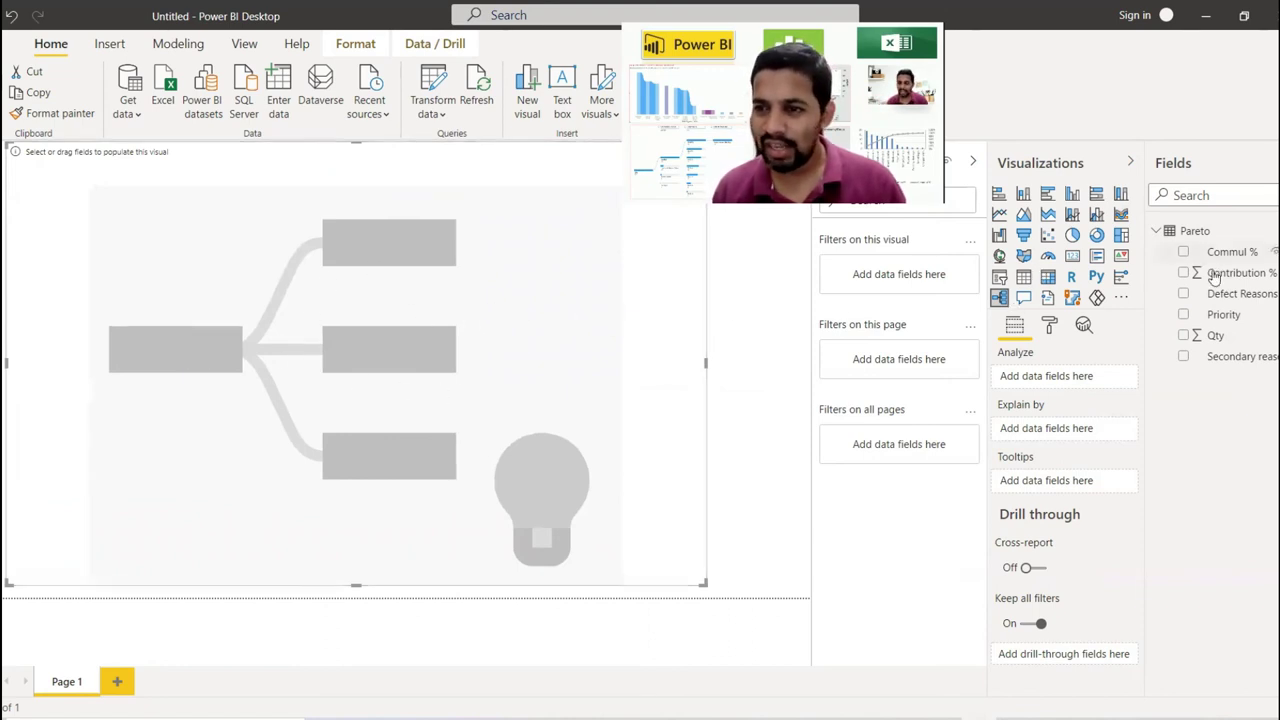
click(1184, 294)
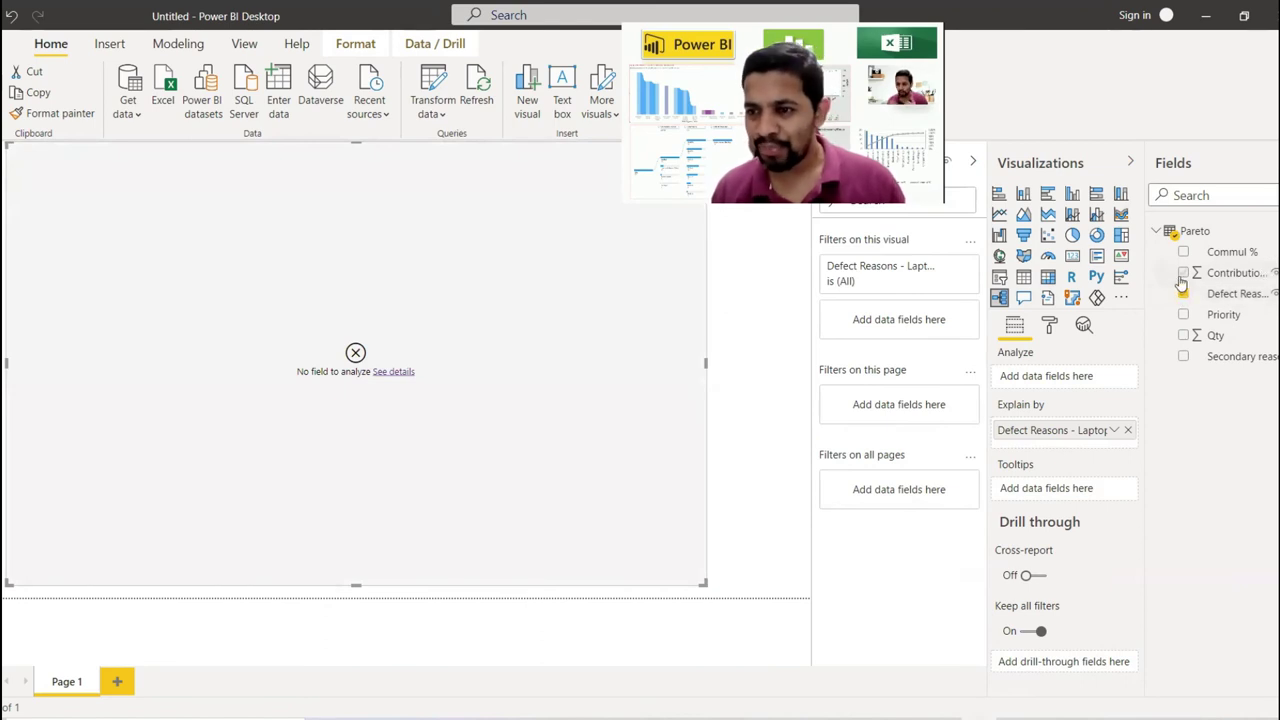
click(1183, 337)
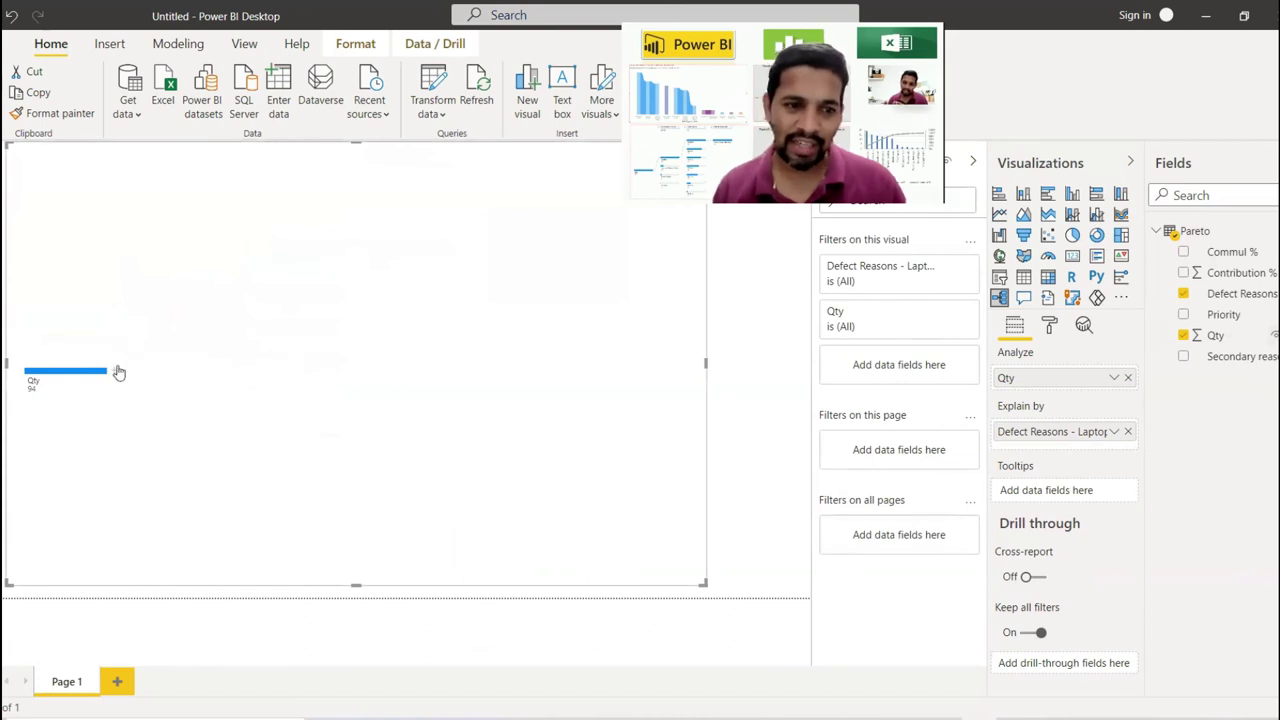
click(117, 374)
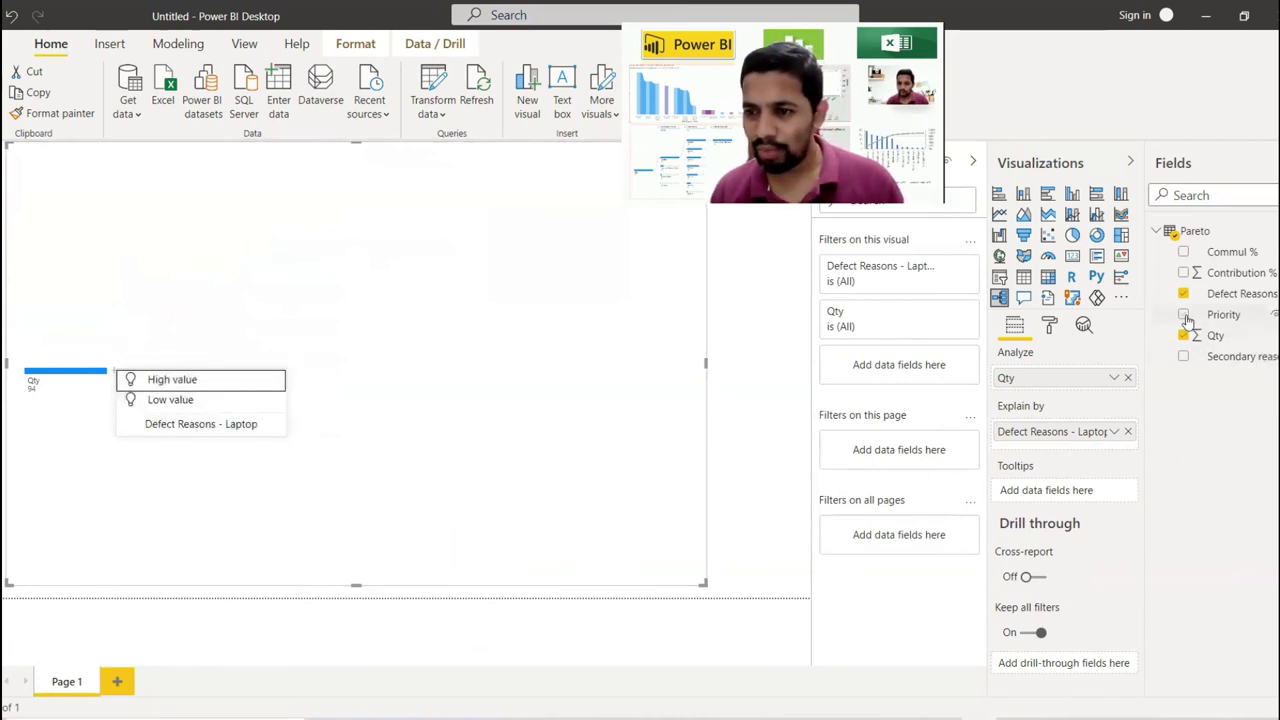
click(375, 279)
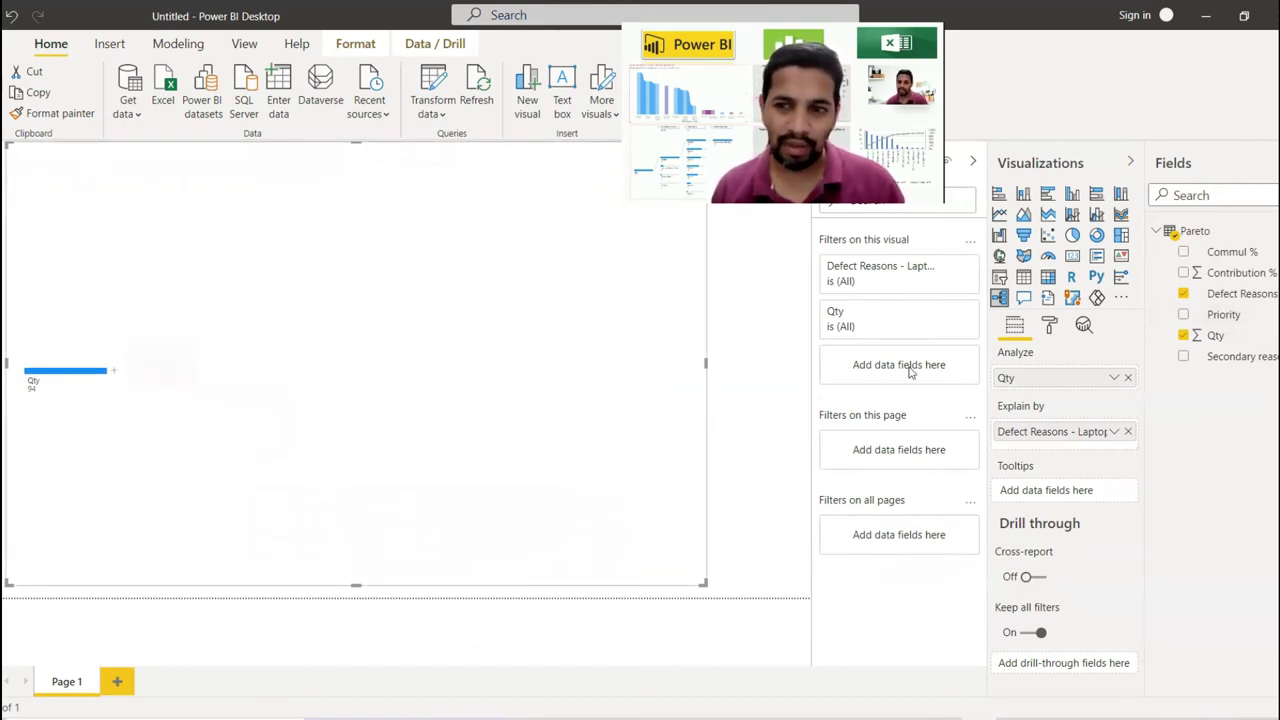
click(1183, 293)
click(1183, 337)
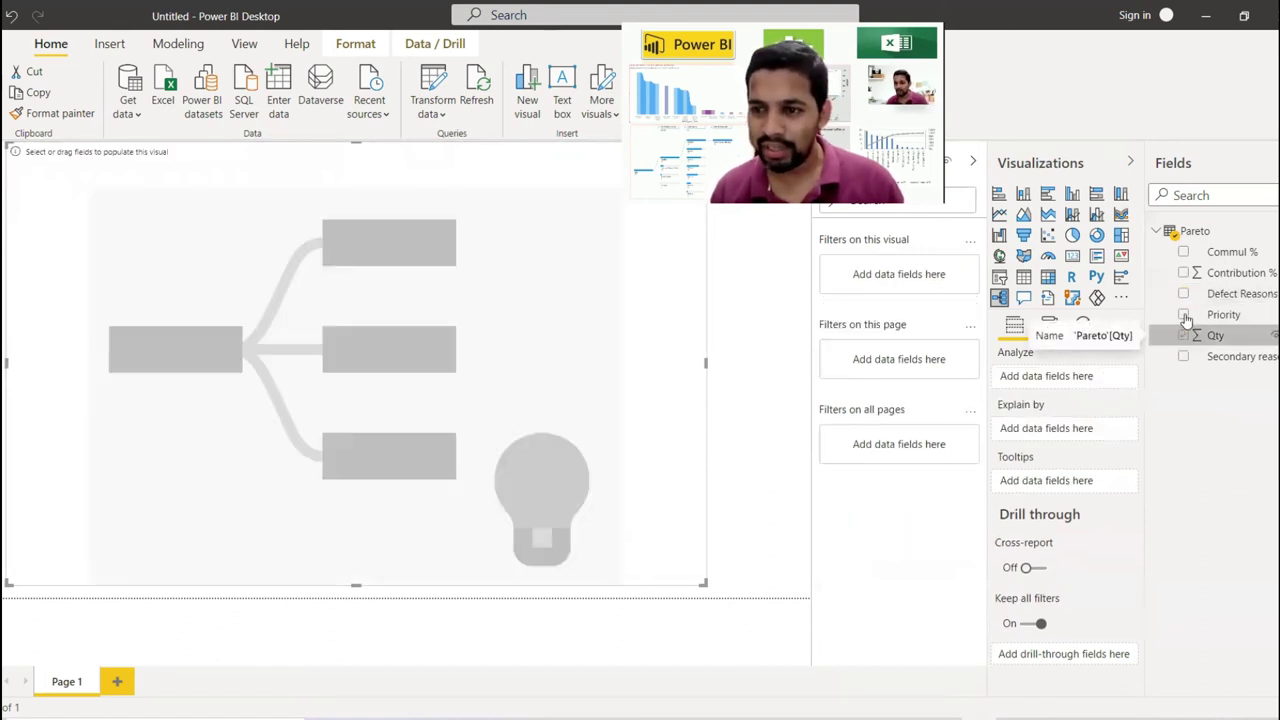
Set the tree to analyze Qty, explained by Priority and Defect Reasons - Laptop, and split Qty by Priority.
click(1183, 314)
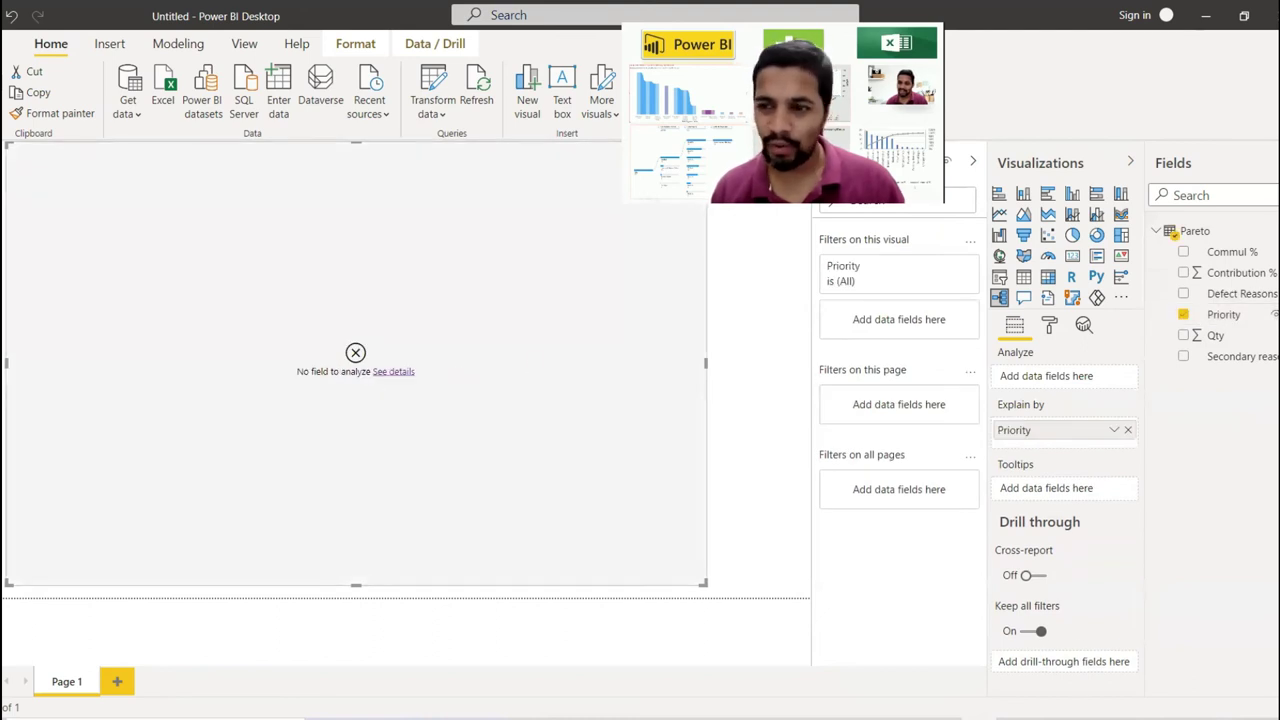
click(1183, 294)
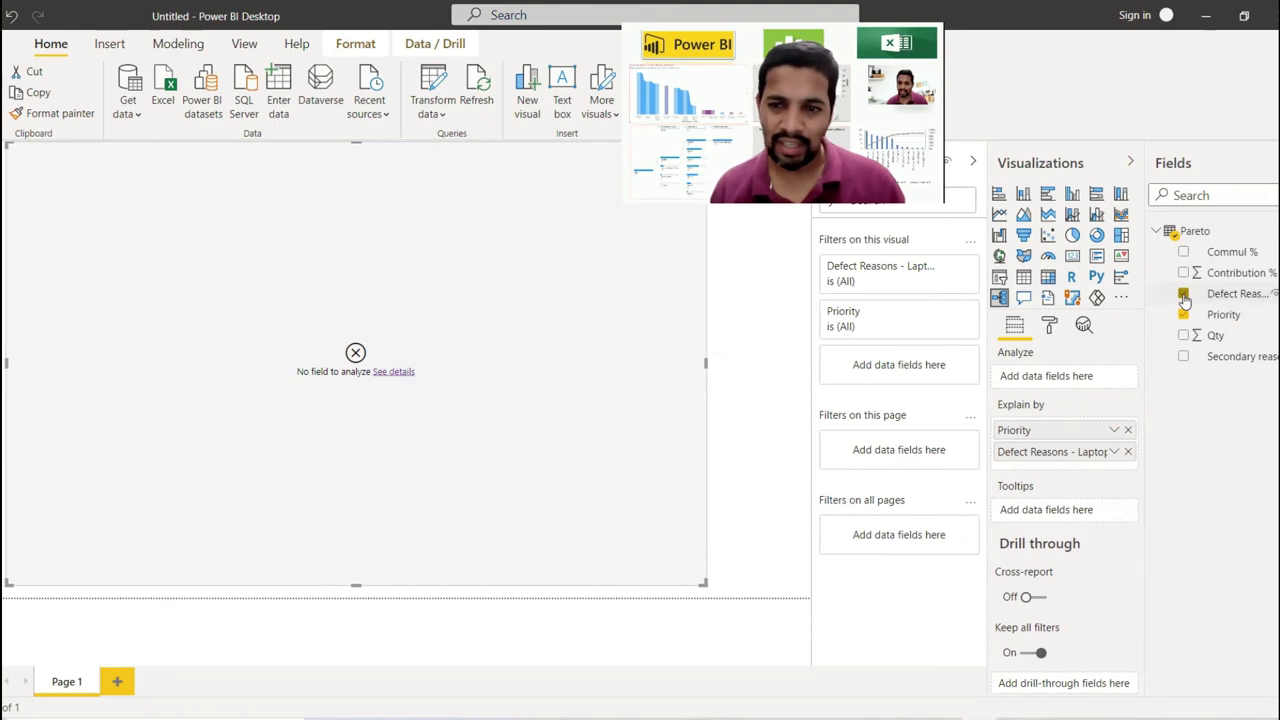
click(1184, 336)
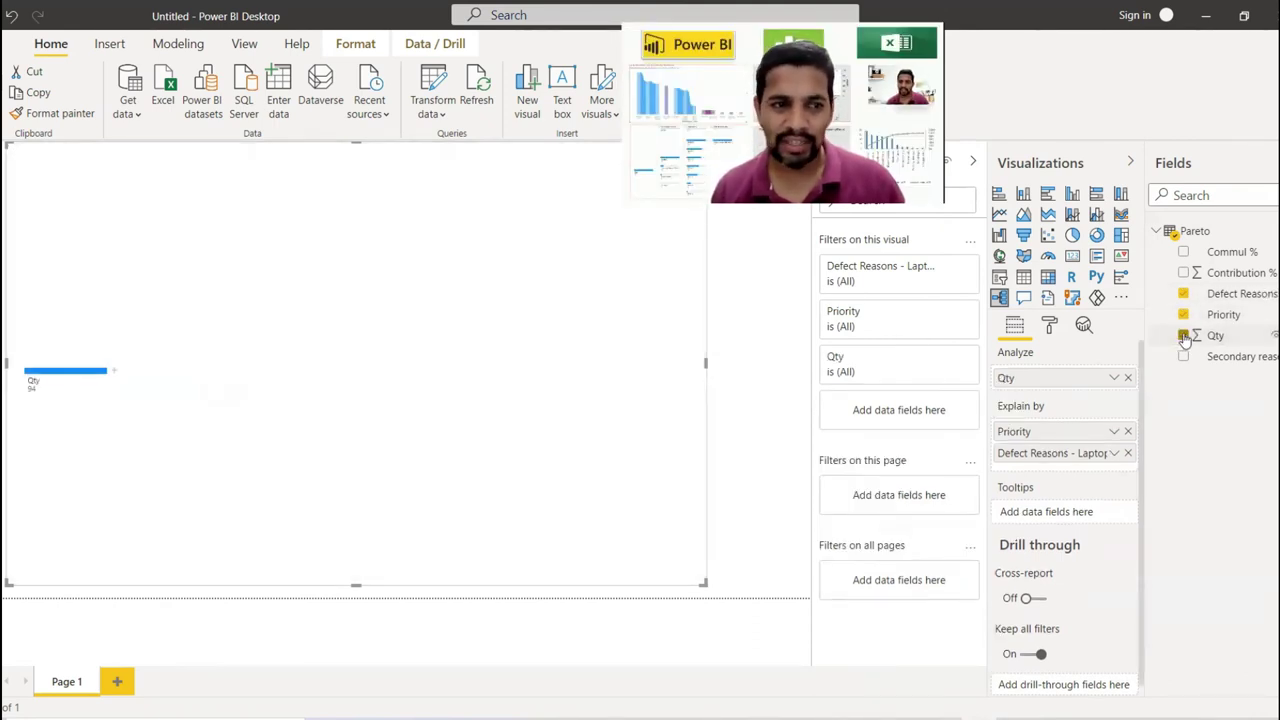
click(116, 375)
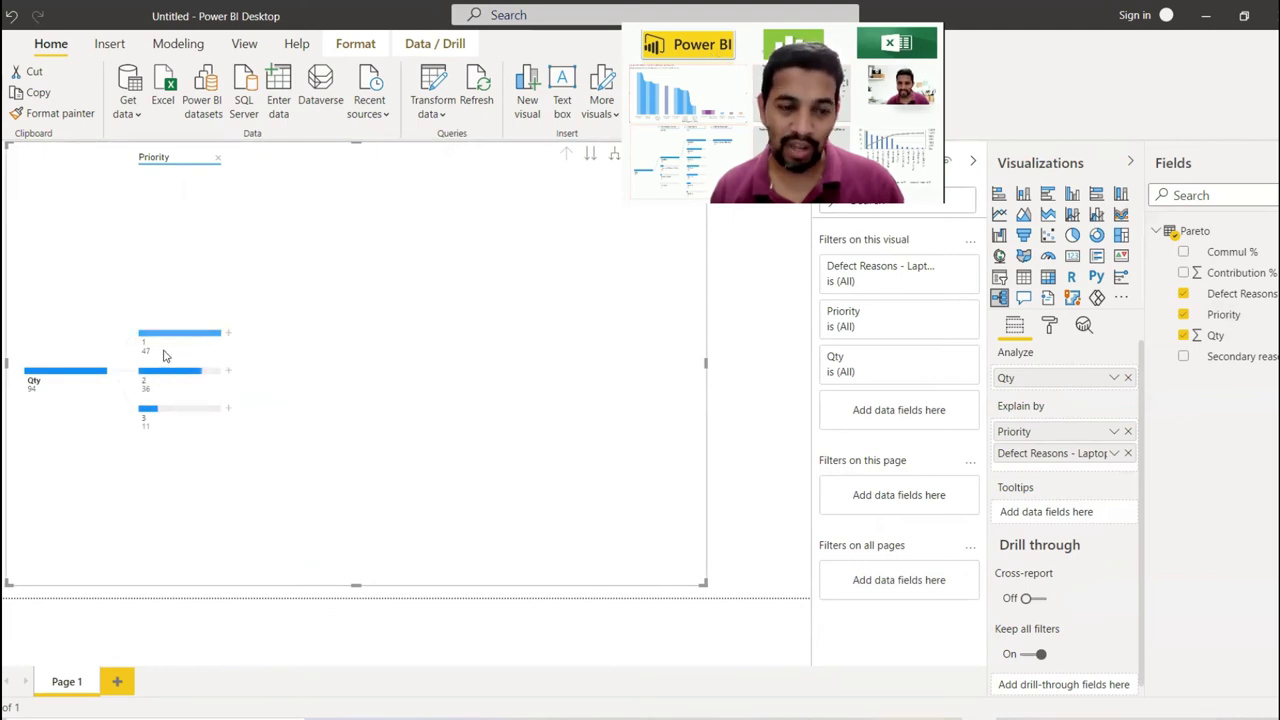
Check the Qty of priorities 1 and 2 in the tree, and split priority 1 by Defect Reasons - Laptop.
mouse_move(170, 358)
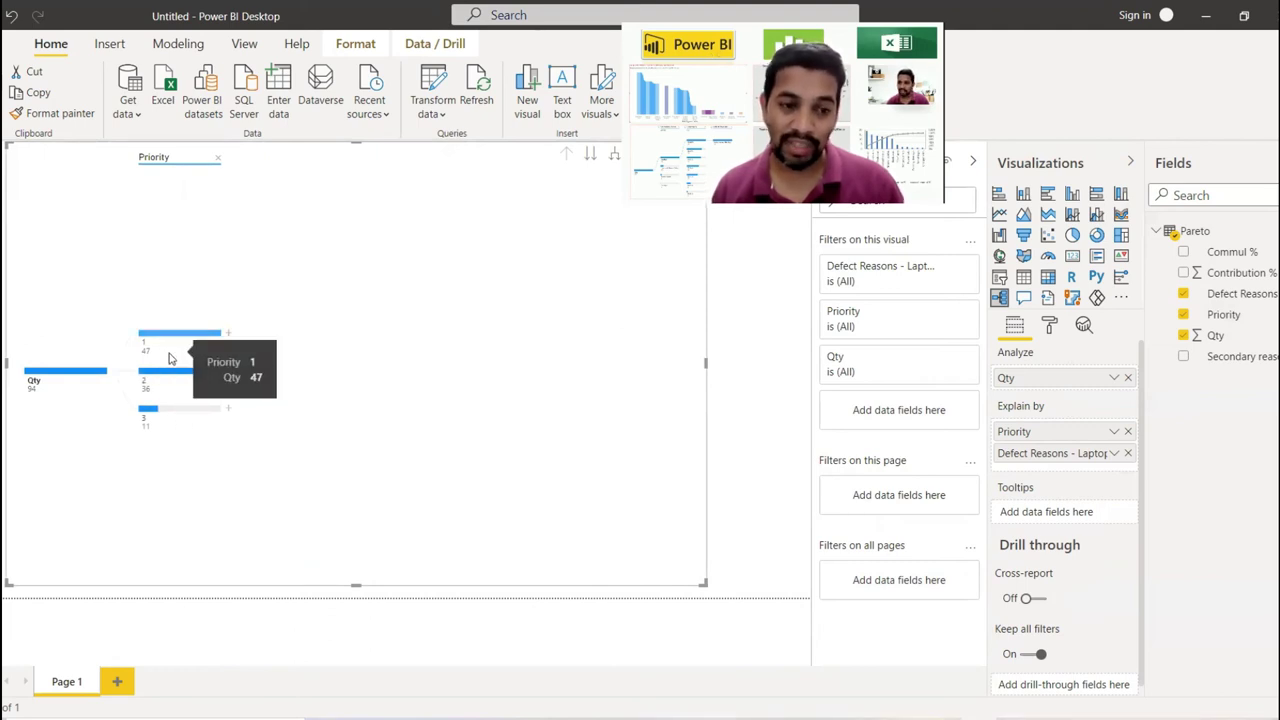
mouse_move(166, 393)
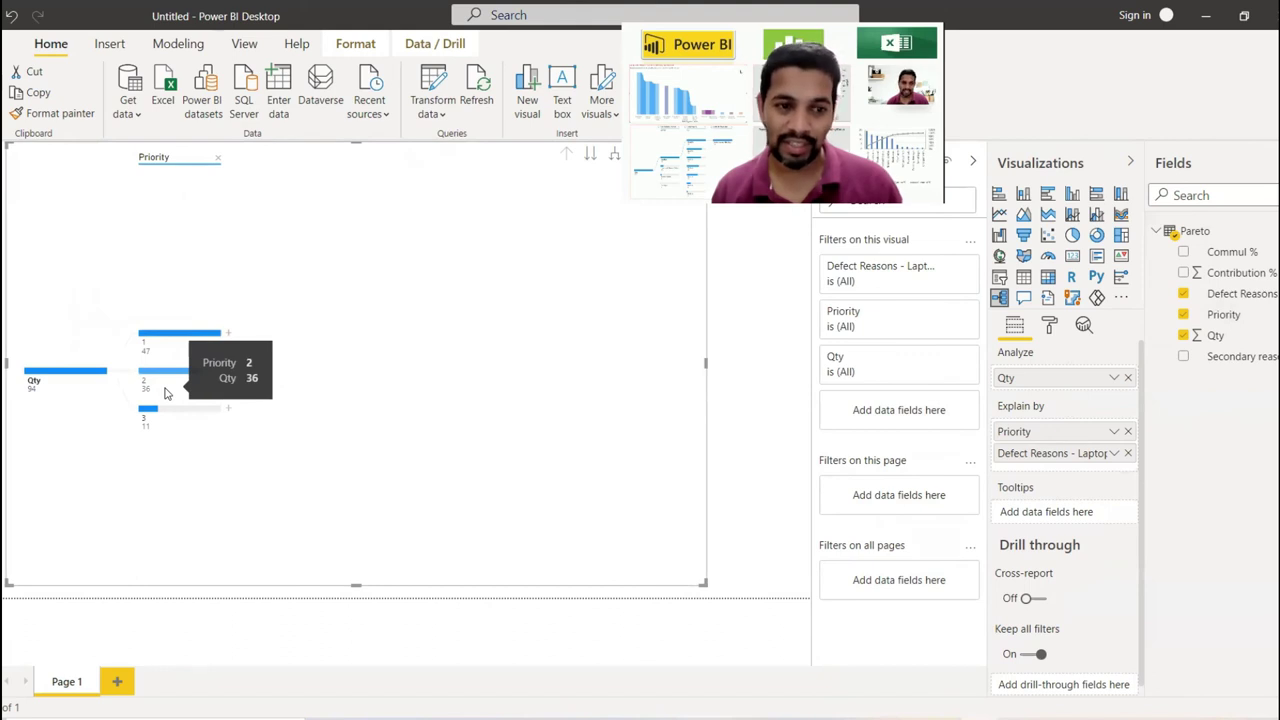
click(229, 337)
click(274, 382)
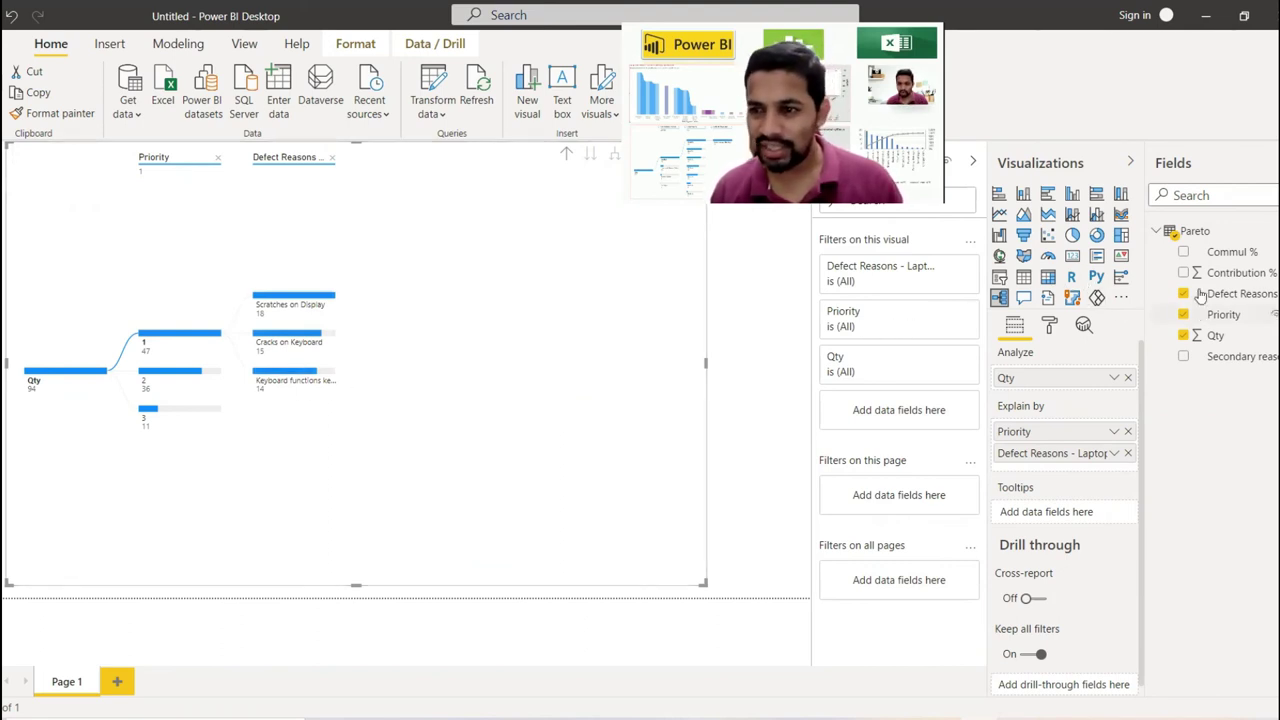
Add Secondary reasons/Group as an explain-by field and split Scratches on Display by it.
click(1184, 357)
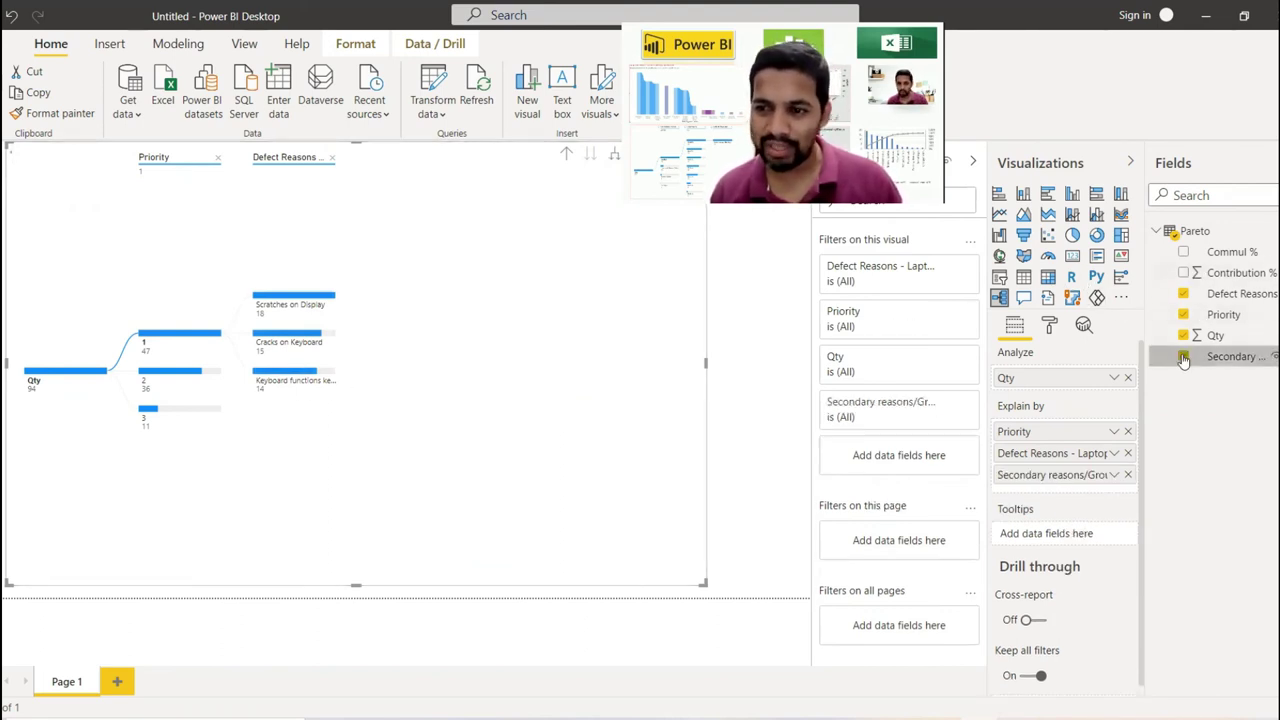
click(340, 298)
click(410, 349)
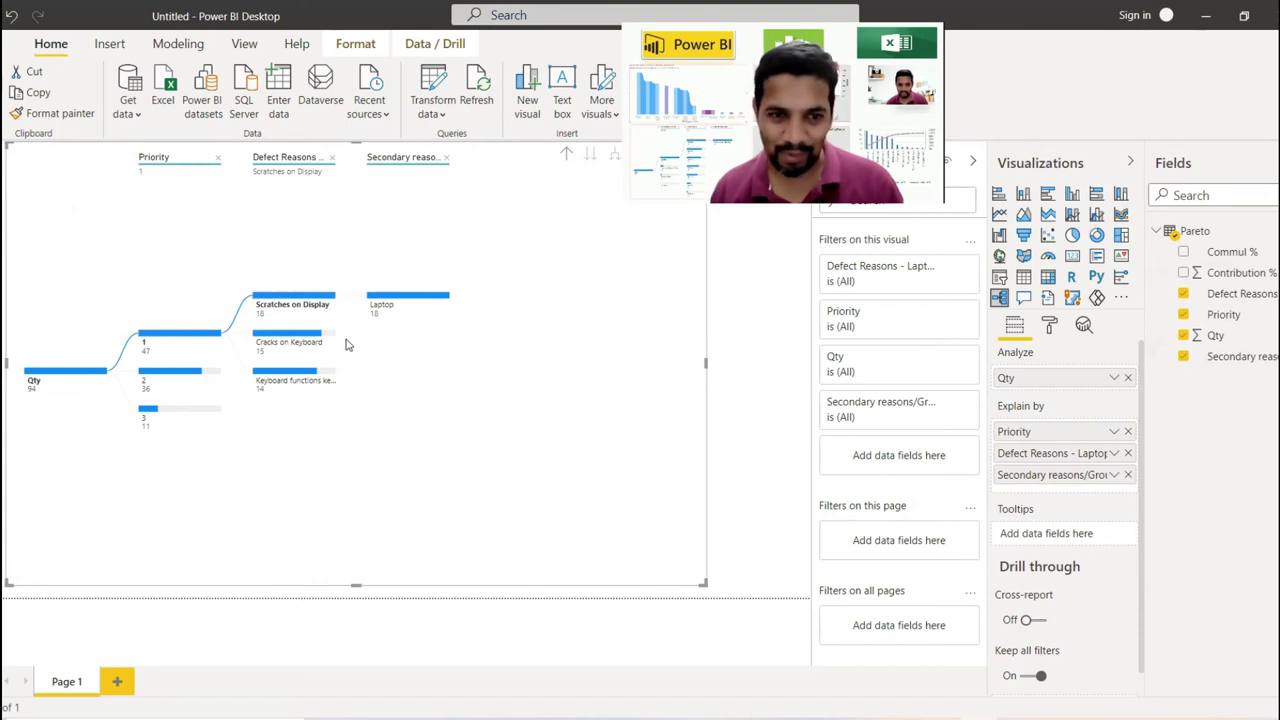
Examine the defect reasons under priorities 2 and 3 in the tree, and return to the priority 1 branch.
click(220, 372)
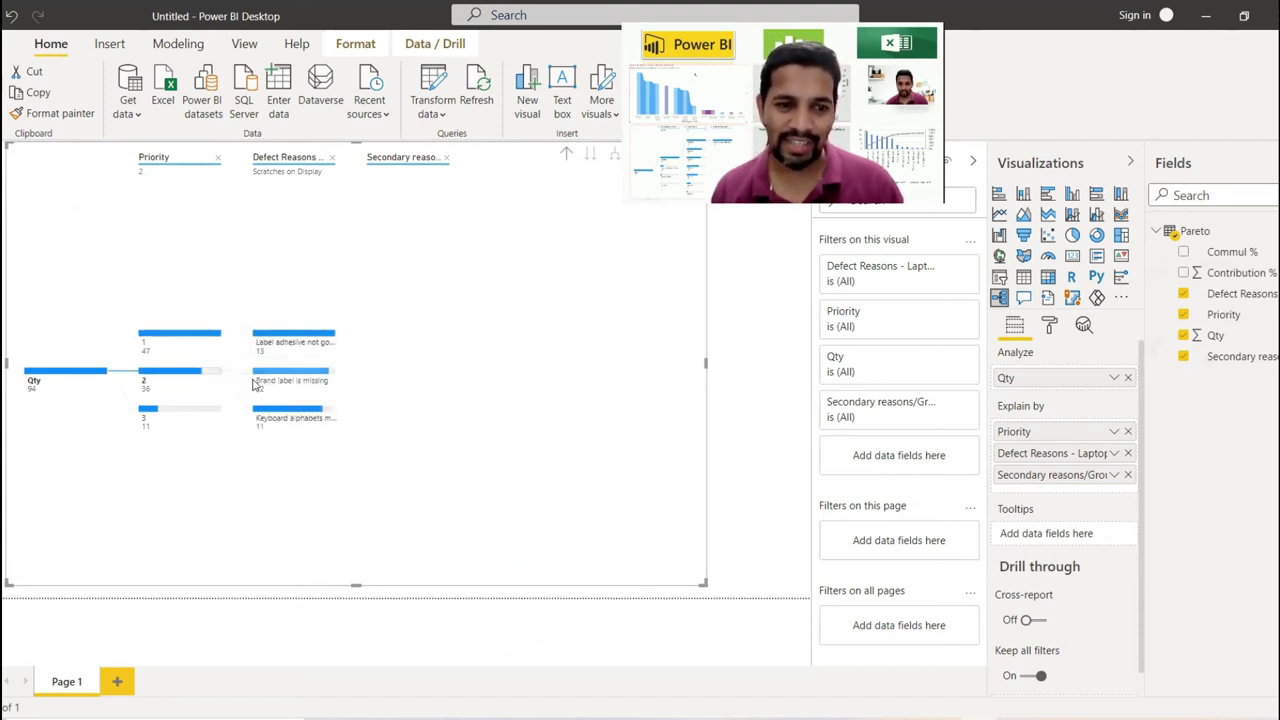
click(217, 408)
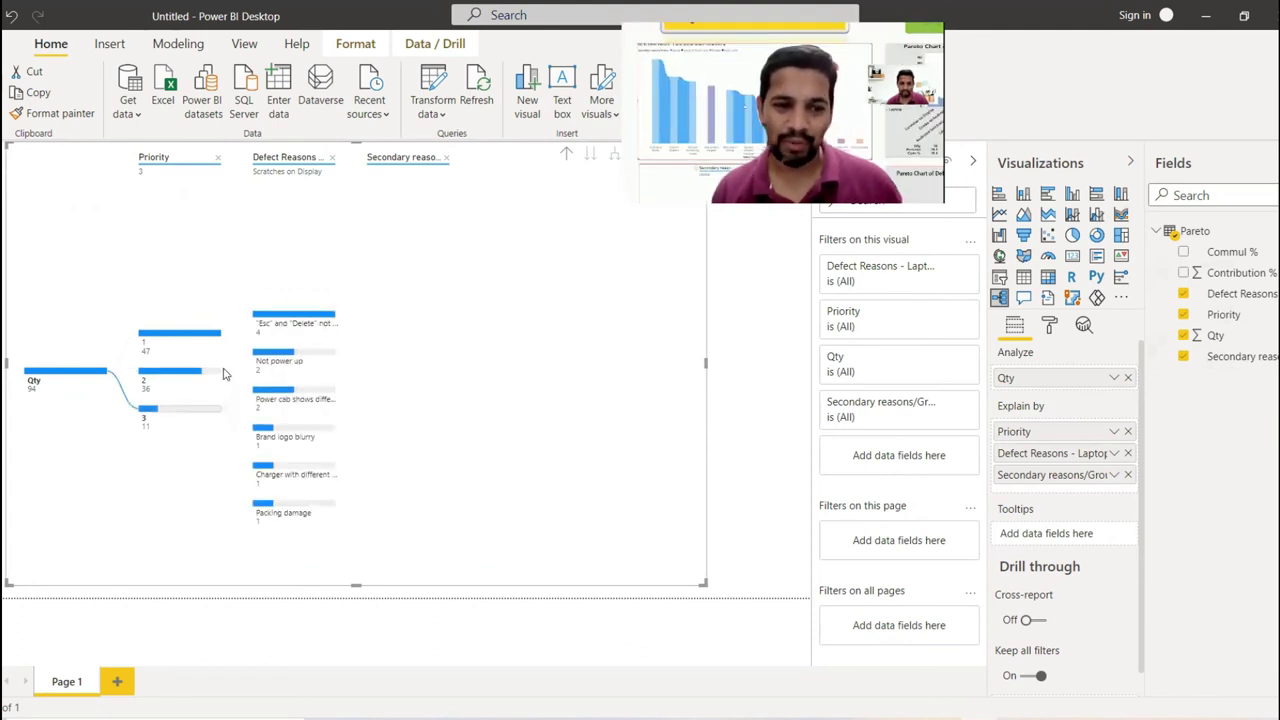
click(222, 373)
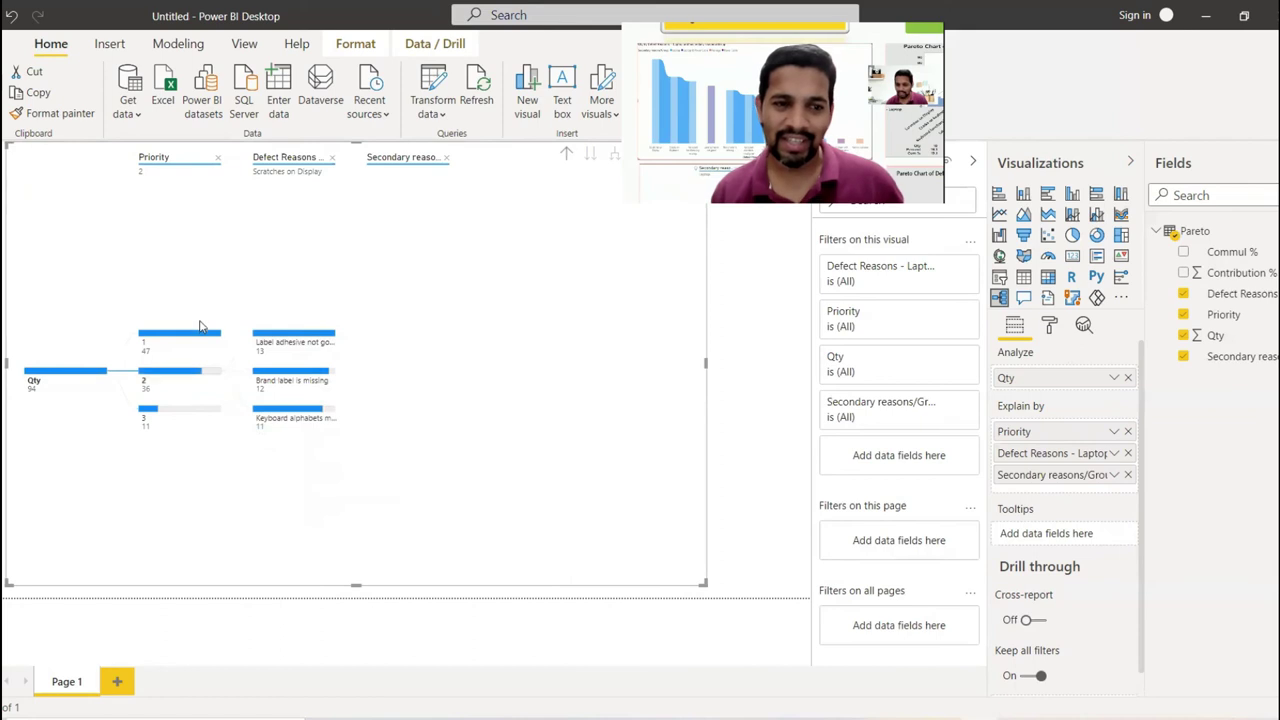
click(213, 333)
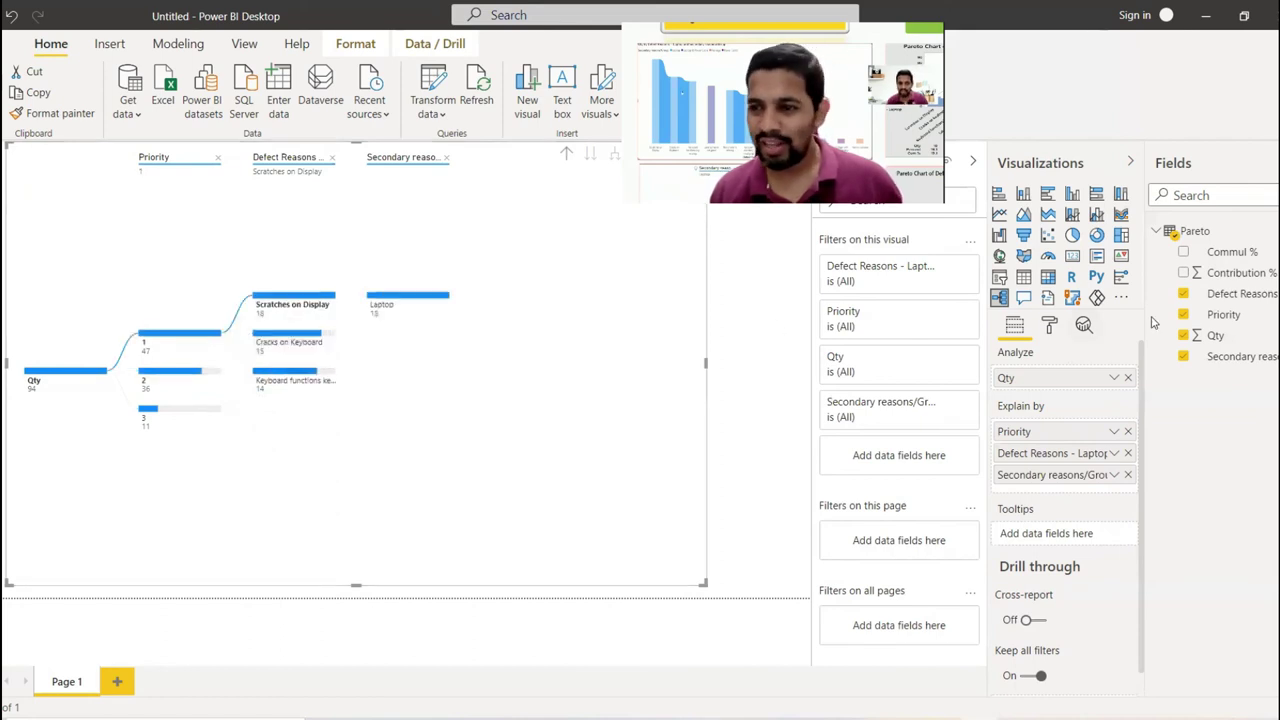
Add Commul % as an explain-by field, split the Laptop node by it, and check the branches of priorities 2 and 3.
click(1184, 252)
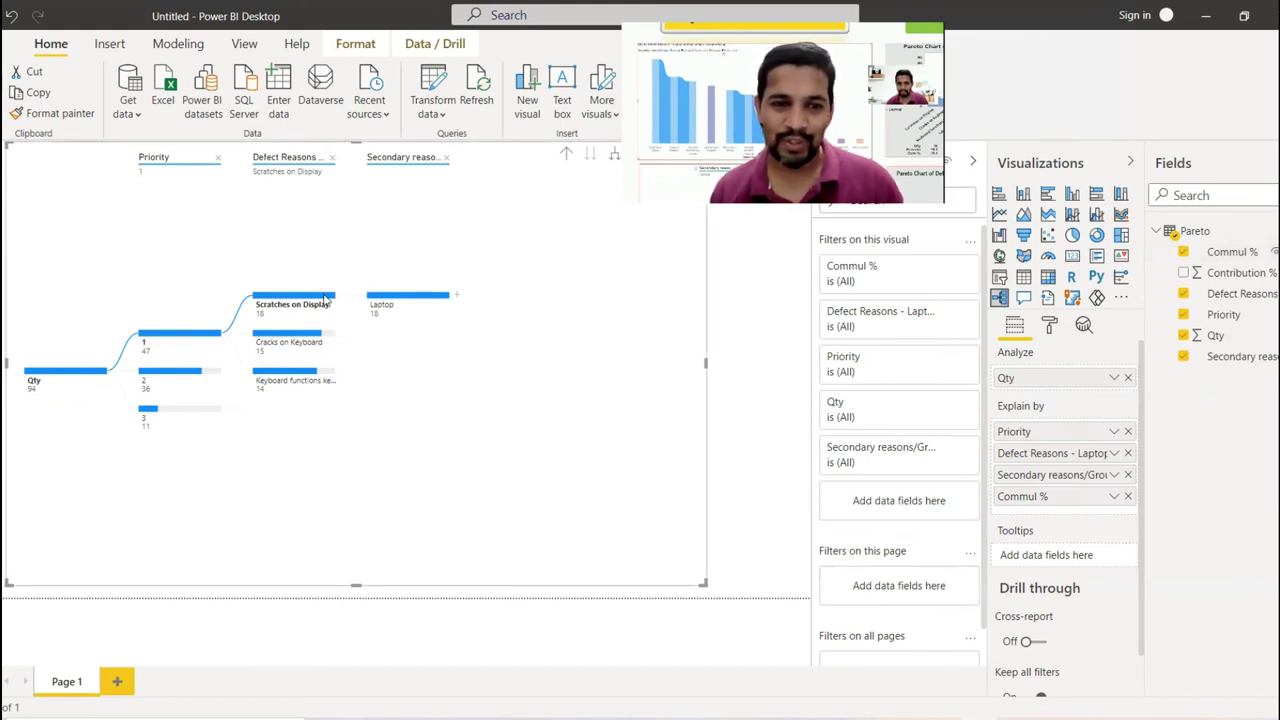
click(457, 295)
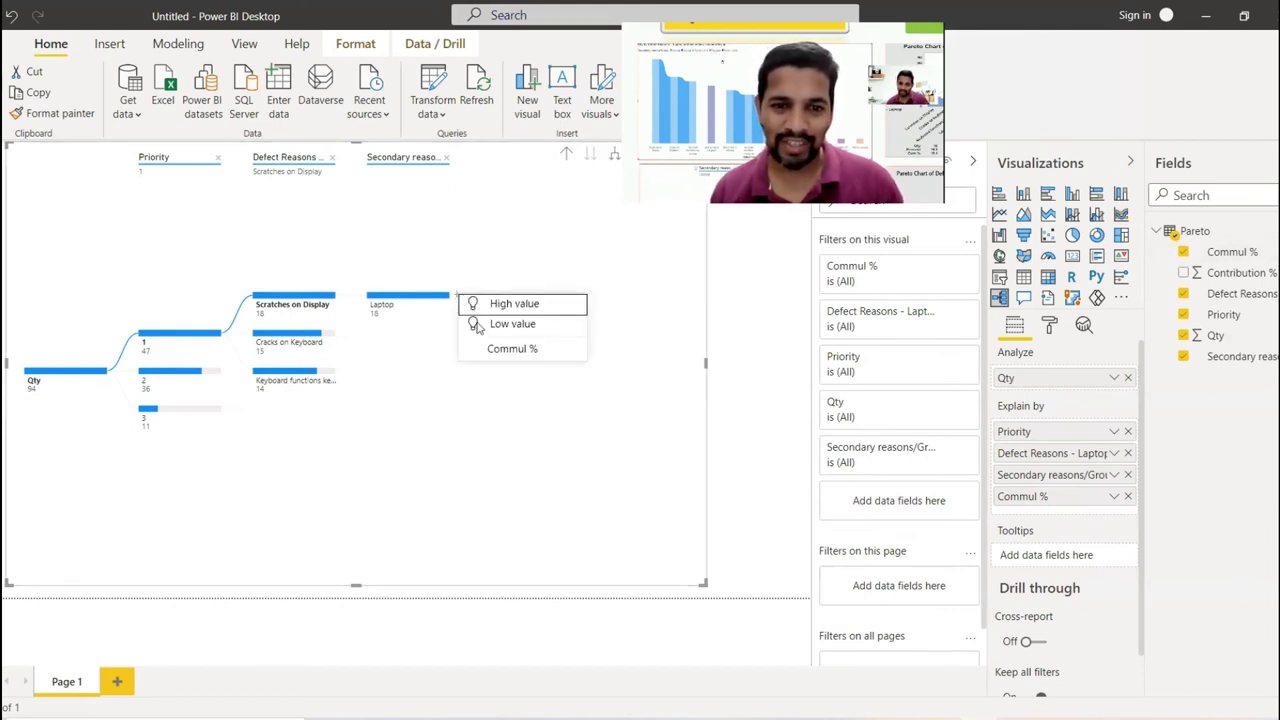
click(498, 348)
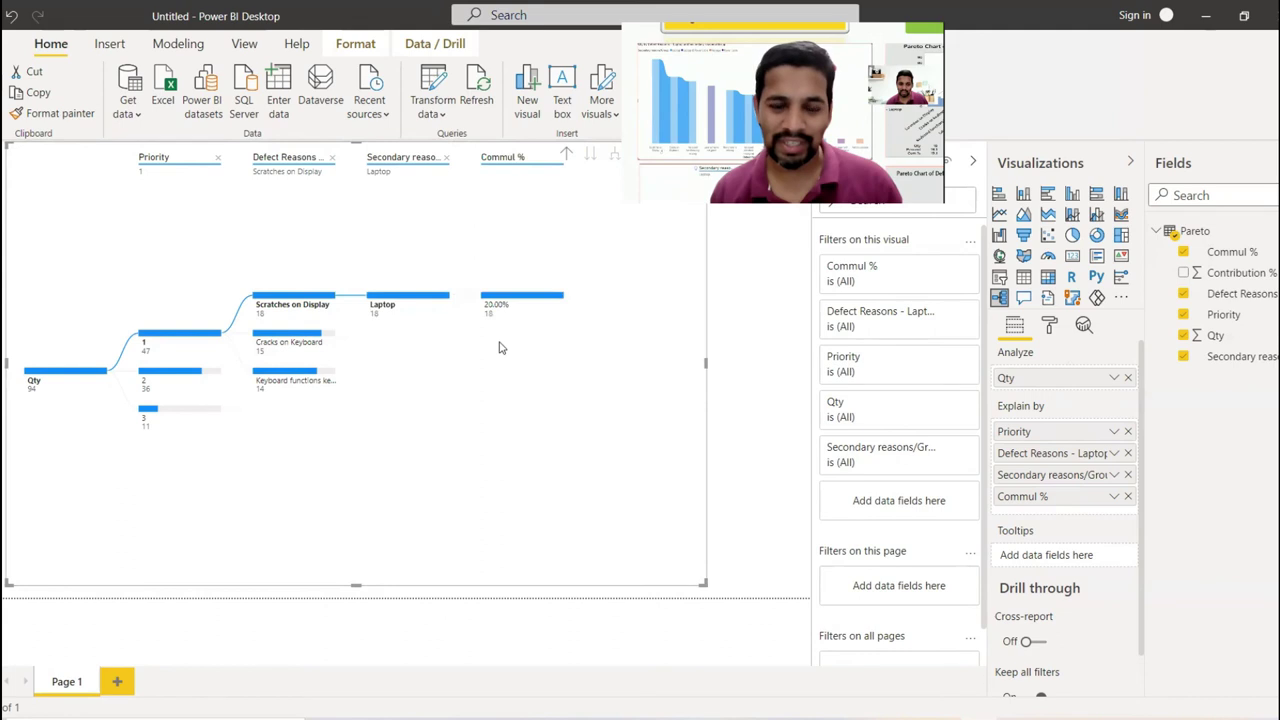
click(172, 372)
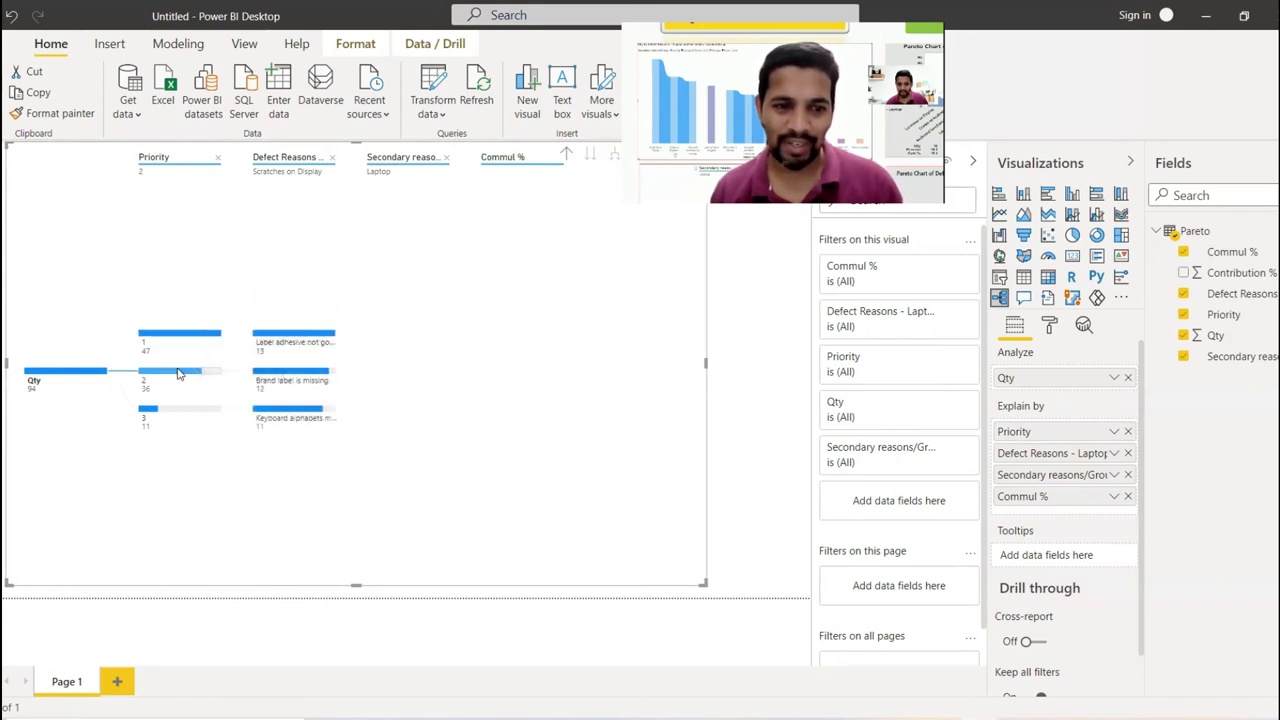
click(199, 418)
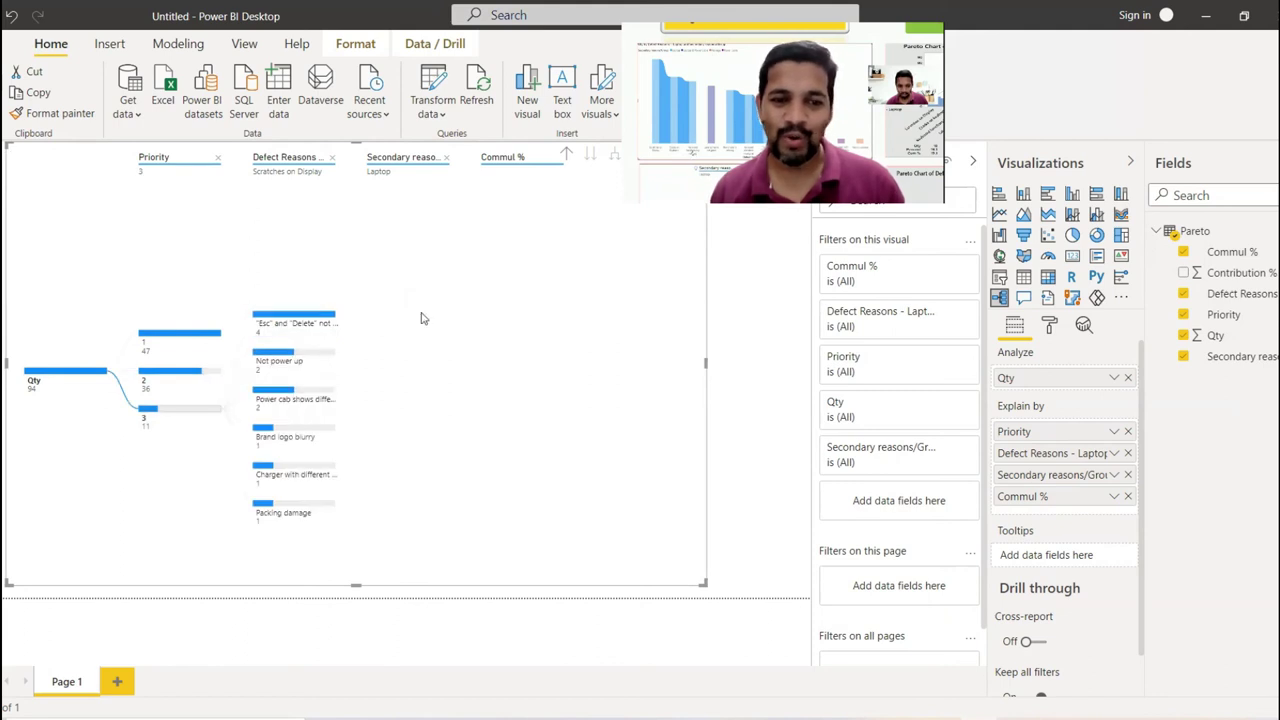
Convert the decomposition tree into a waterfall chart of Qty and remove Priority from its category.
click(999, 240)
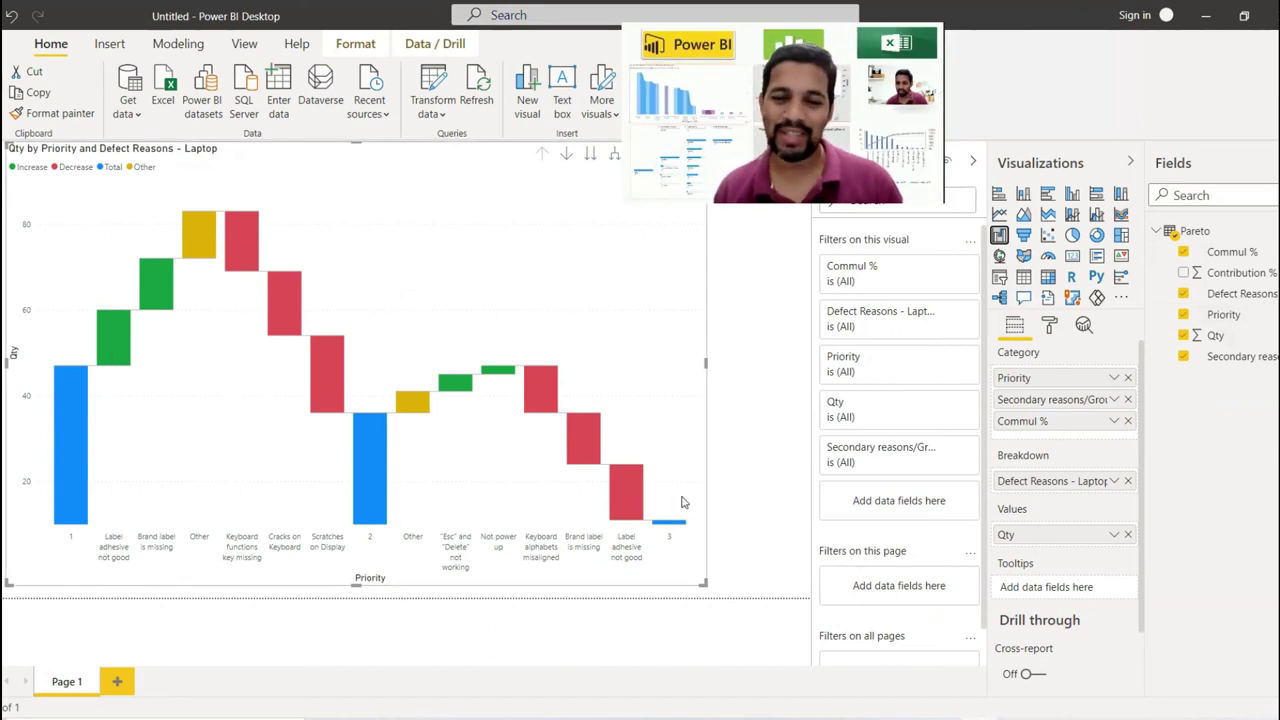
click(1184, 336)
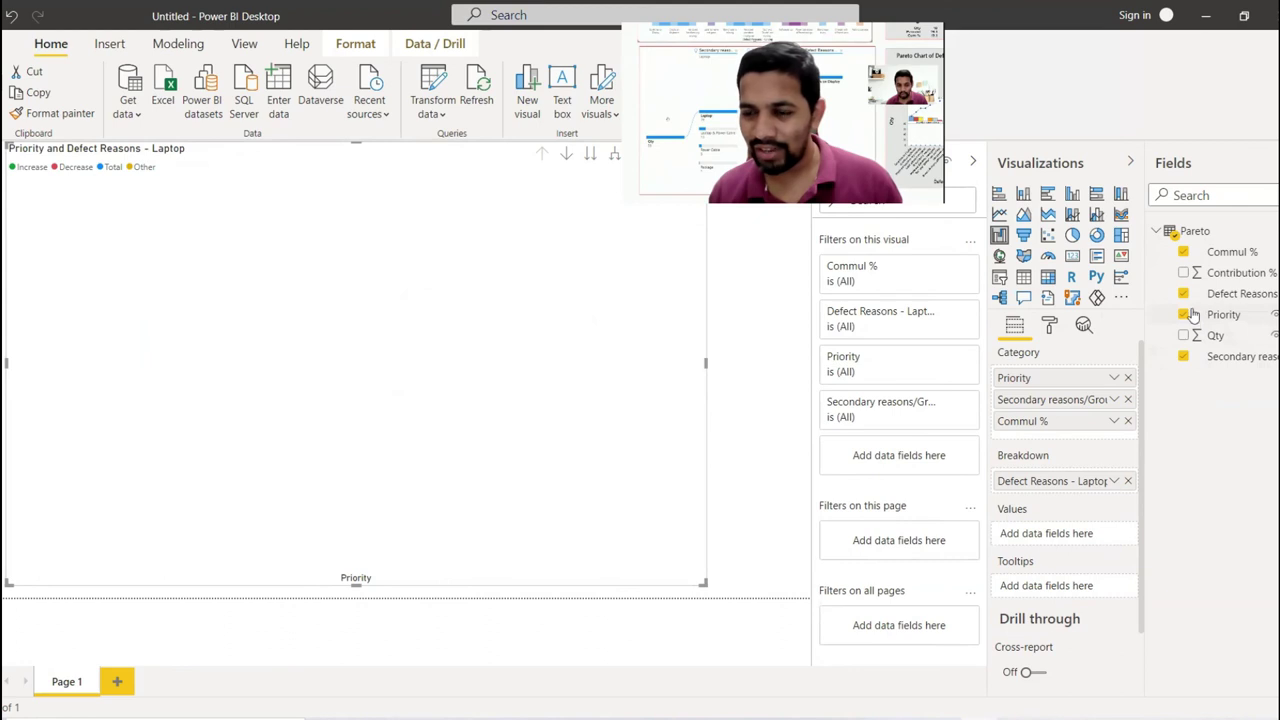
click(1184, 336)
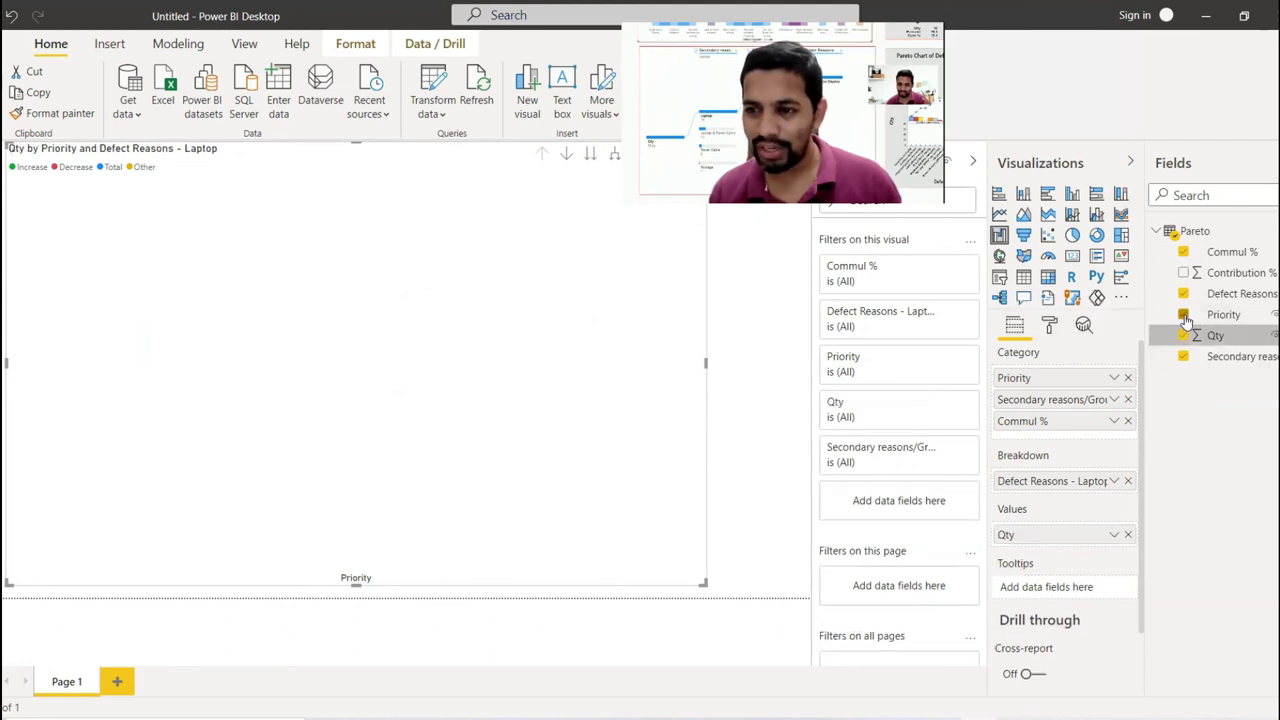
click(1184, 314)
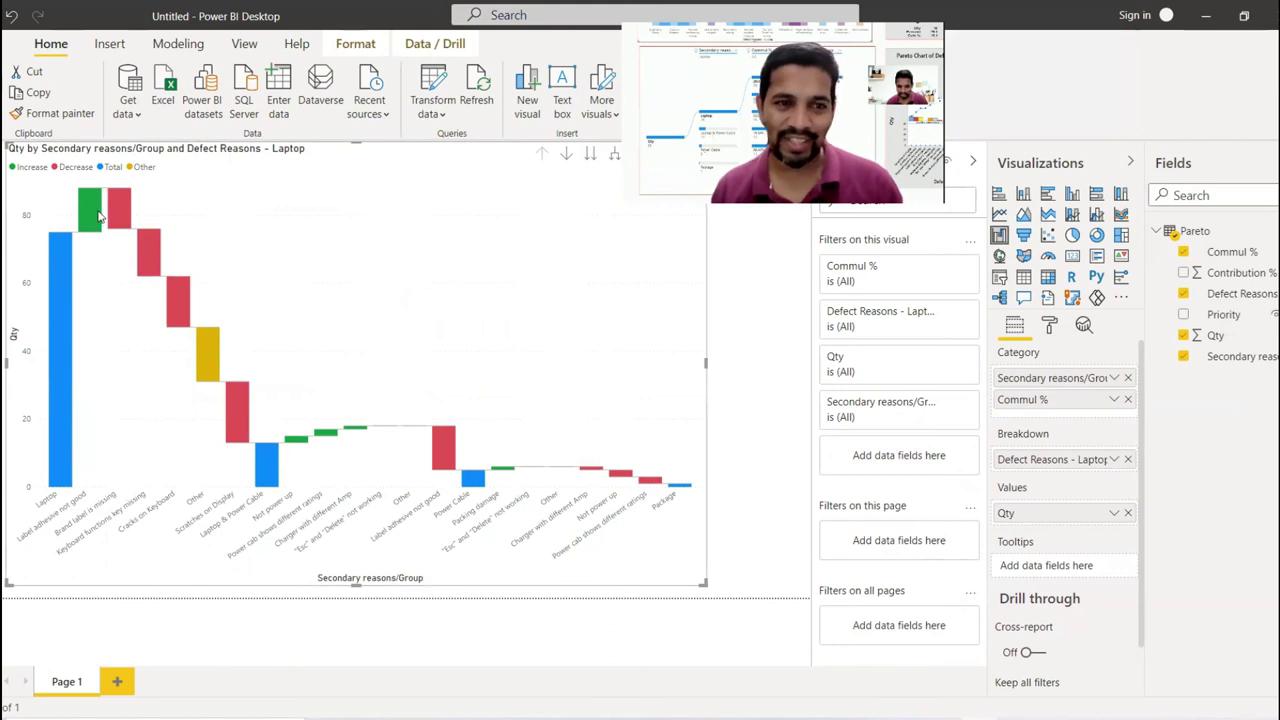
Remove Commul % from the waterfall chart, leaving Secondary reasons/Group as its only category field.
click(1184, 358)
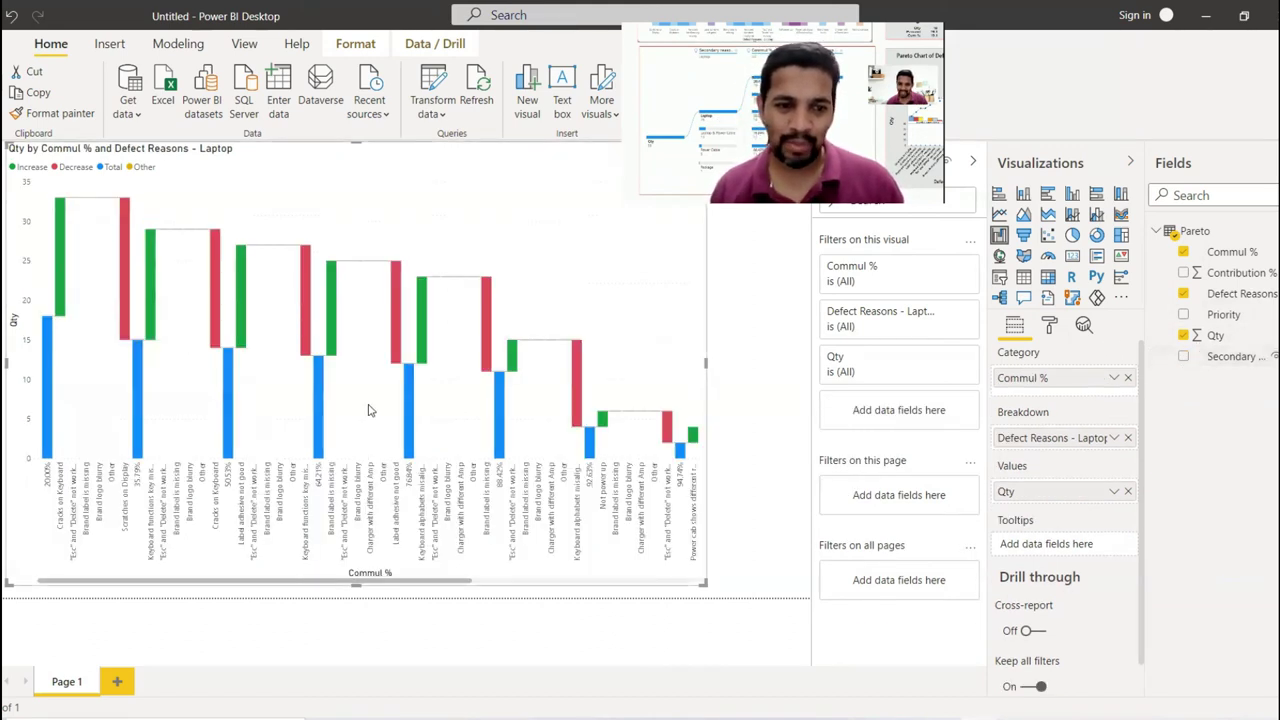
click(1183, 254)
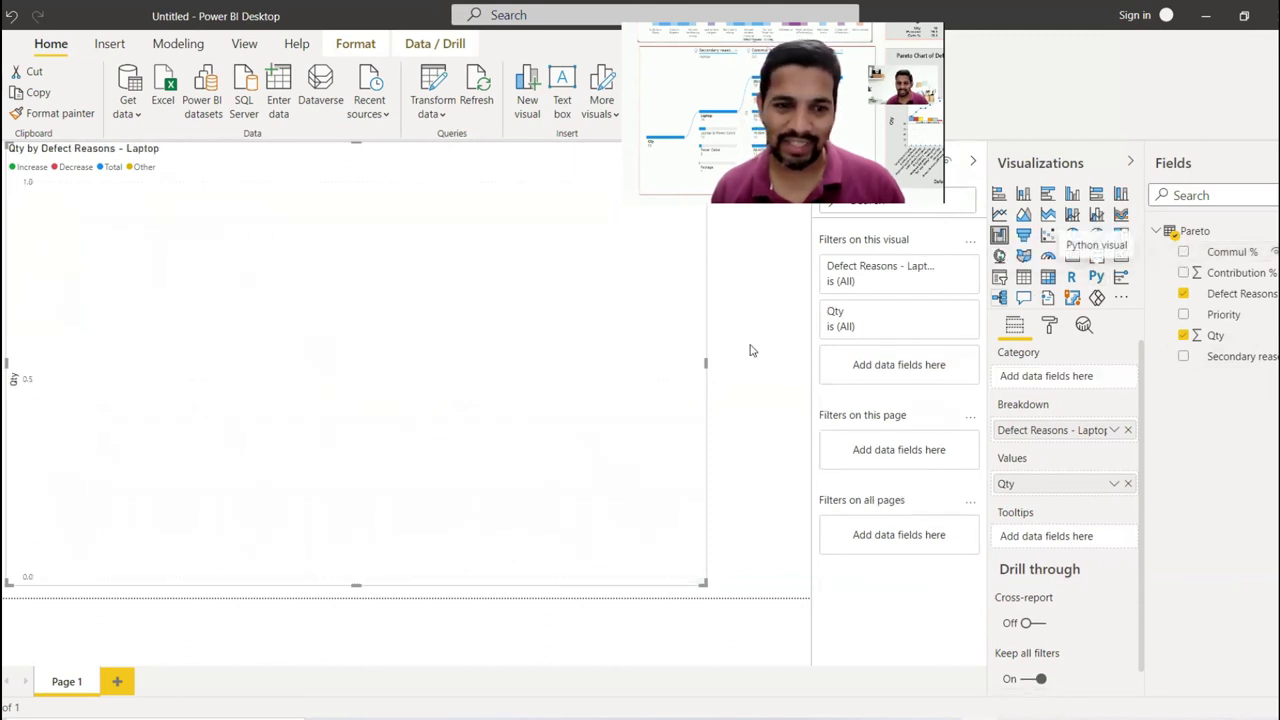
click(1183, 356)
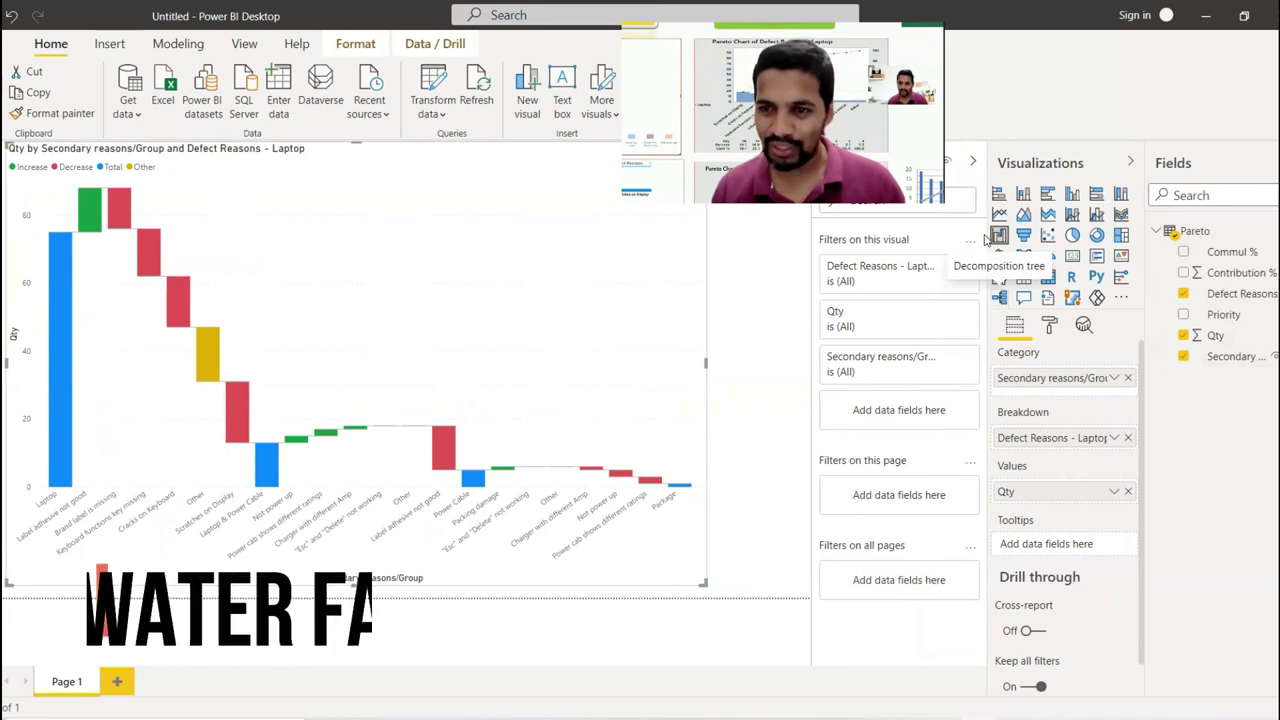
Convert the waterfall into a ribbon chart of Qty by Secondary reasons/Group and add Contribution % to its tooltips.
click(1121, 216)
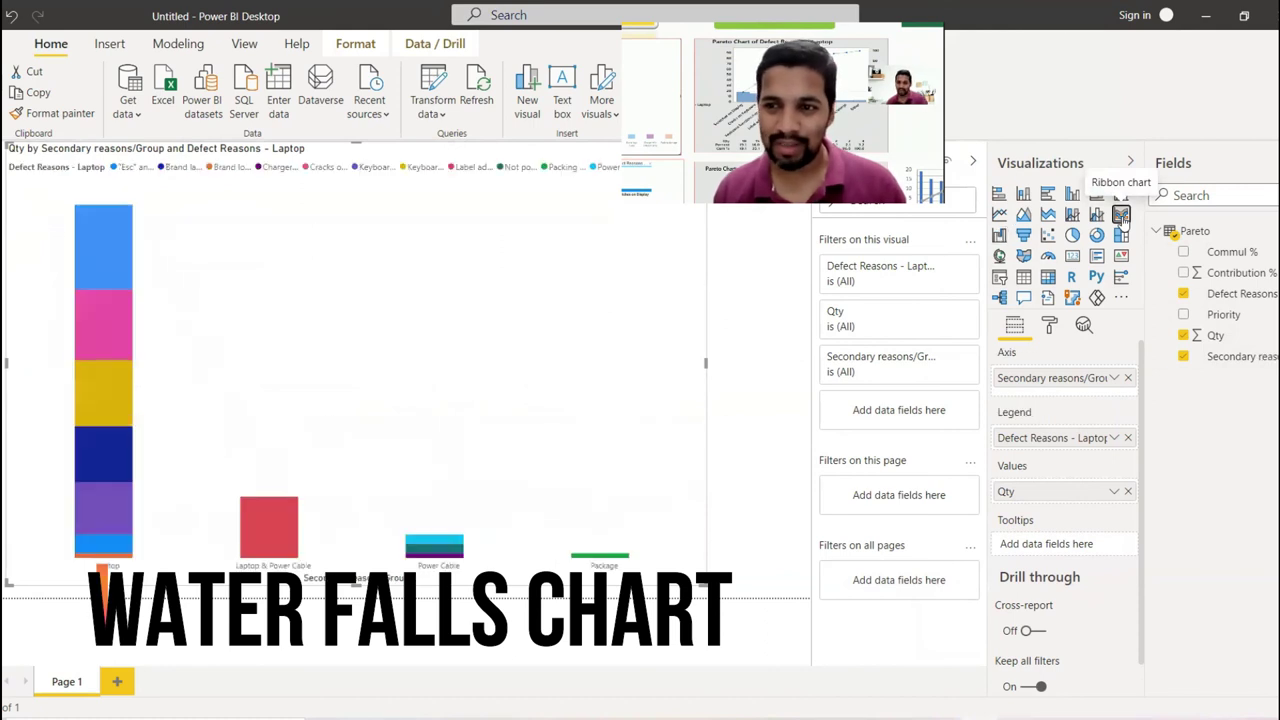
mouse_move(249, 529)
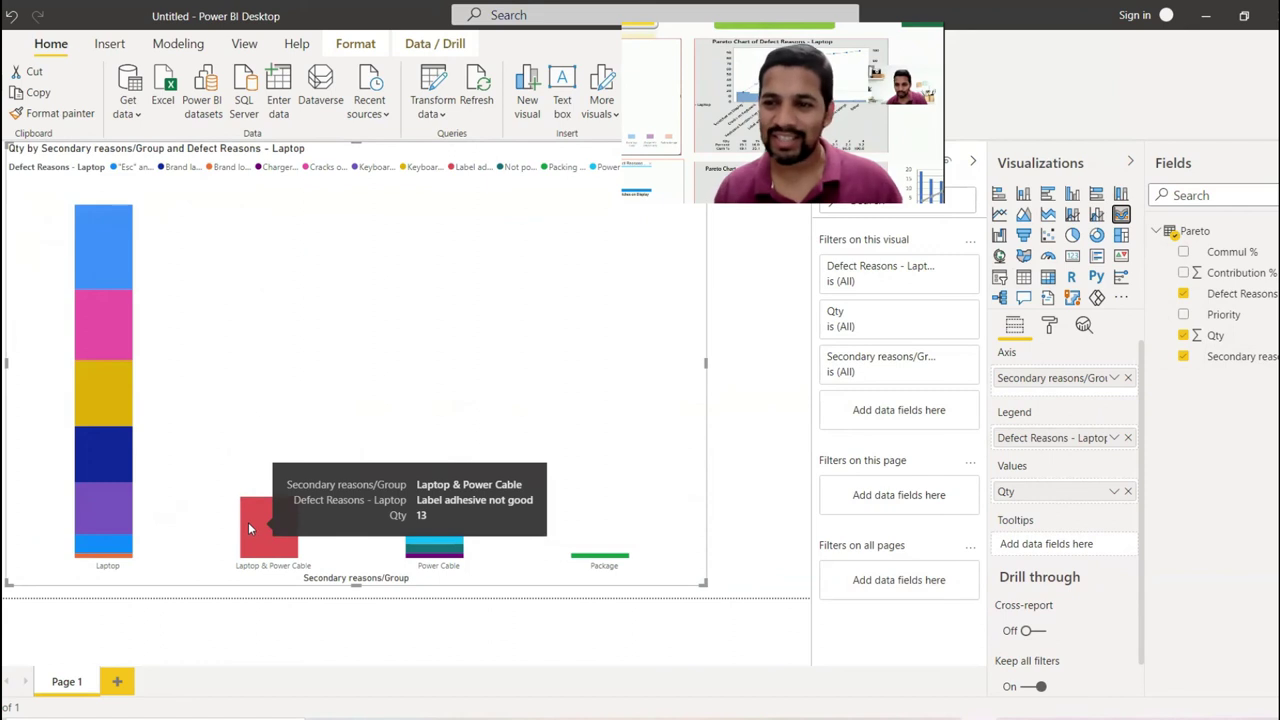
click(1184, 315)
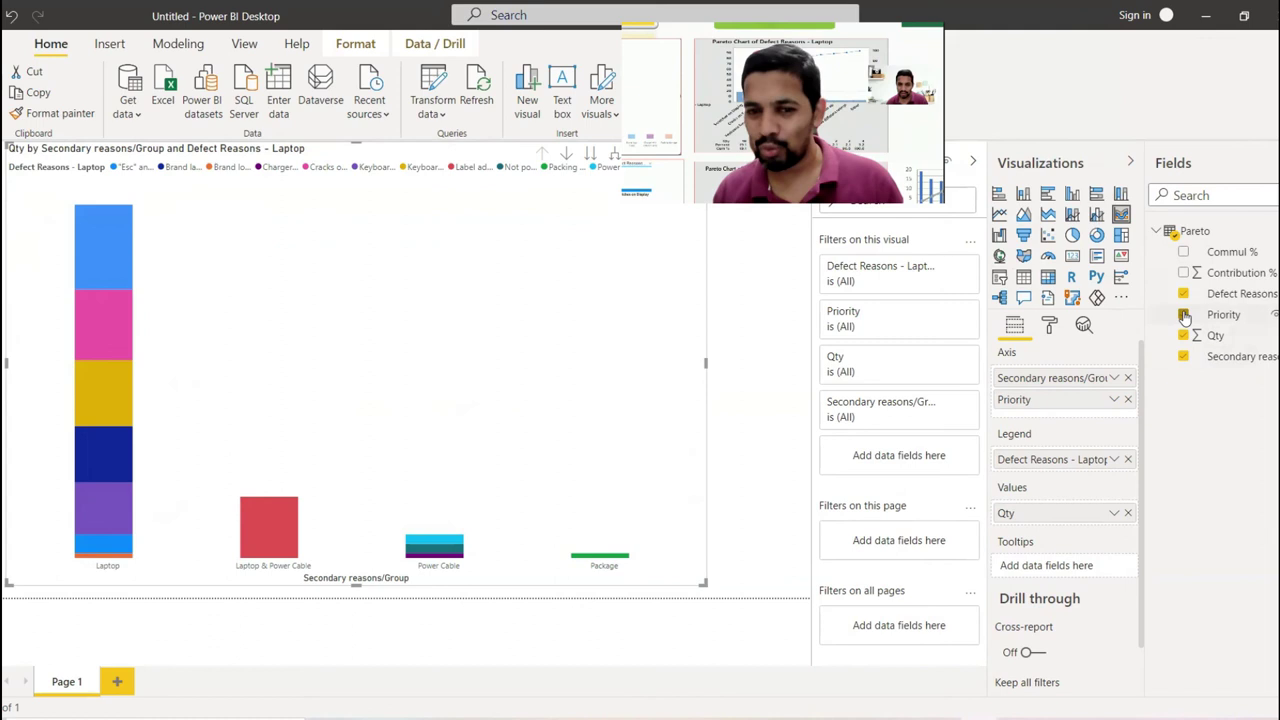
click(1184, 315)
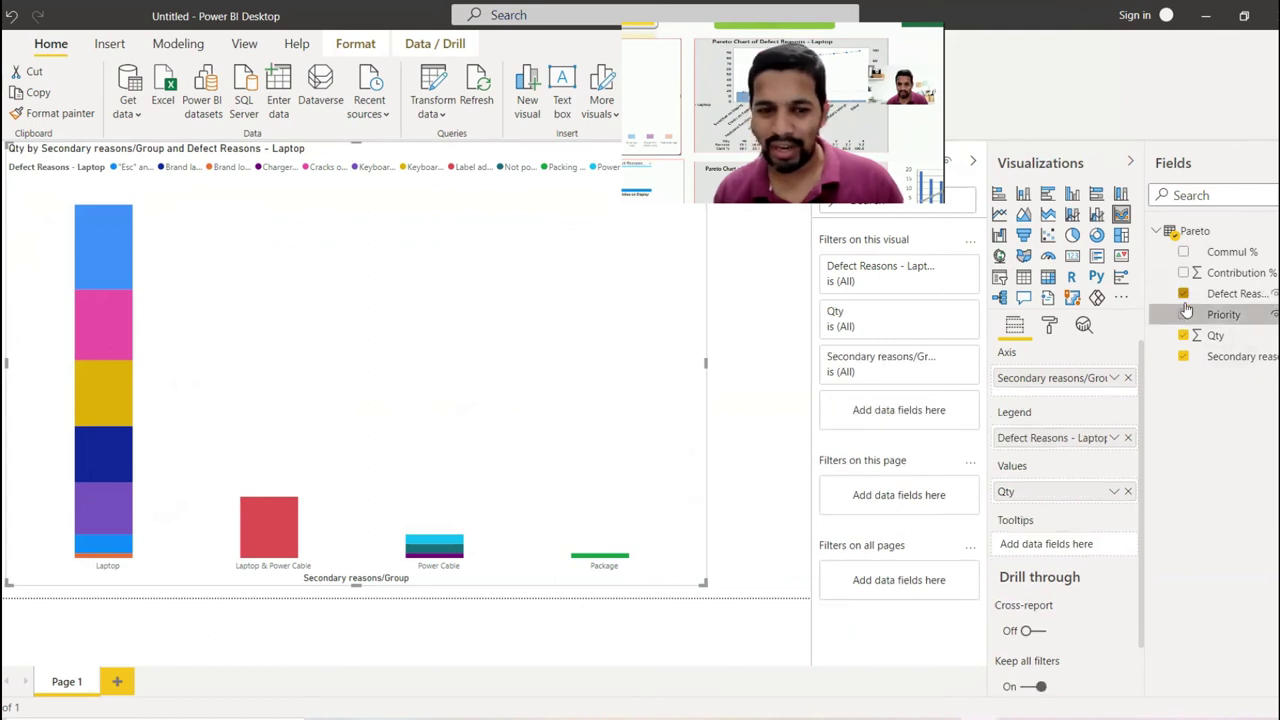
click(1184, 357)
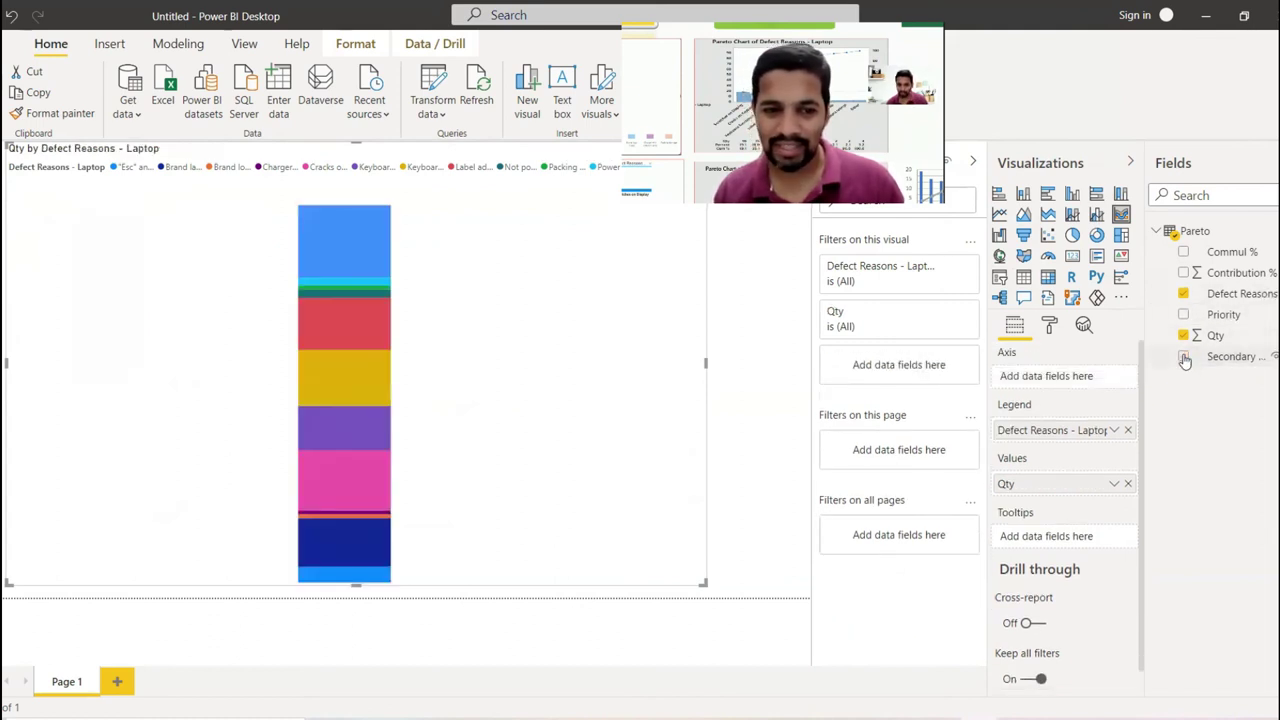
click(1184, 357)
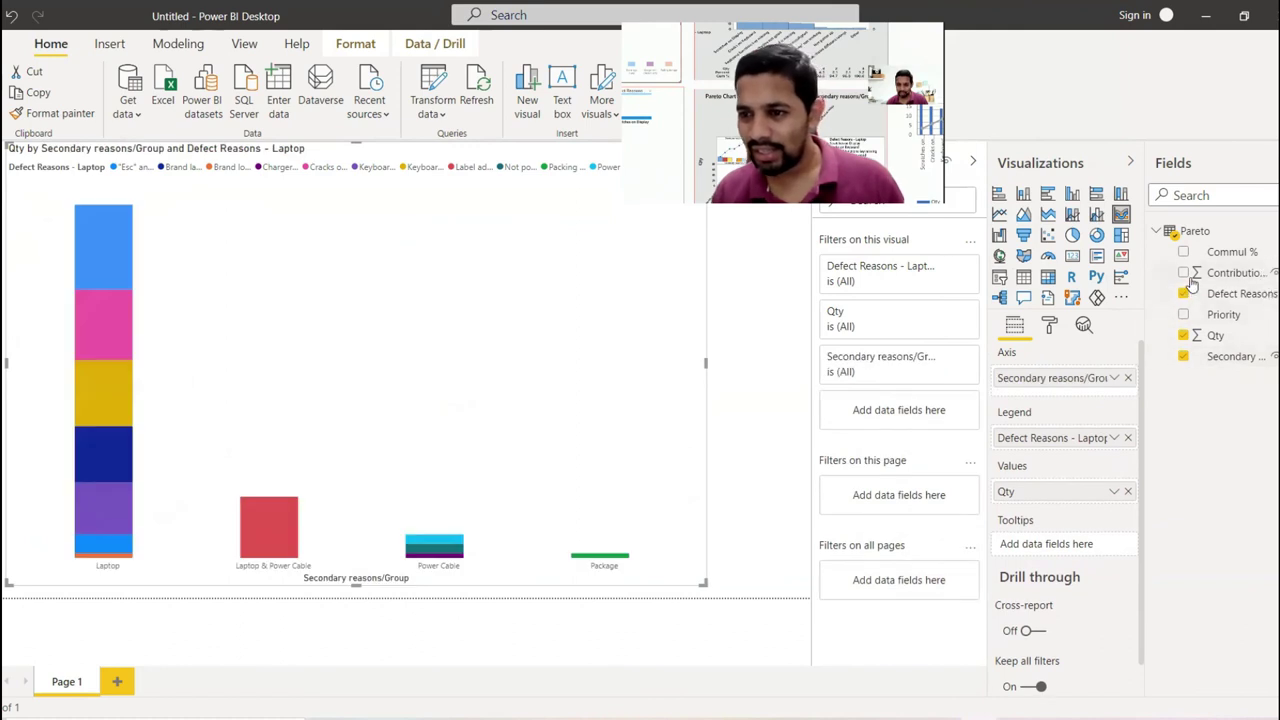
click(1184, 273)
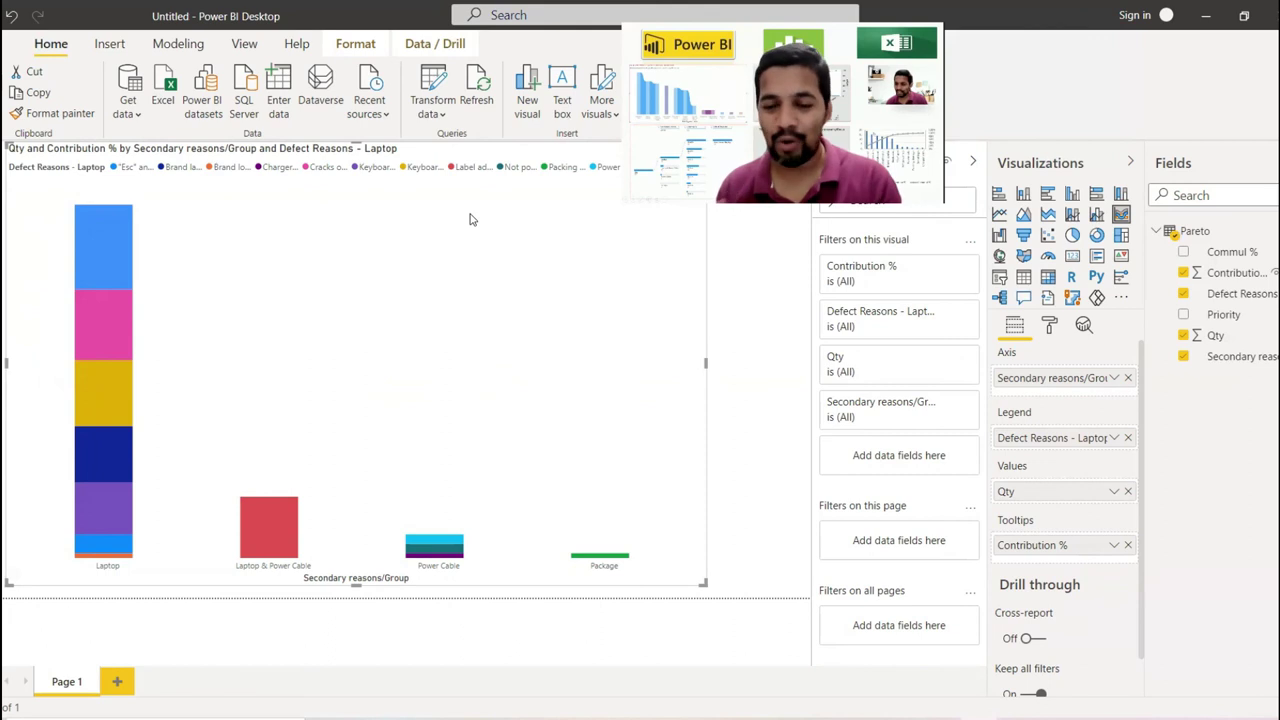
Switch to the Excel workbook Pareto for Power BI and review its Defect Reasons - Laptop, Secondary reasons/Group and Qty columns.
mouse_move(479, 712)
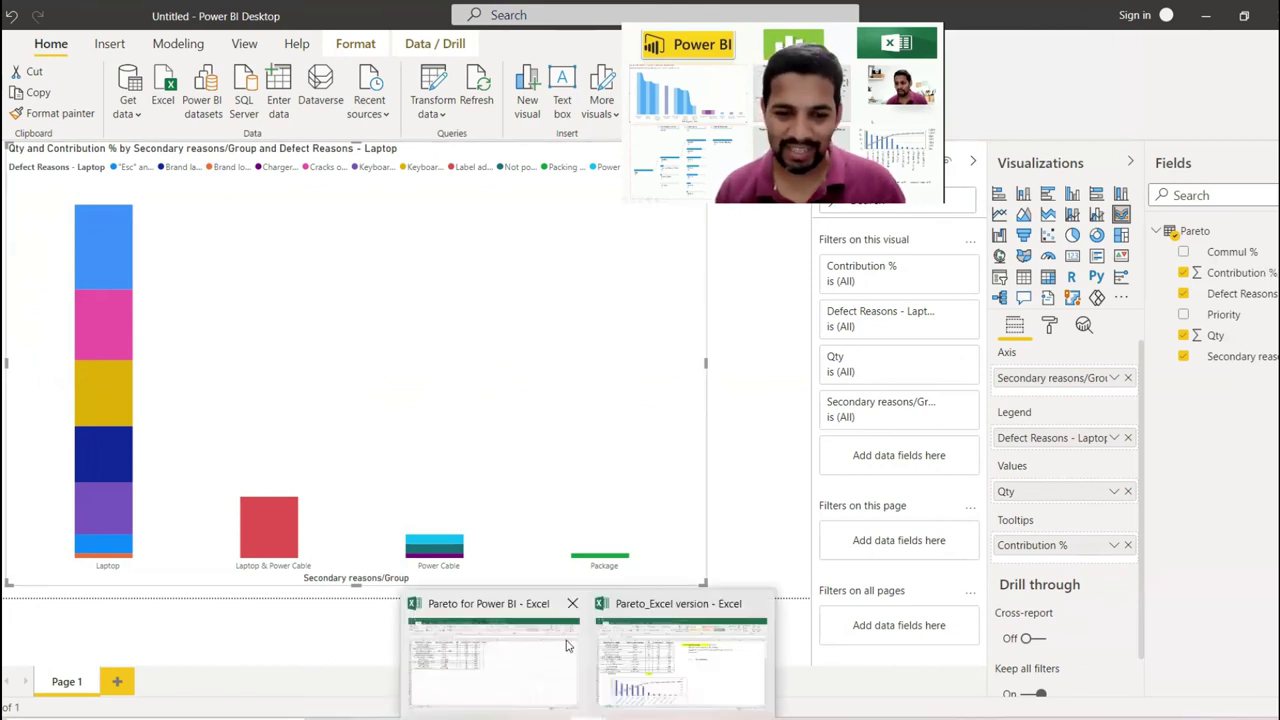
click(548, 655)
drag(79, 190, 79, 290)
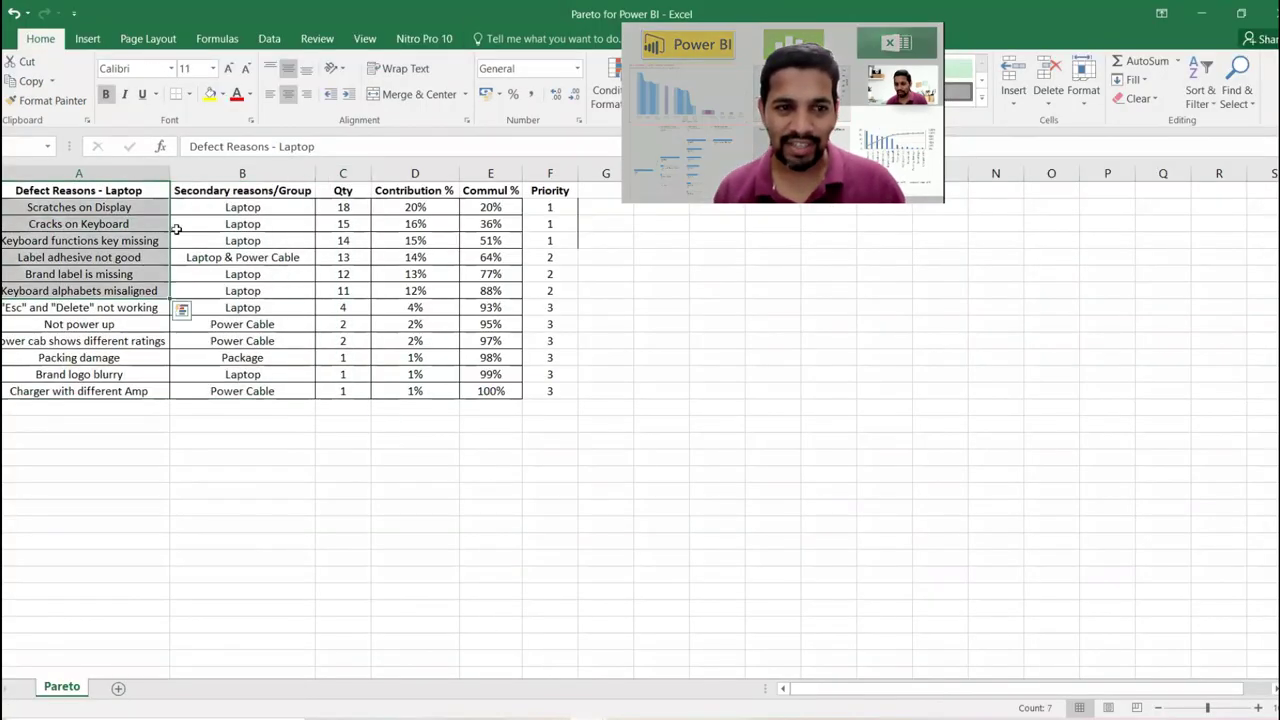
drag(211, 192, 211, 391)
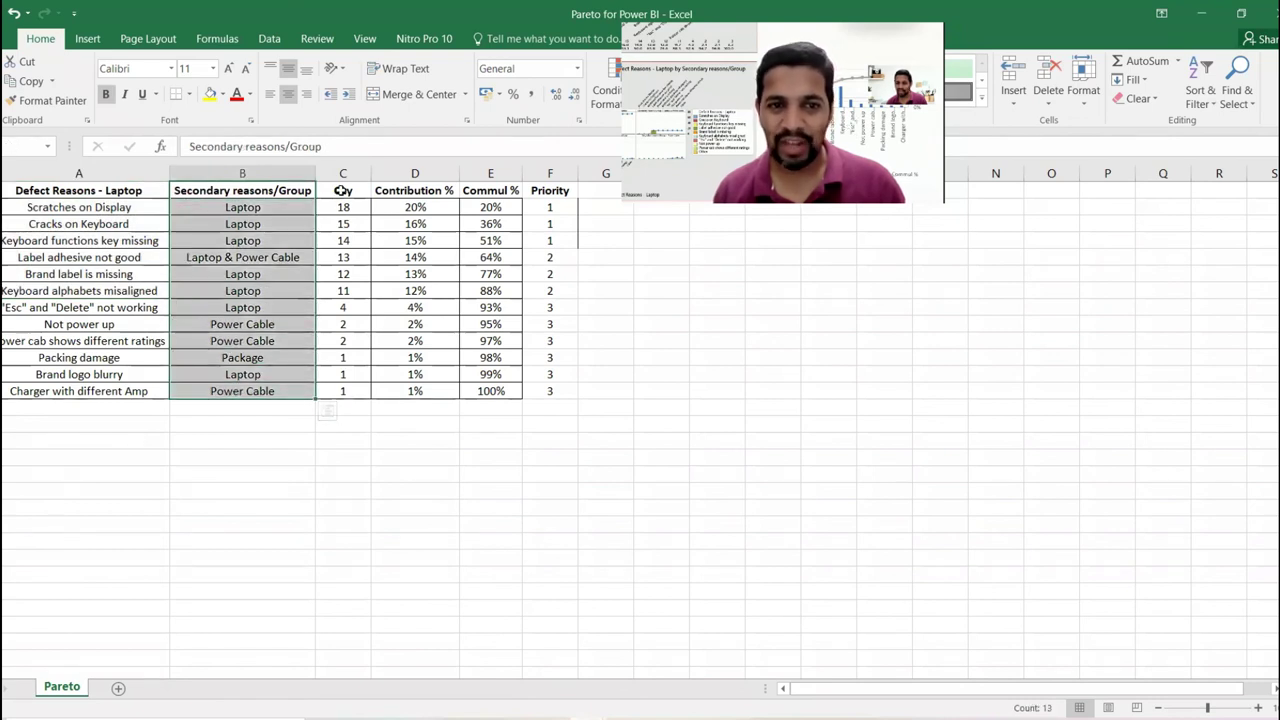
click(343, 173)
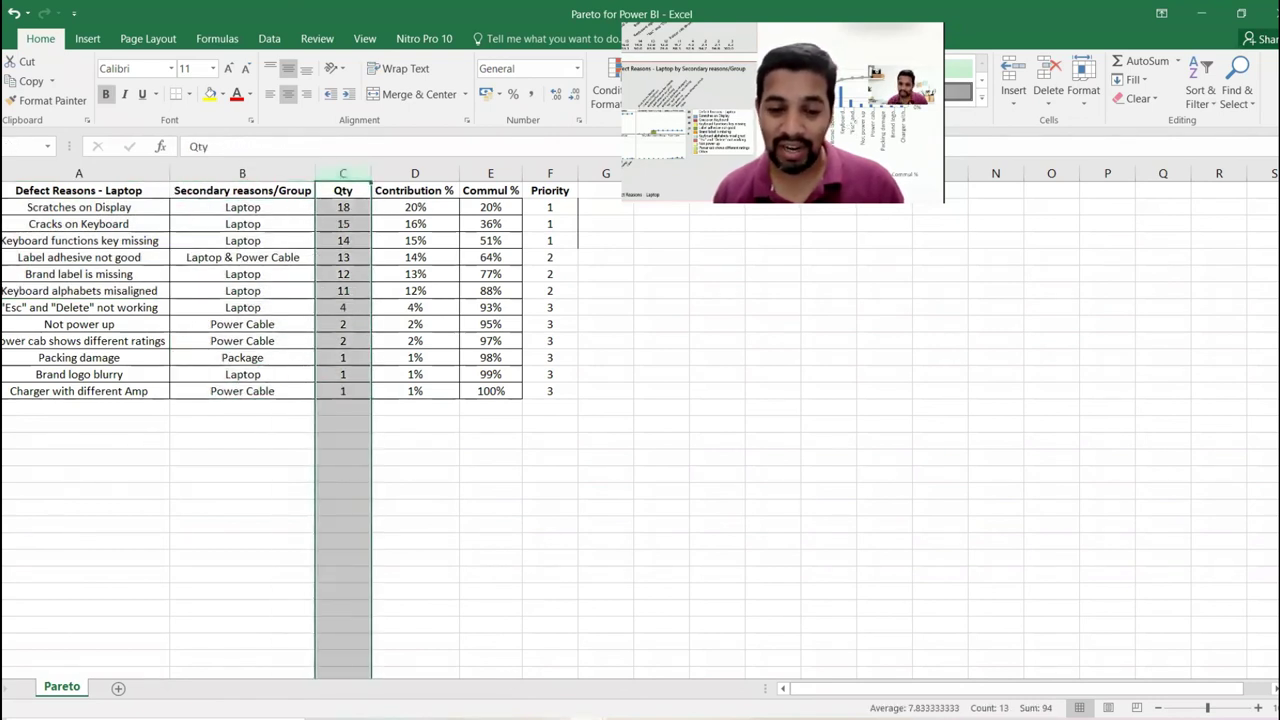
Switch to the workbook Pareto_Excel version and examine how Contribution % and Commul % derive from the Qty values and Total defects.
click(640, 668)
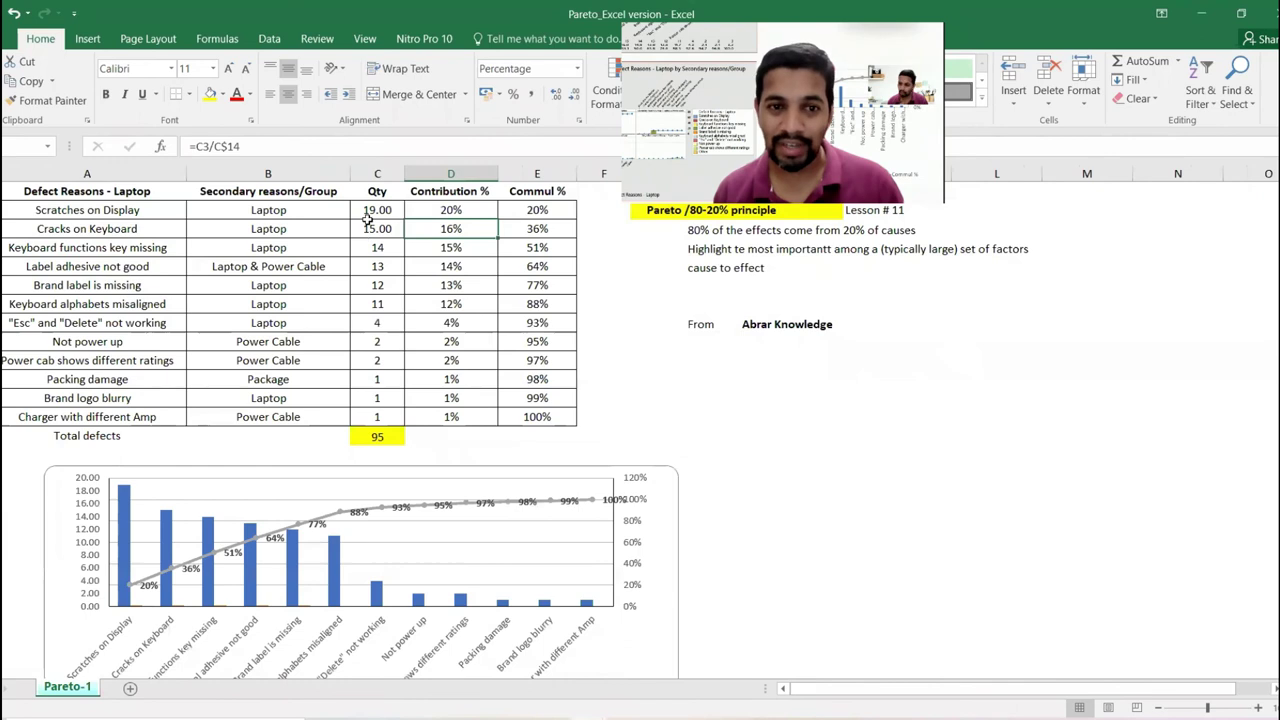
drag(442, 214, 540, 322)
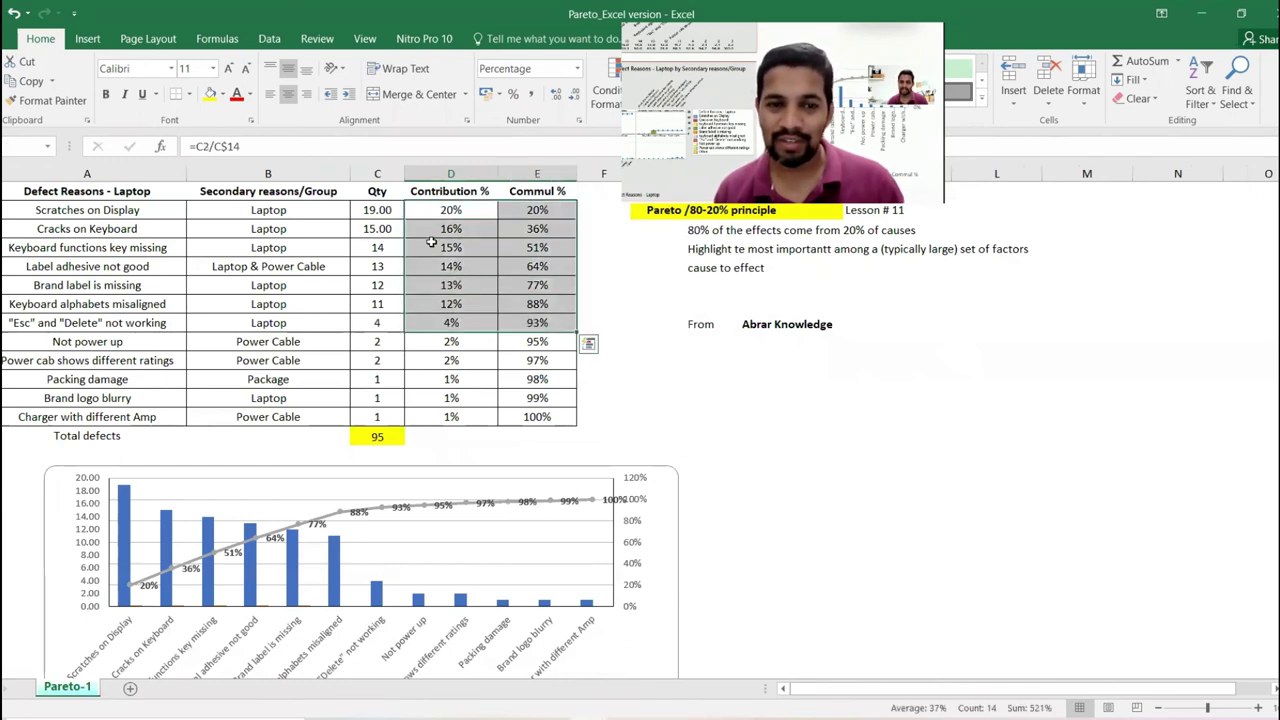
click(394, 209)
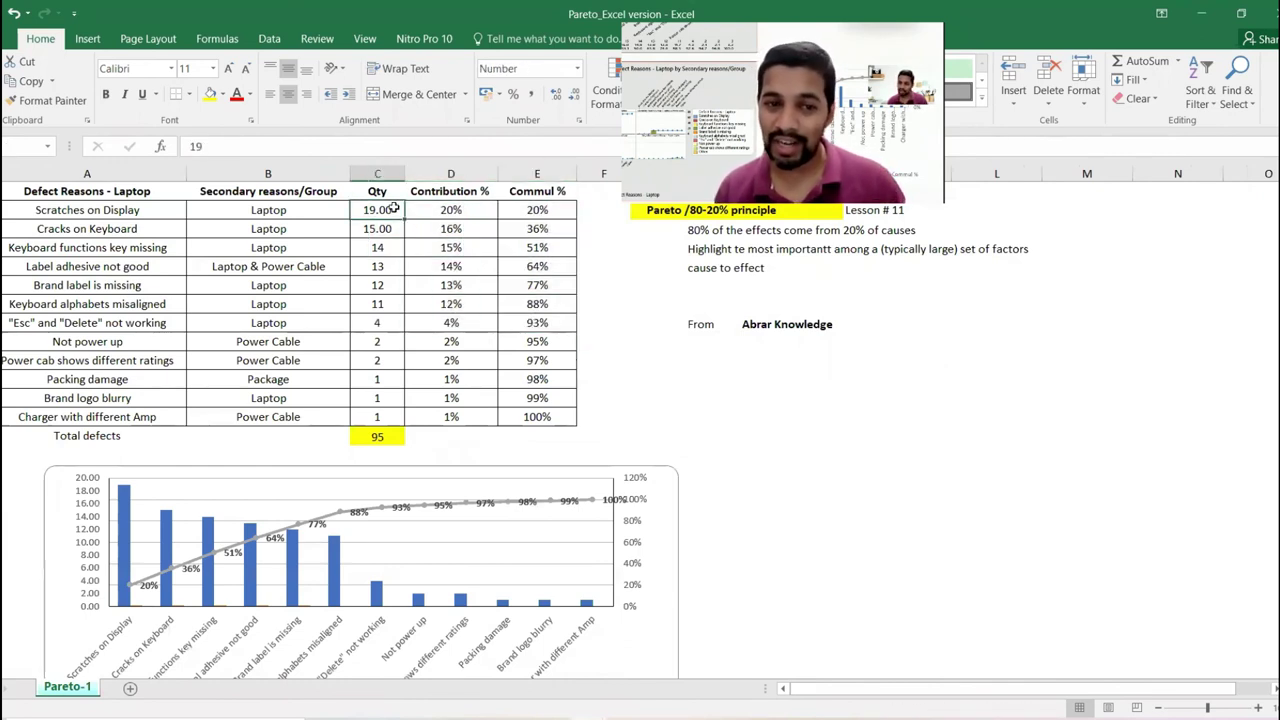
click(464, 209)
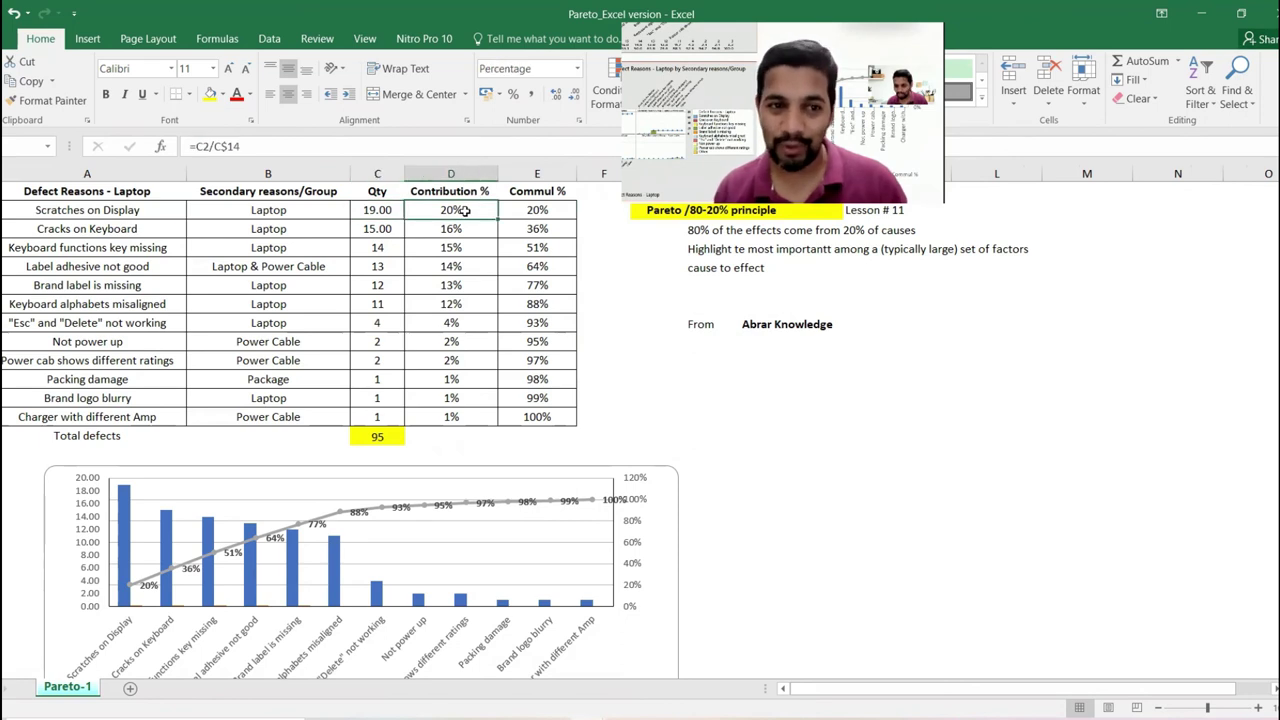
click(377, 229)
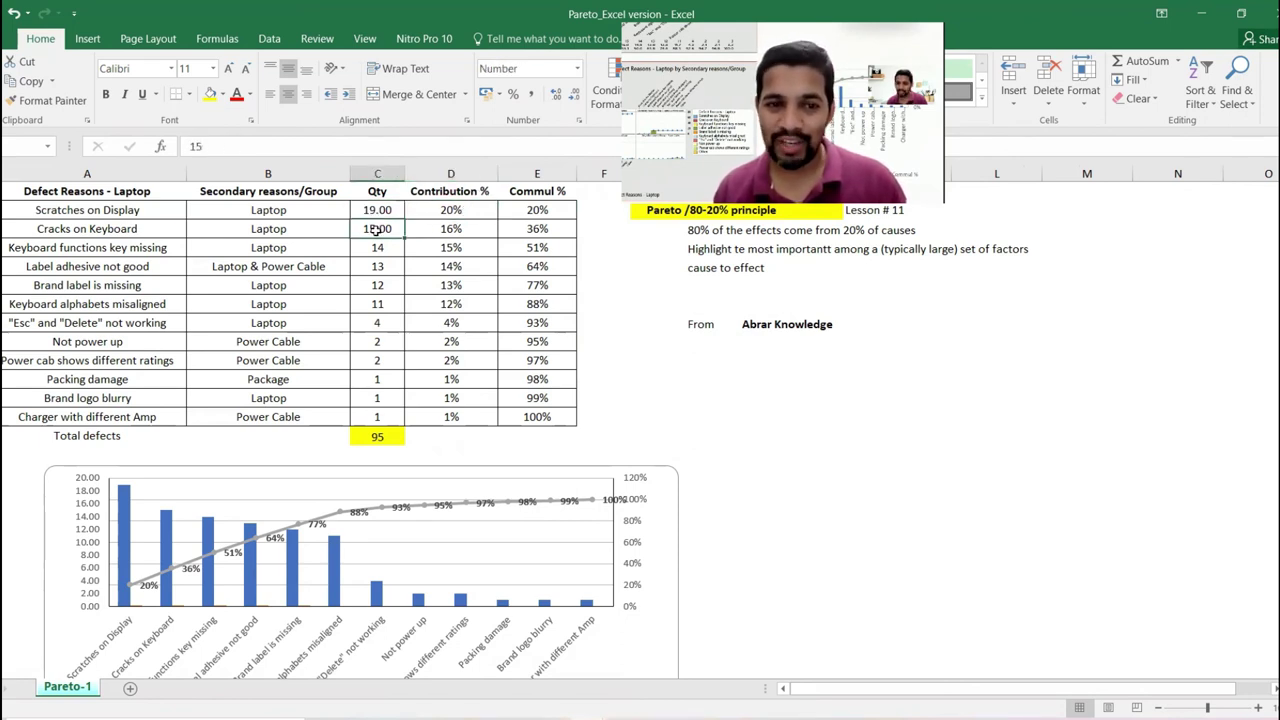
click(386, 435)
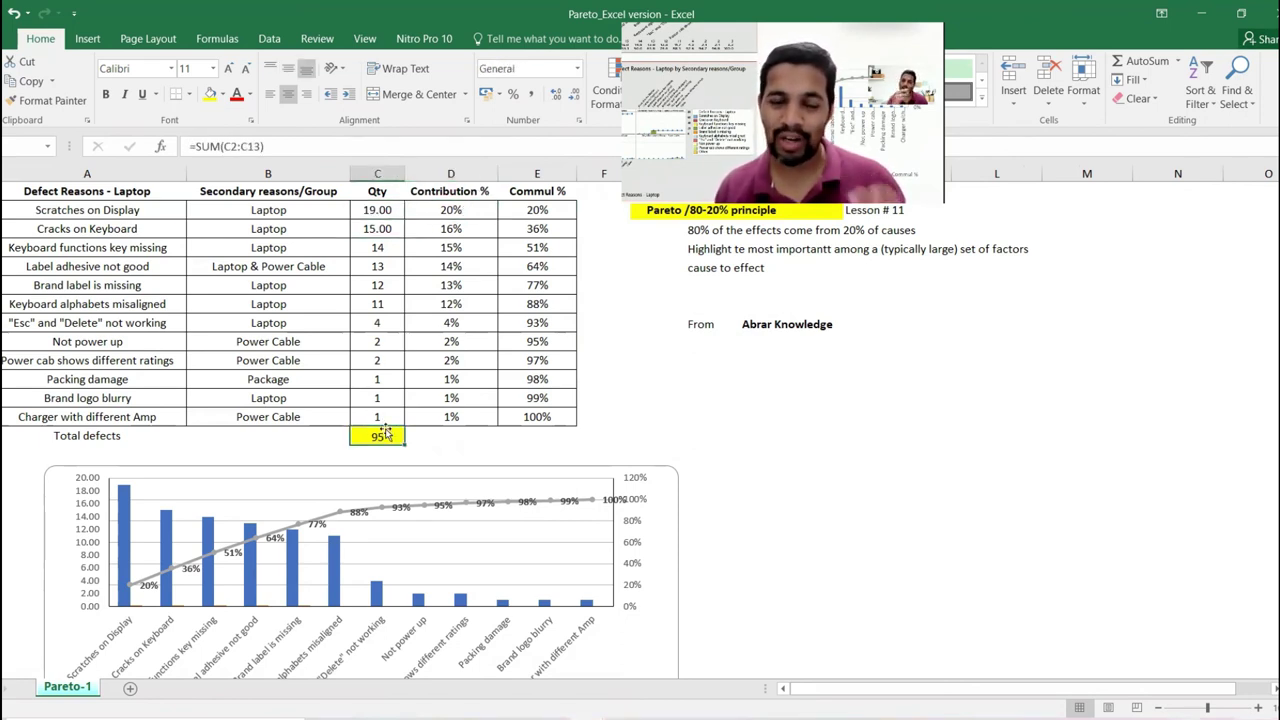
click(516, 214)
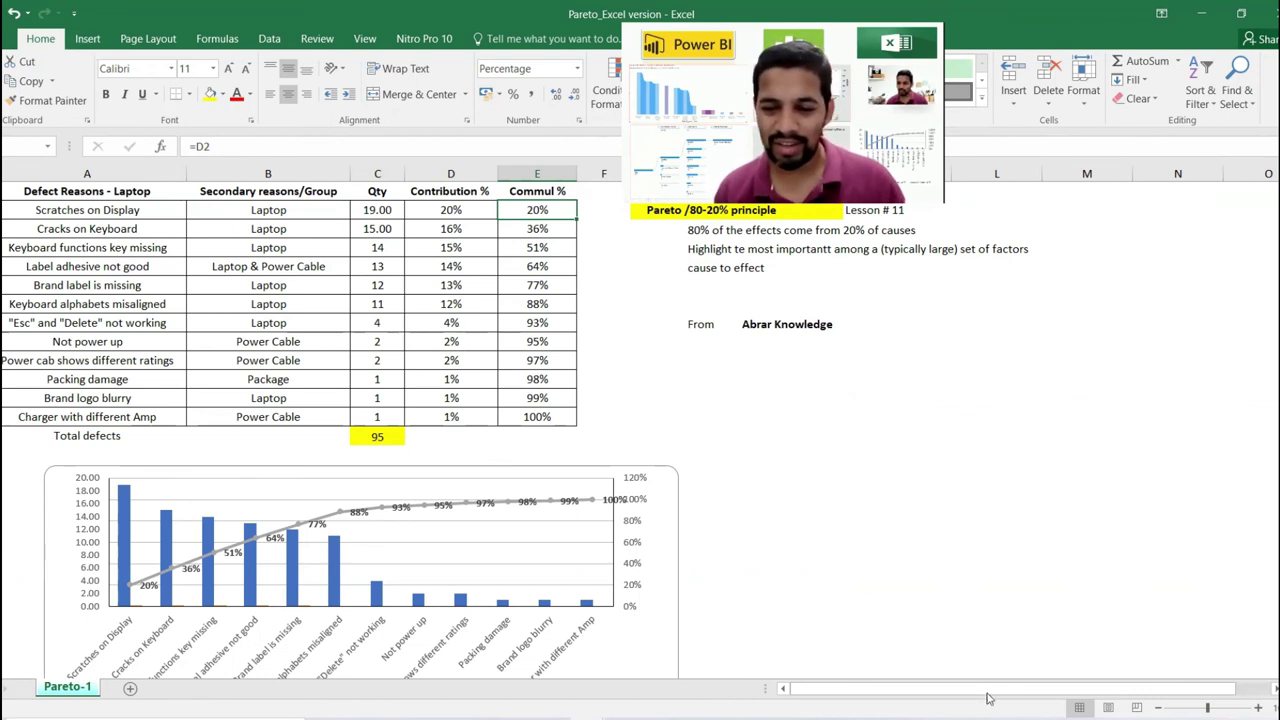
Switch to Minitab and regenerate the Pareto chart of Defect Reasons - Laptop with Qty as frequencies and no BY variable.
click(1016, 719)
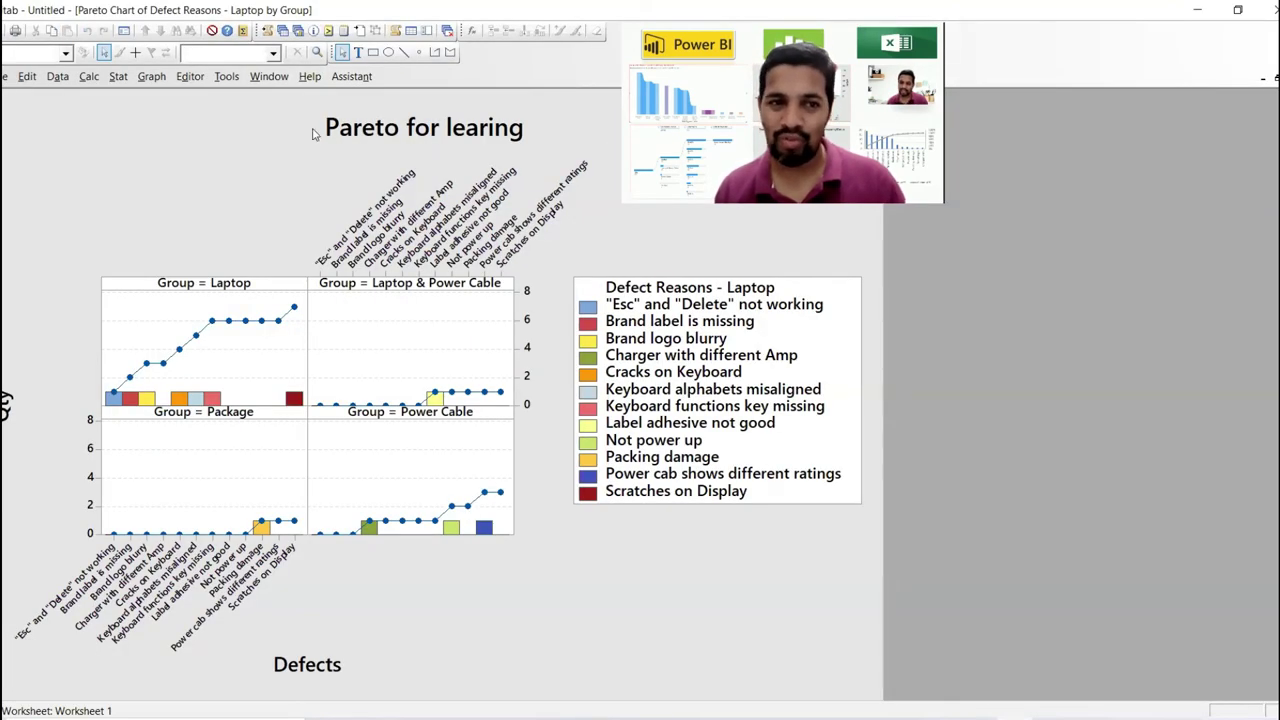
click(124, 30)
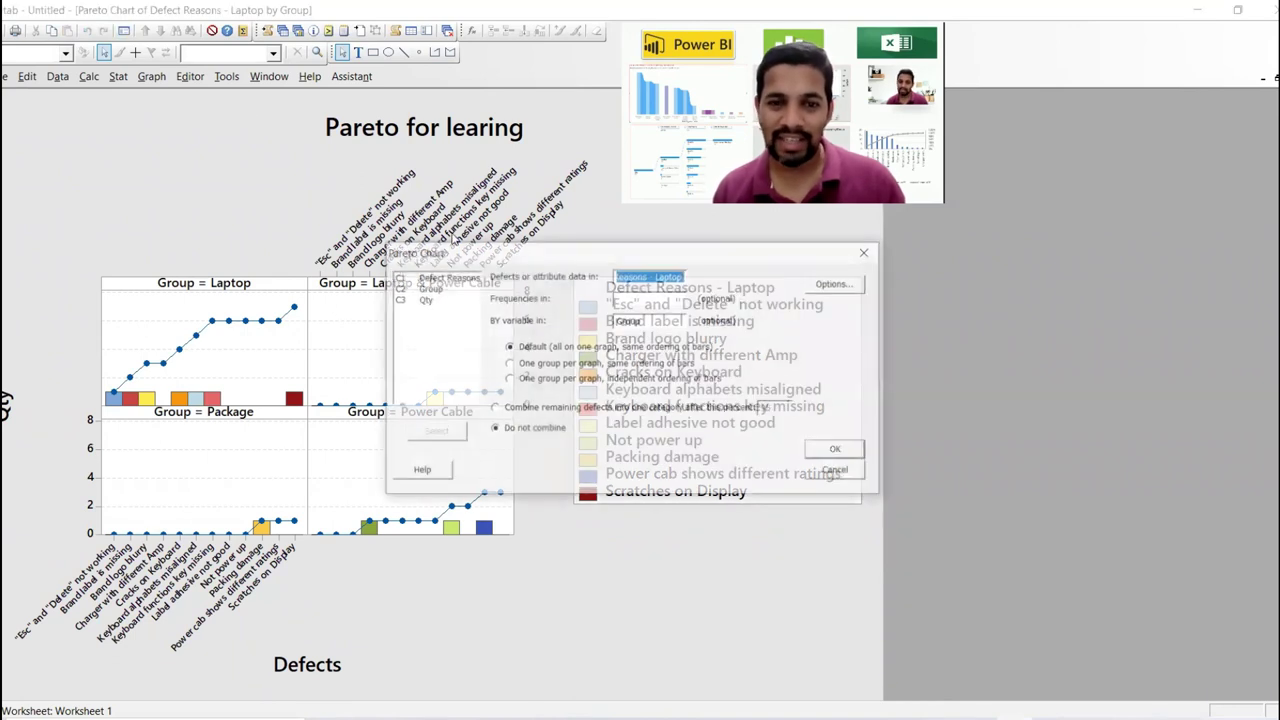
double_click(649, 320)
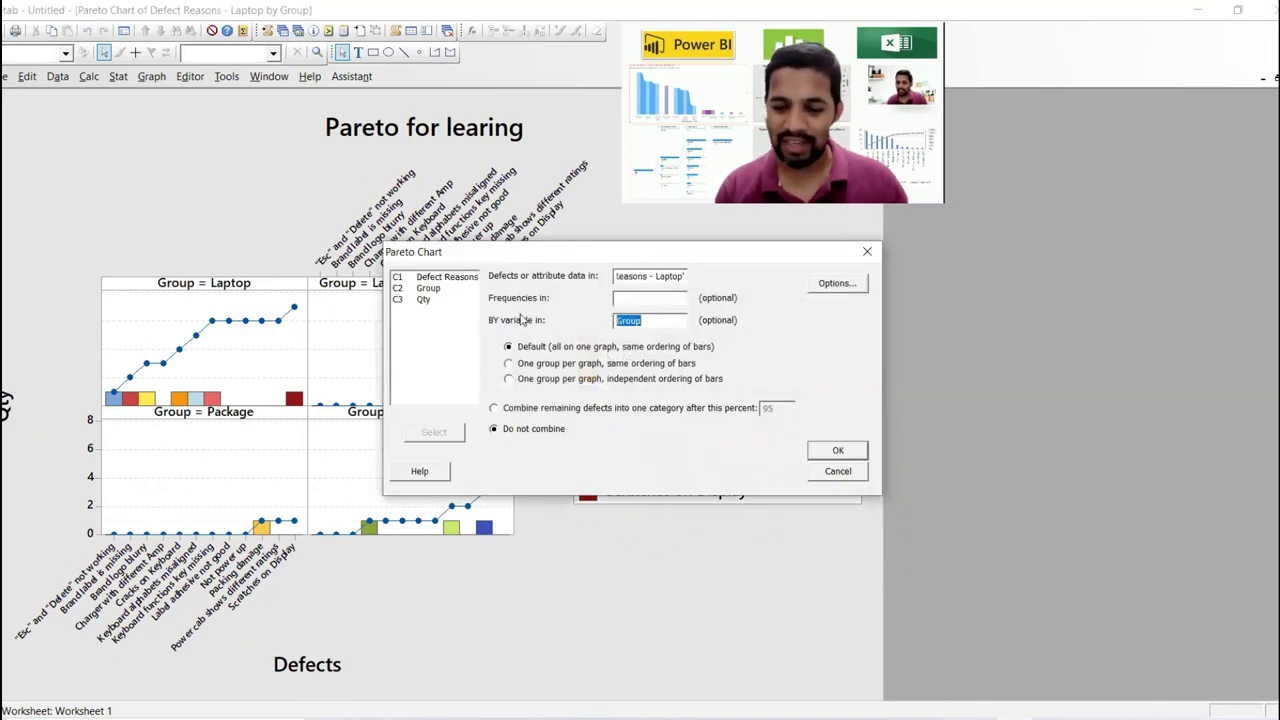
key(Delete)
click(643, 301)
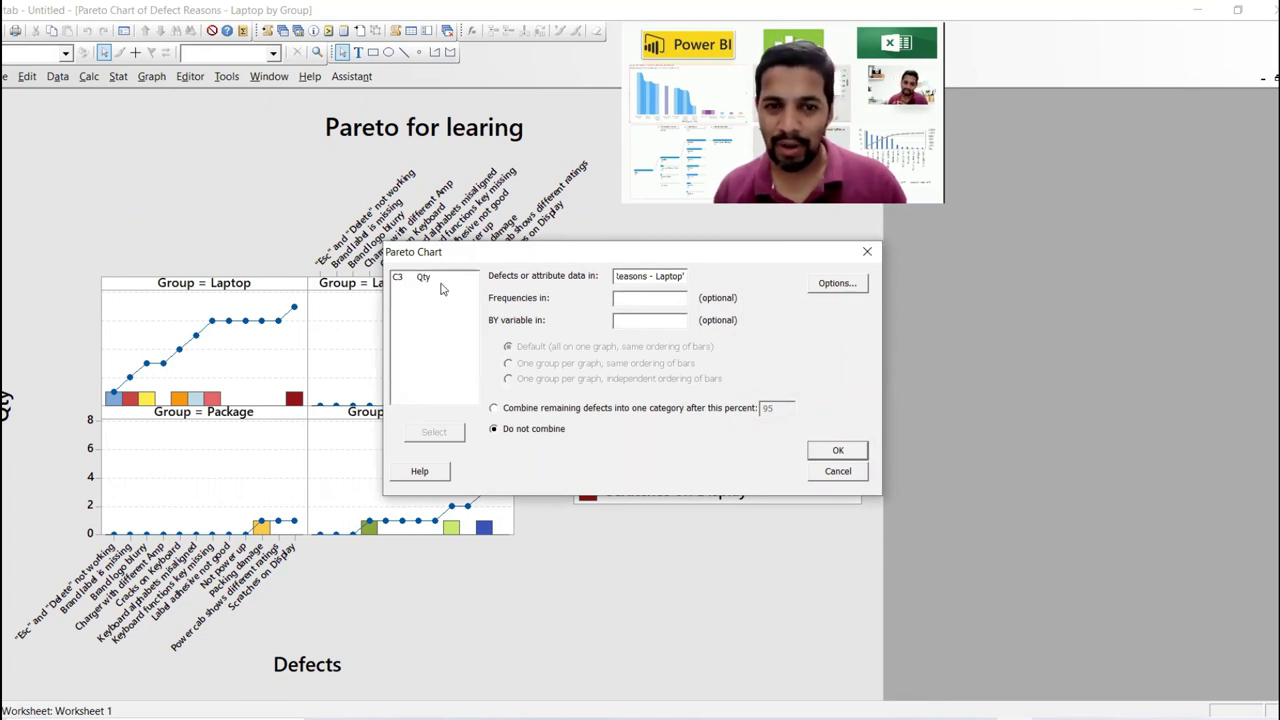
double_click(424, 277)
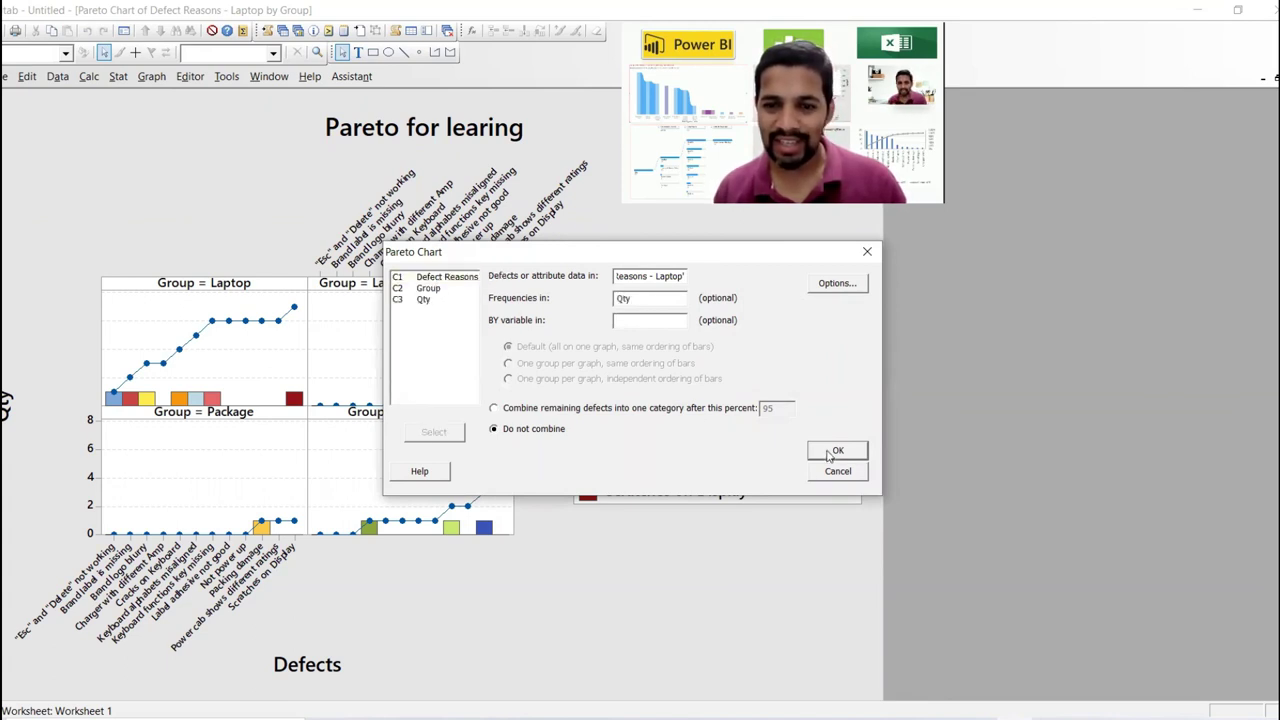
click(836, 450)
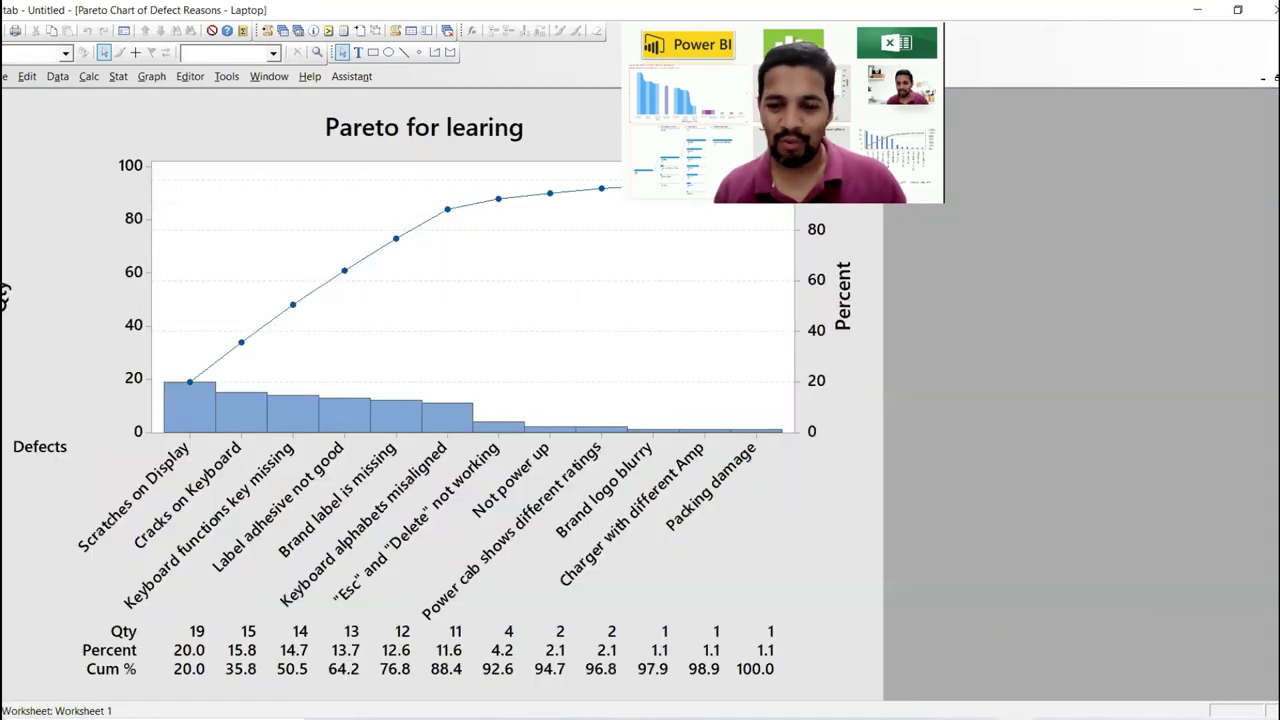
Switch to Power BI and convert the ribbon chart into a waterfall chart.
key(alt+Tab)
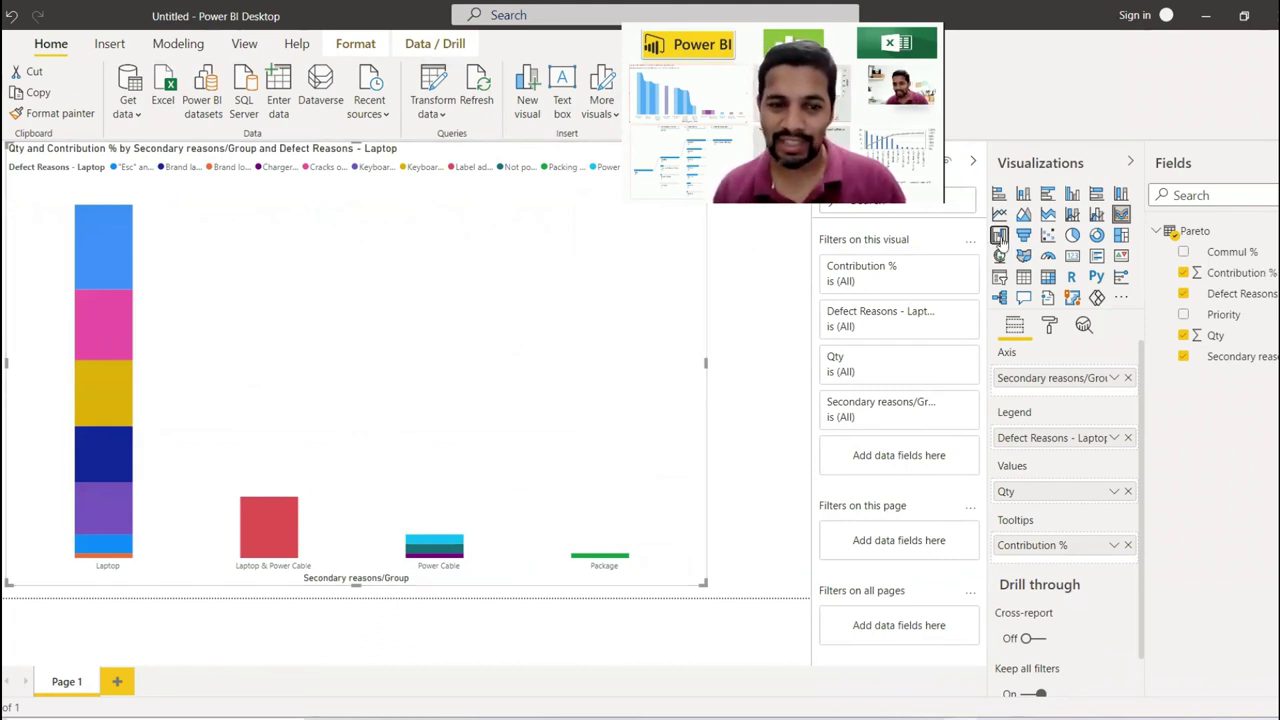
click(999, 236)
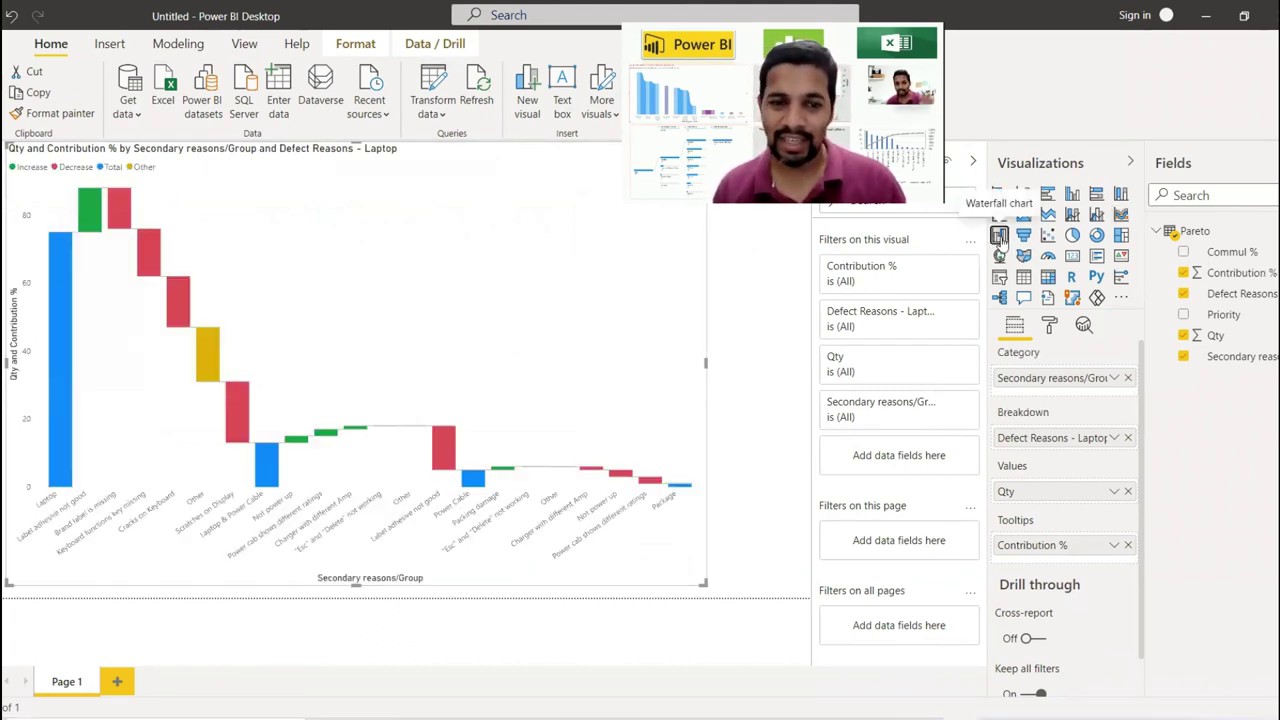
Try to convert the waterfall chart into a smart narrative and dismiss the resulting dialog.
click(1047, 300)
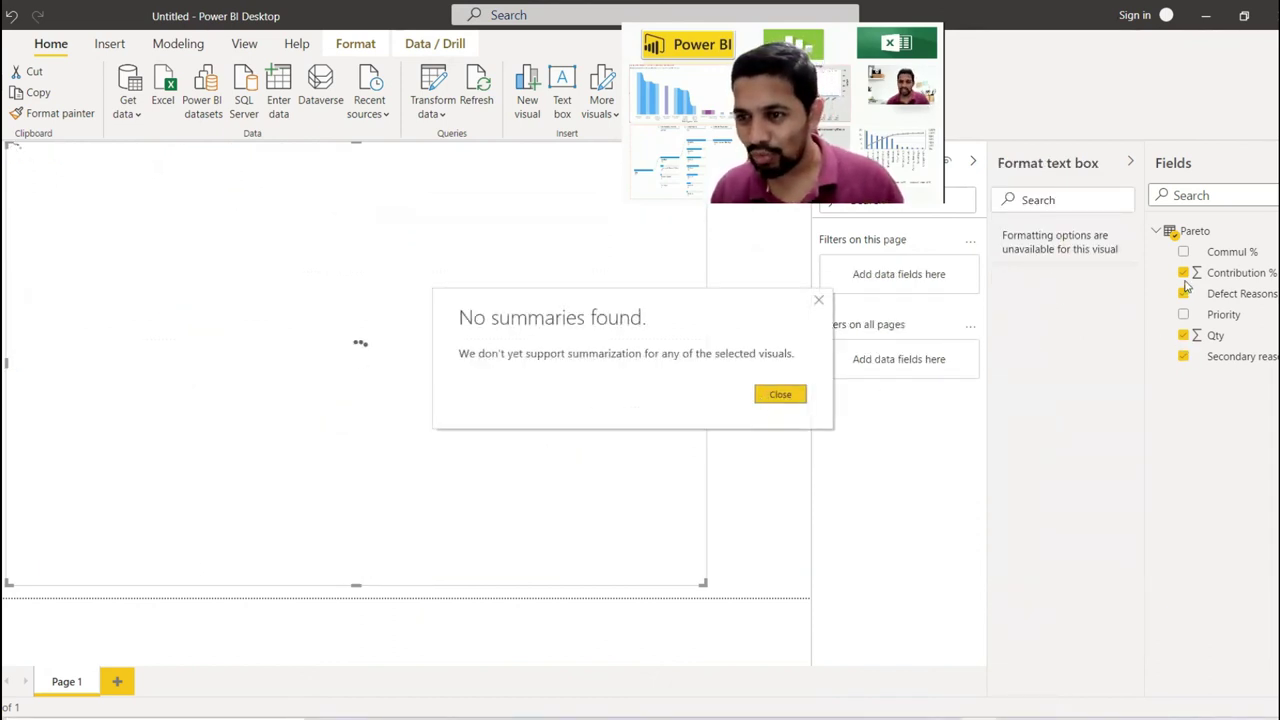
click(782, 394)
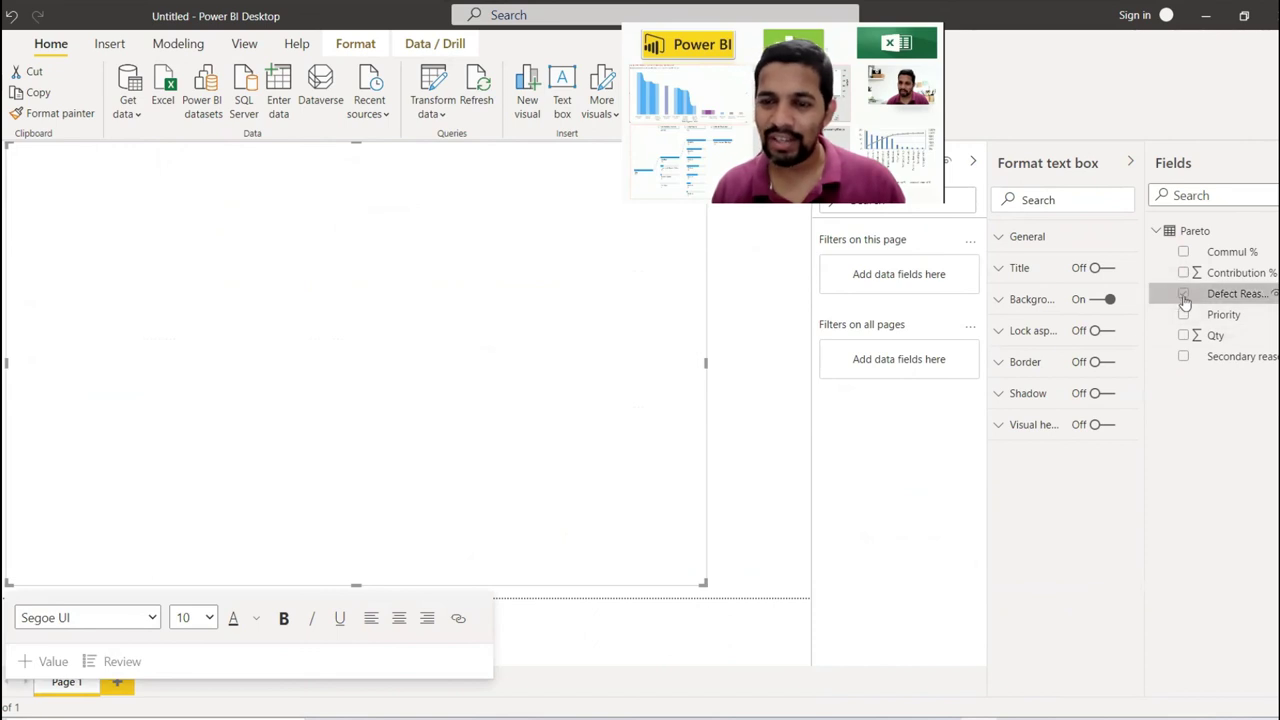
click(1095, 298)
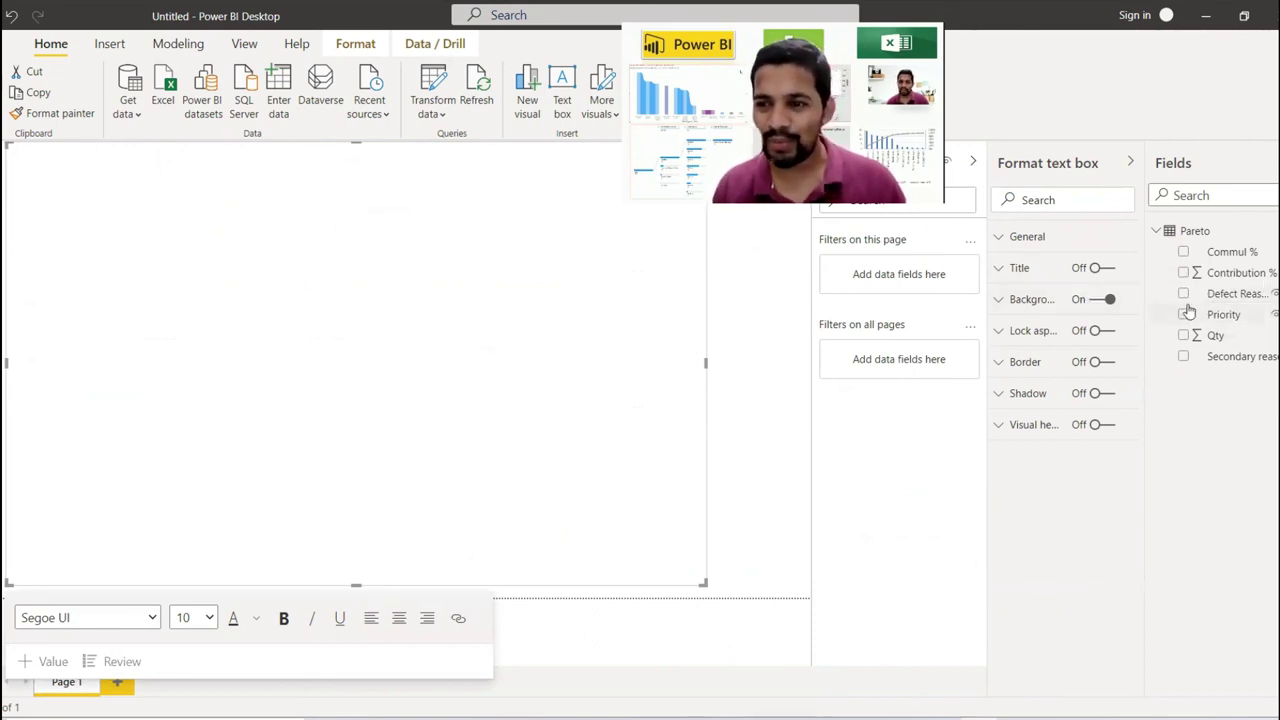